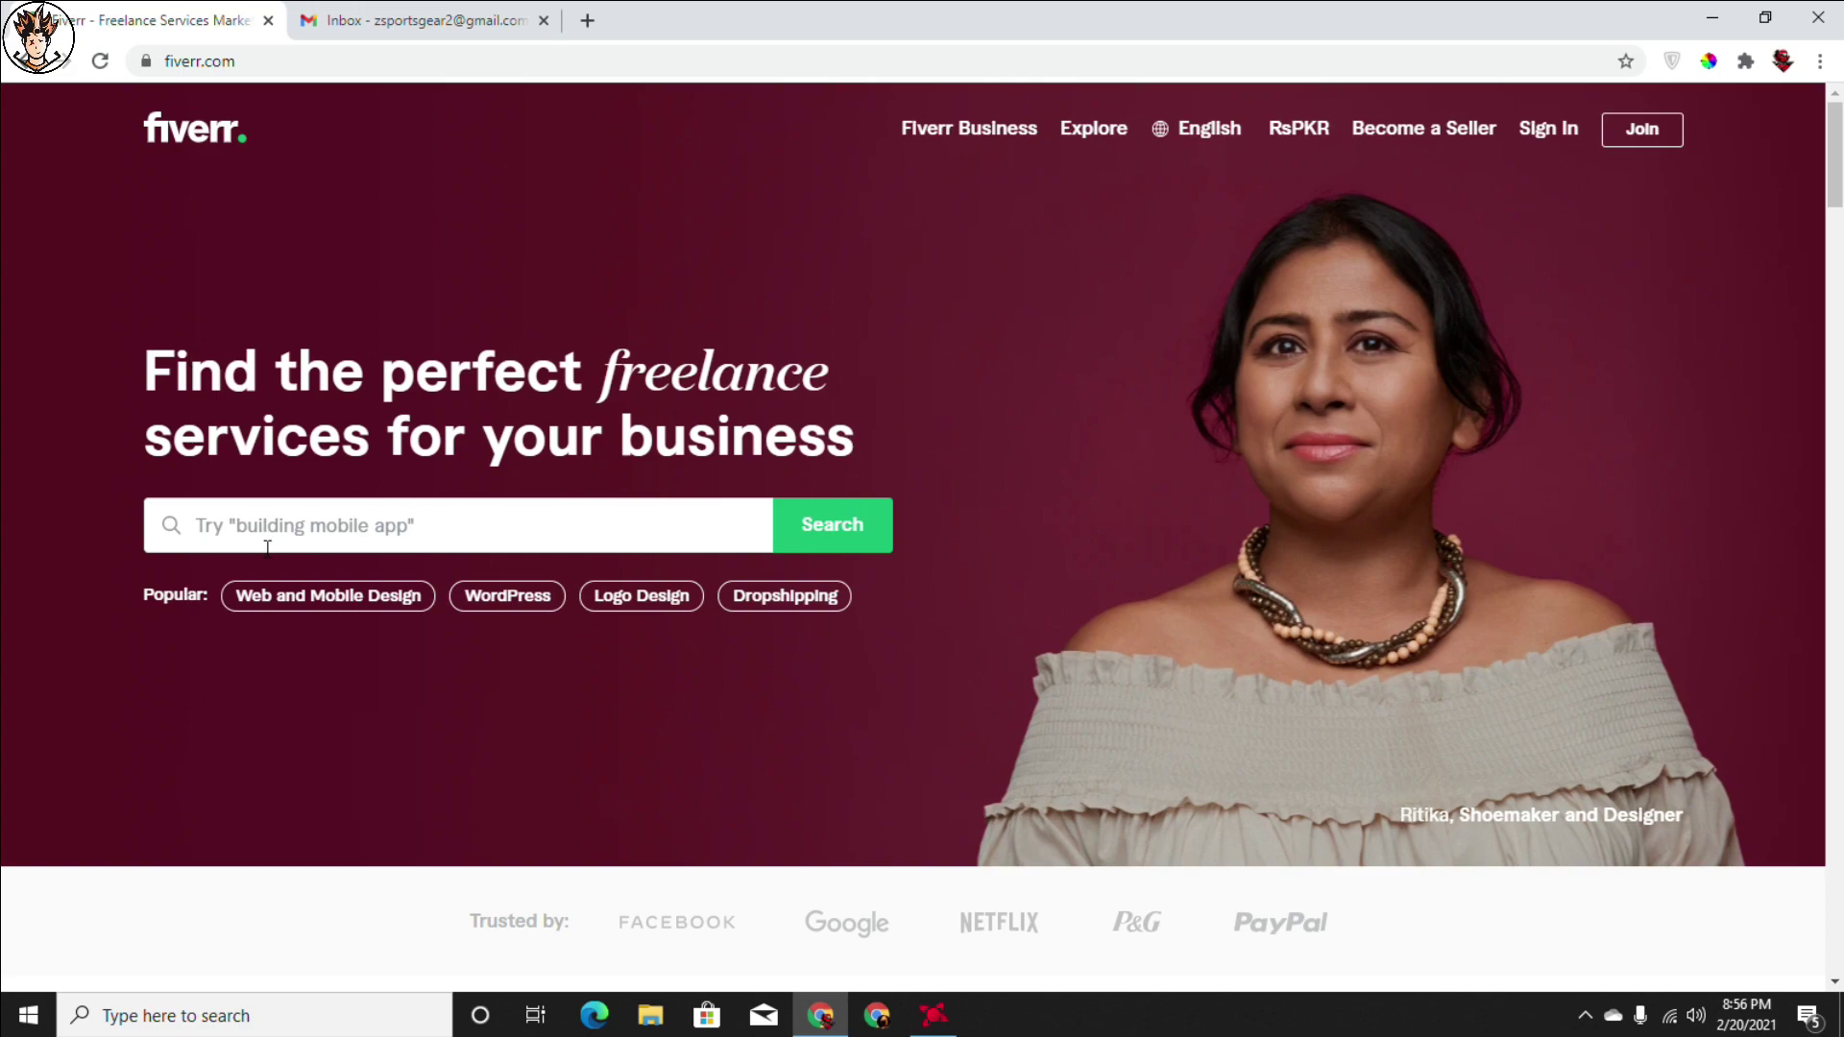
Step: Start joining Fiverr using the suggested Gmail address
{"action": "left_click", "coordinate": [1638, 129]}
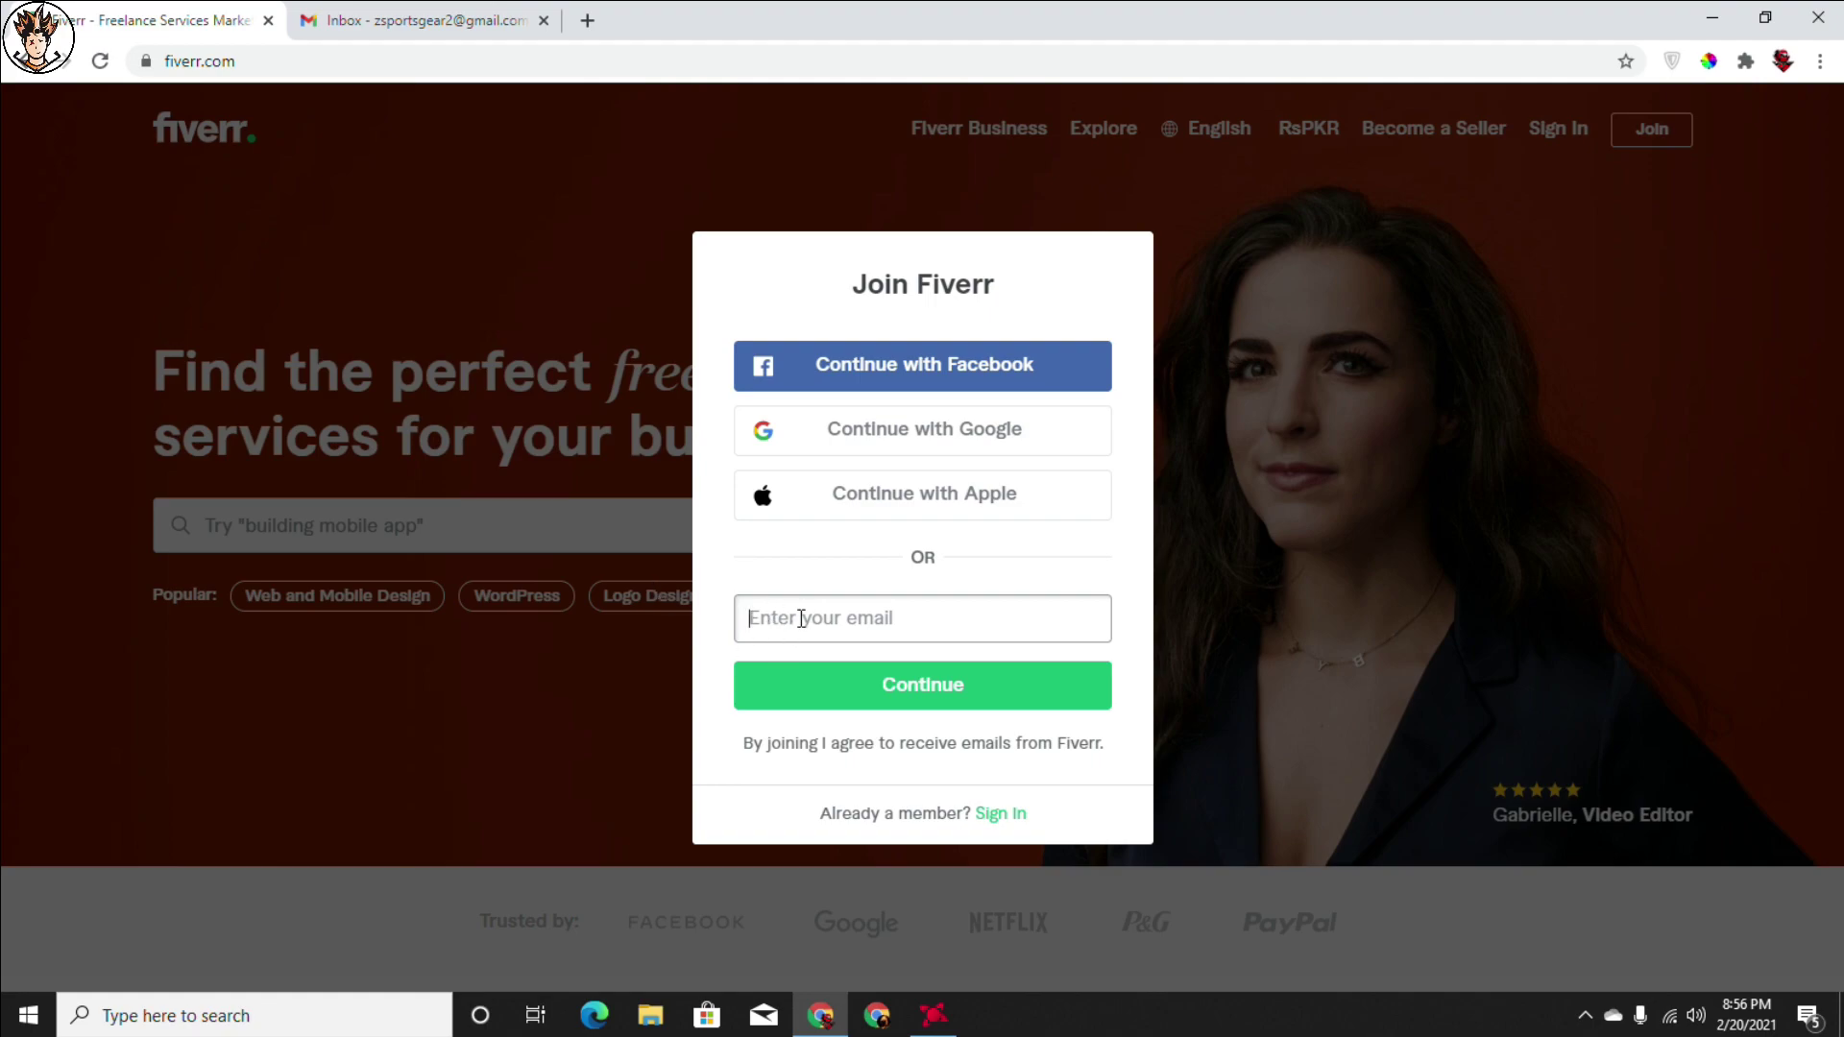
{"action": "type", "text": "z"}
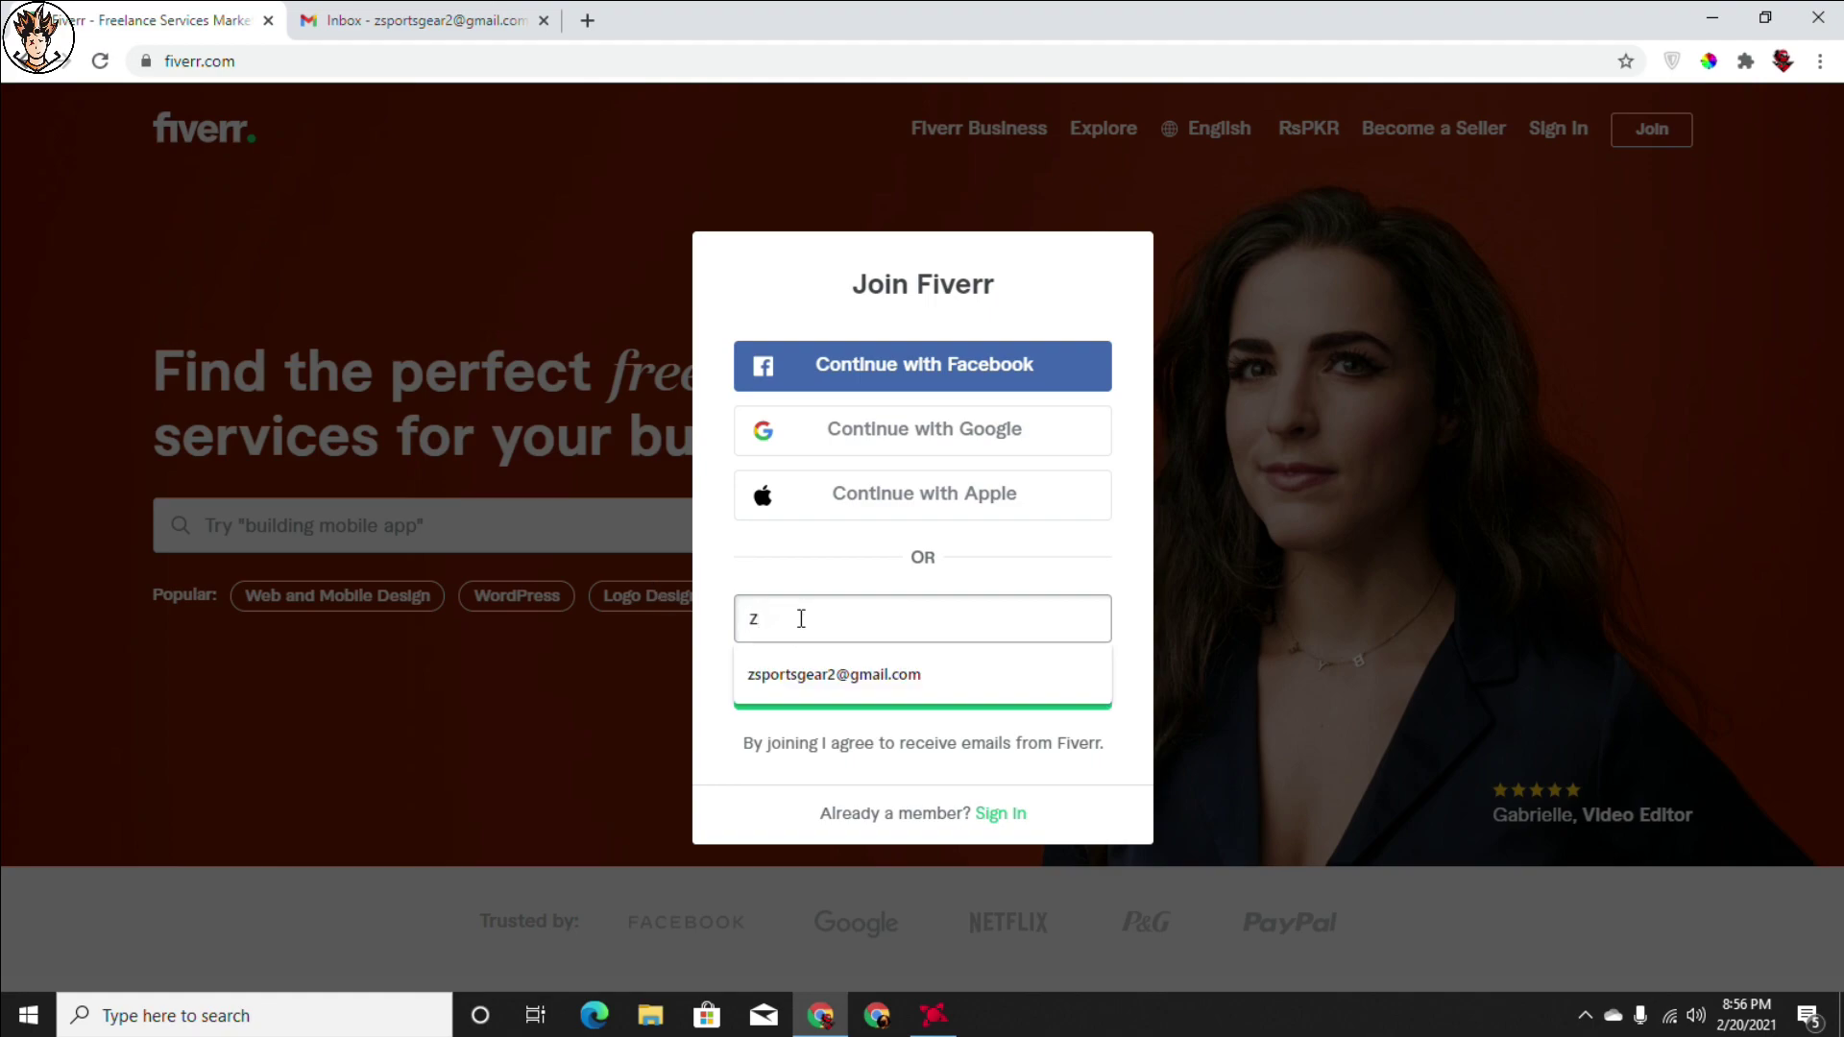
{"action": "left_click", "coordinate": [912, 675]}
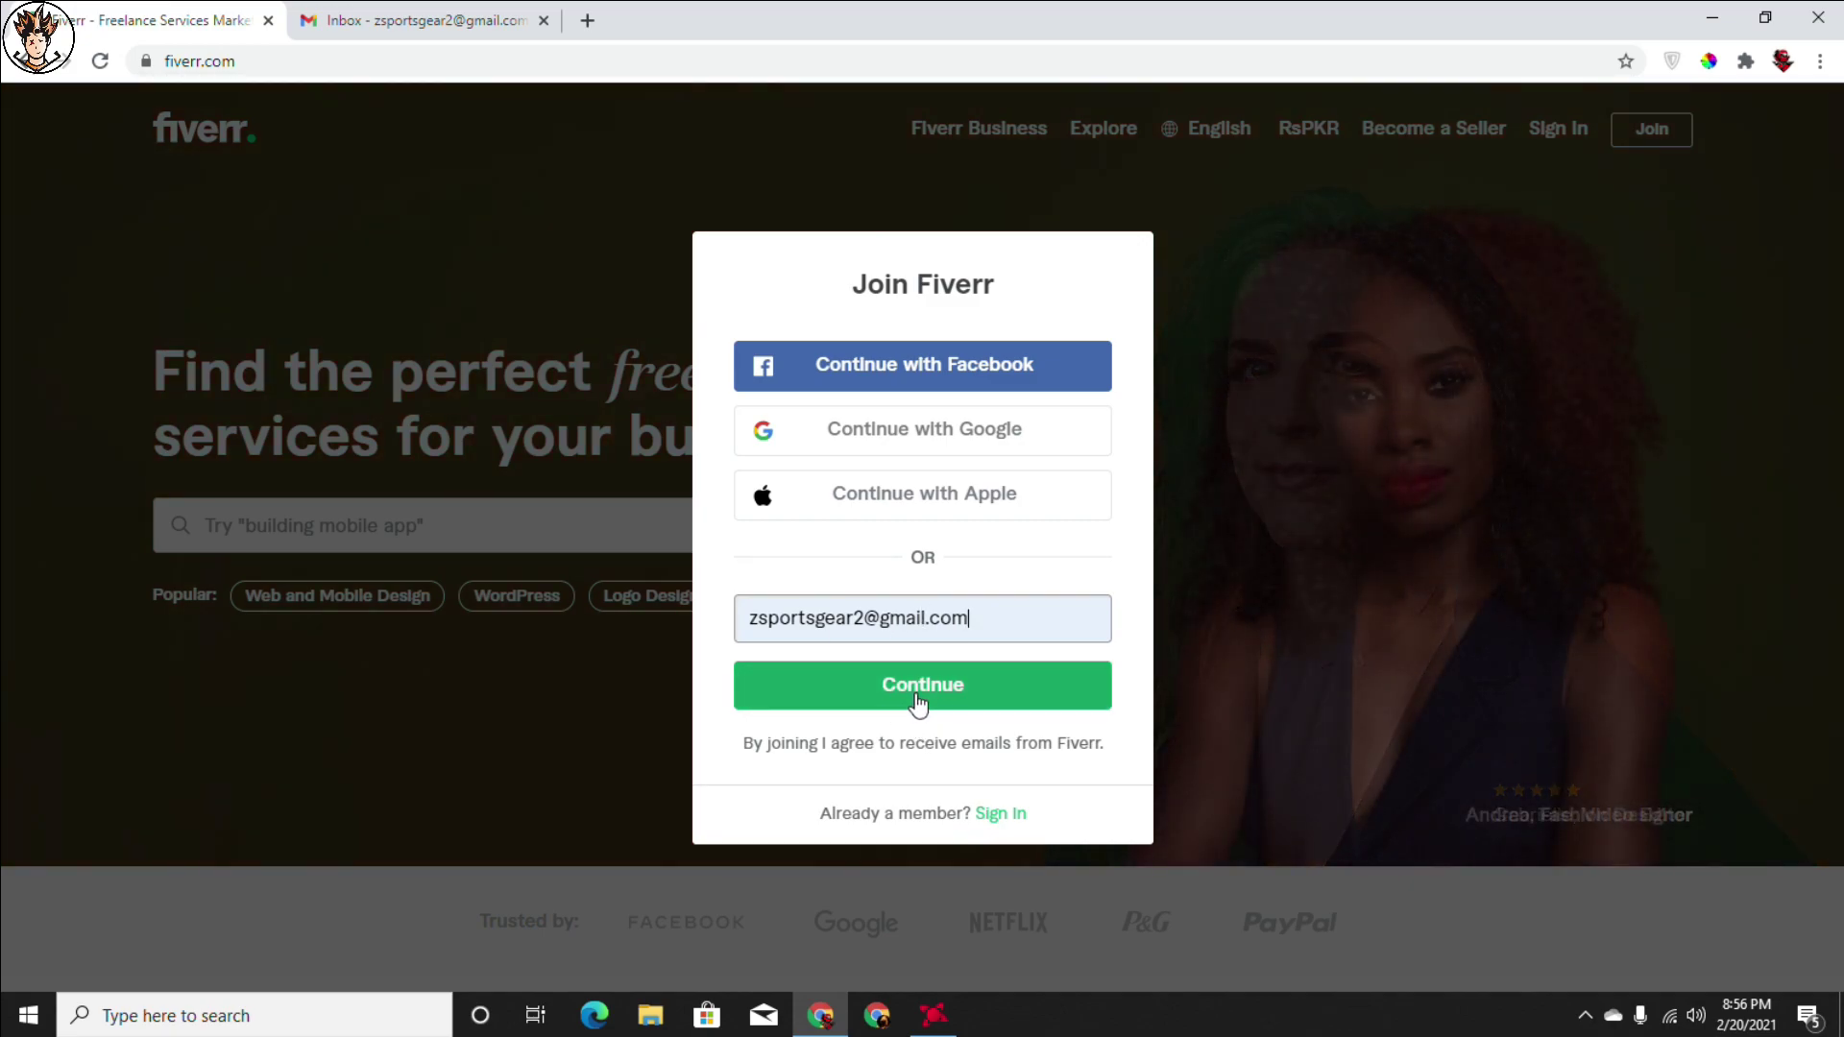
{"action": "left_click", "coordinate": [916, 694]}
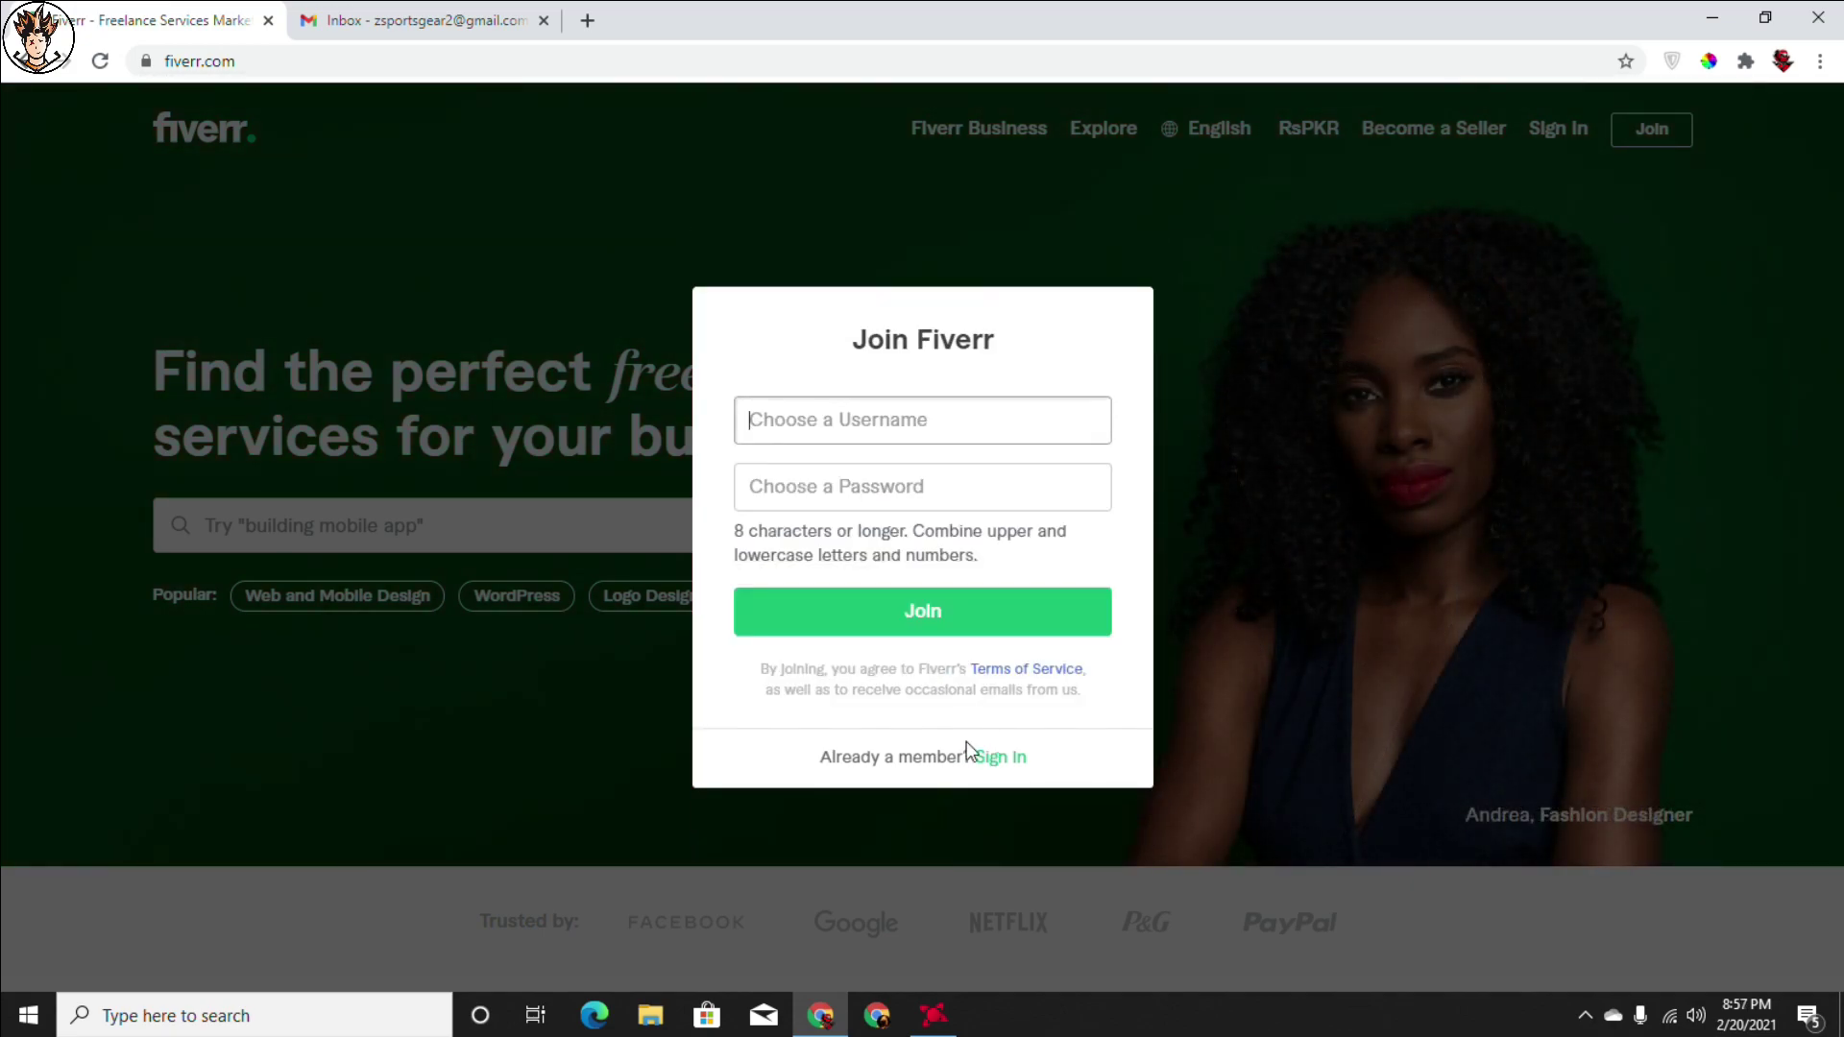
Step: Enter an available username for the new account, correcting it until accepted
{"action": "left_click", "coordinate": [844, 415]}
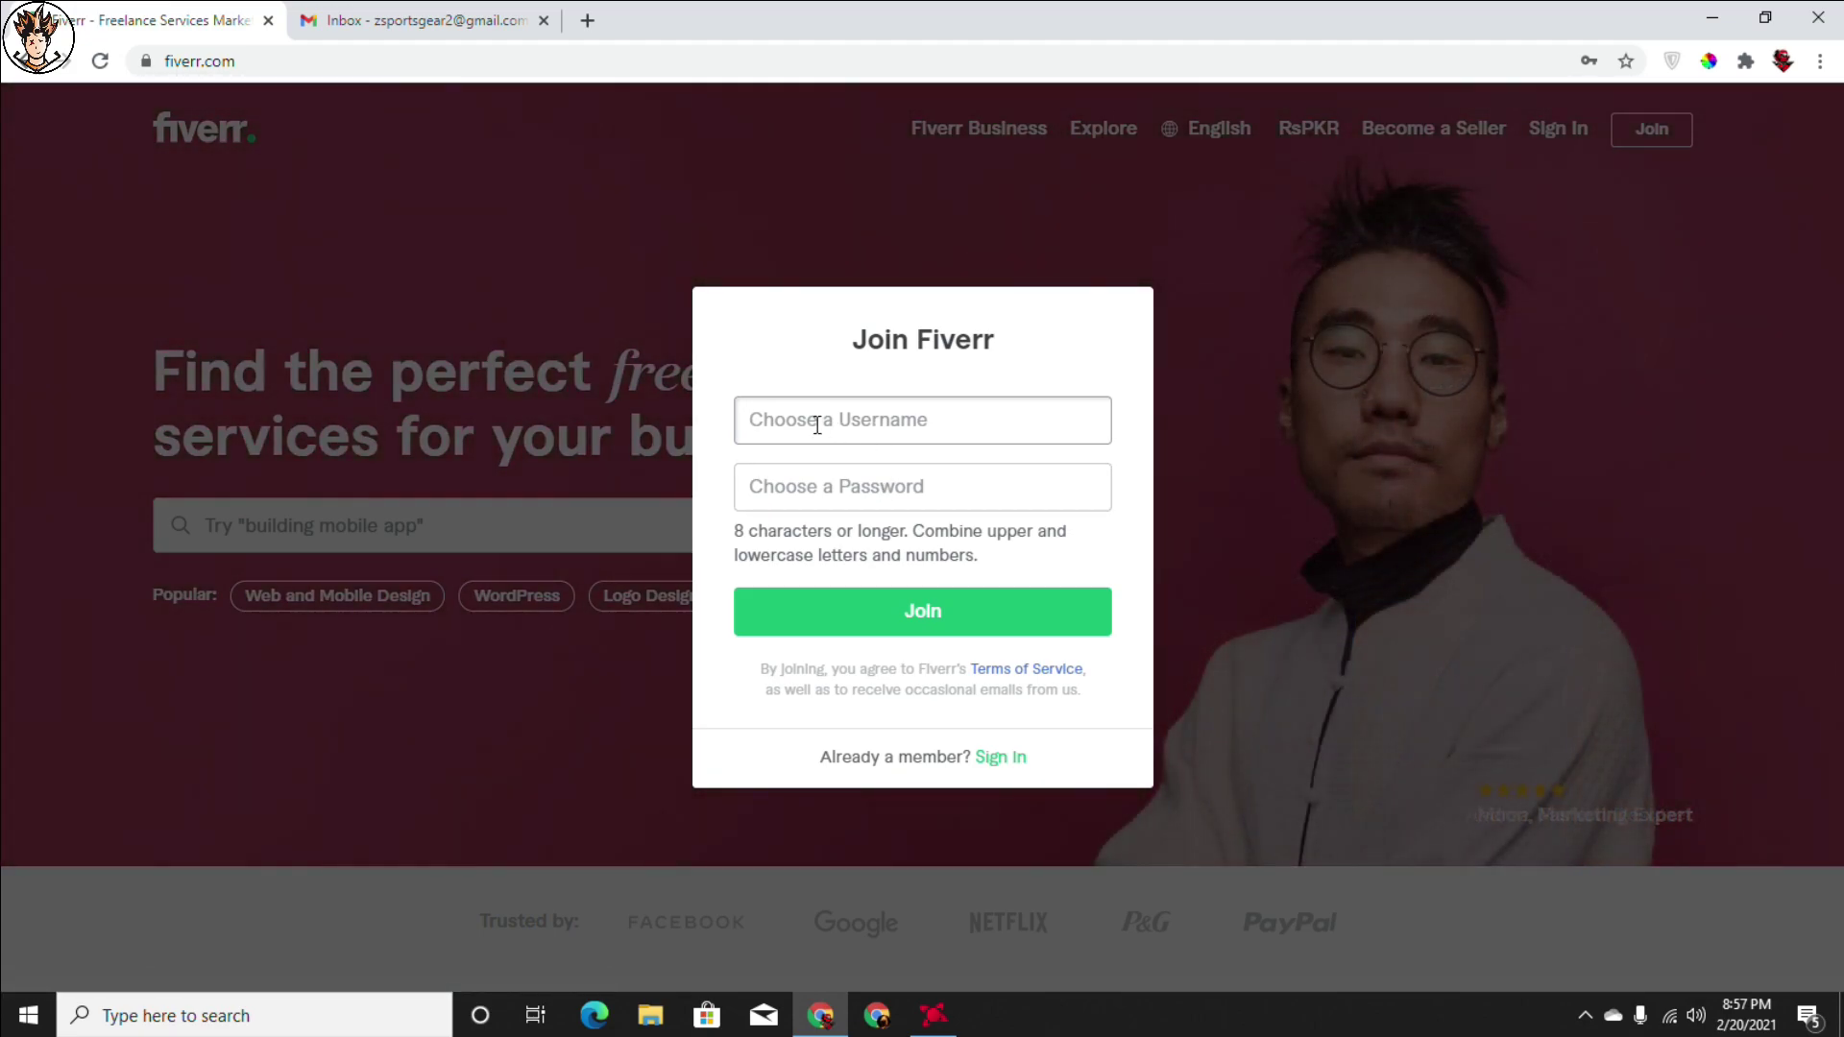
{"action": "type", "text": "wasee"}
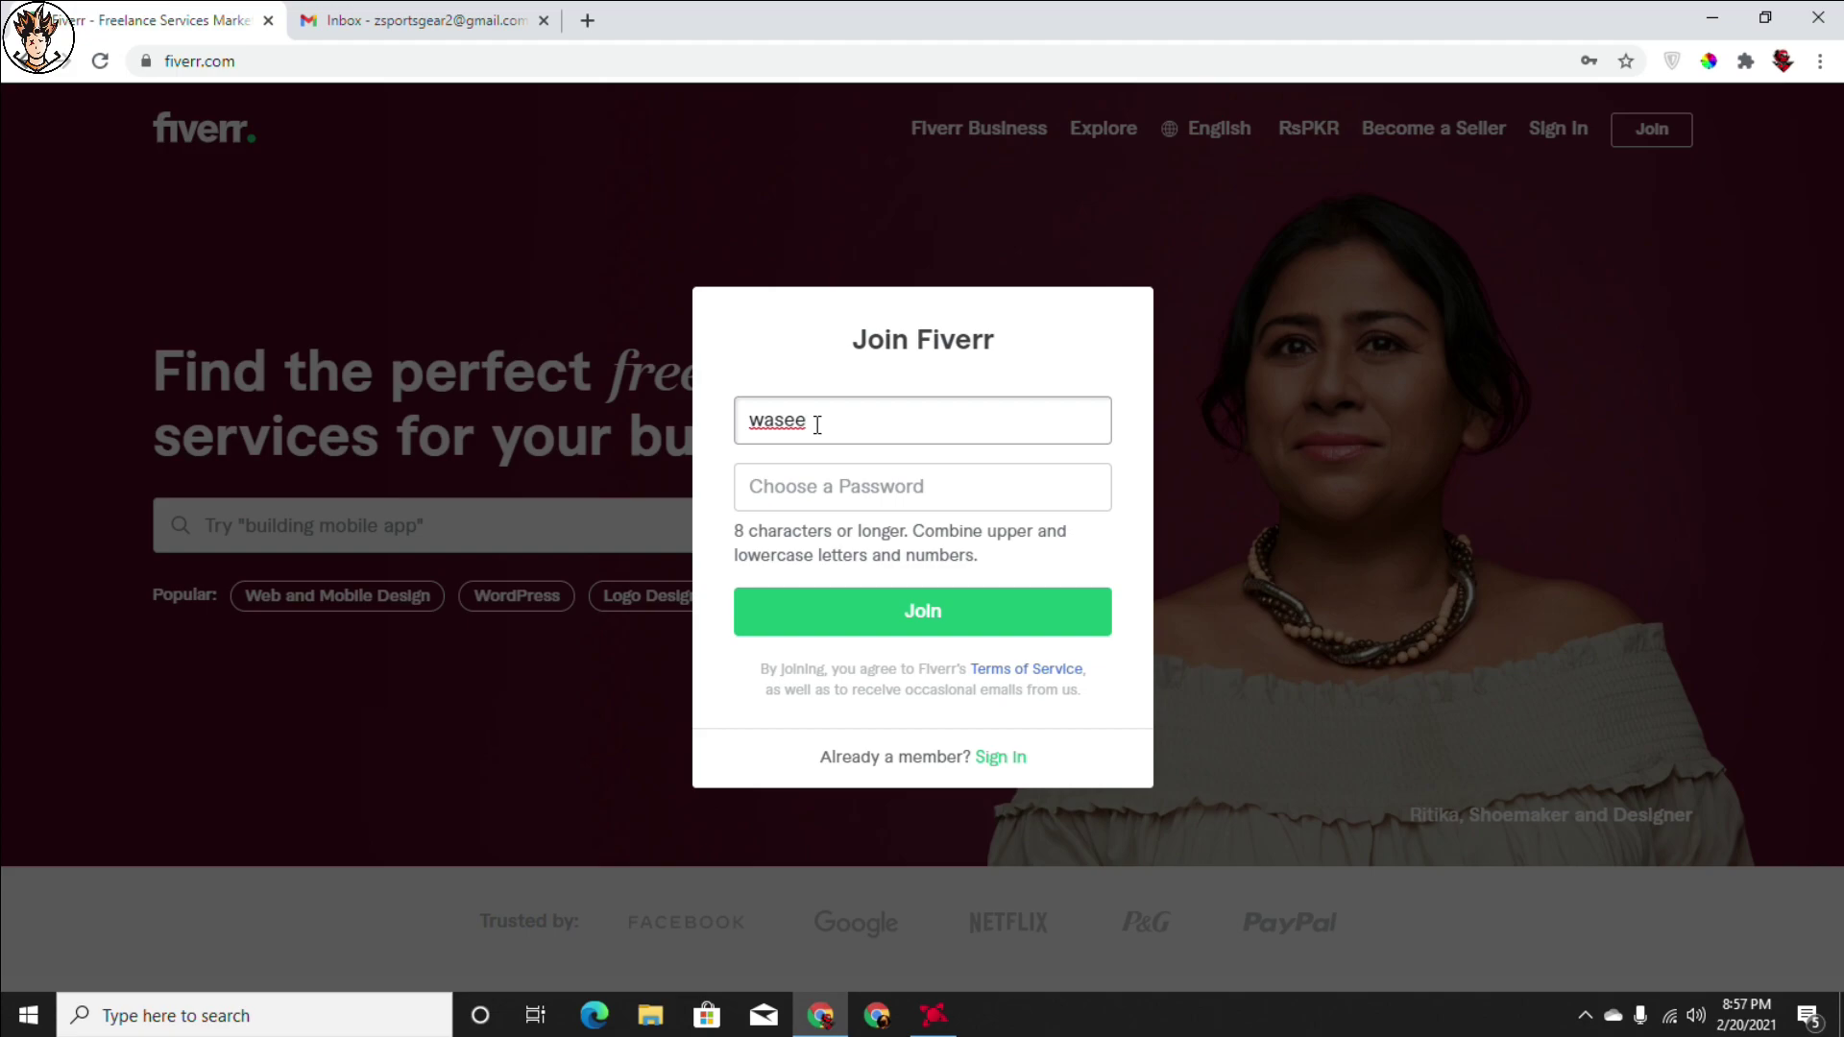
{"action": "type", "text": "med"}
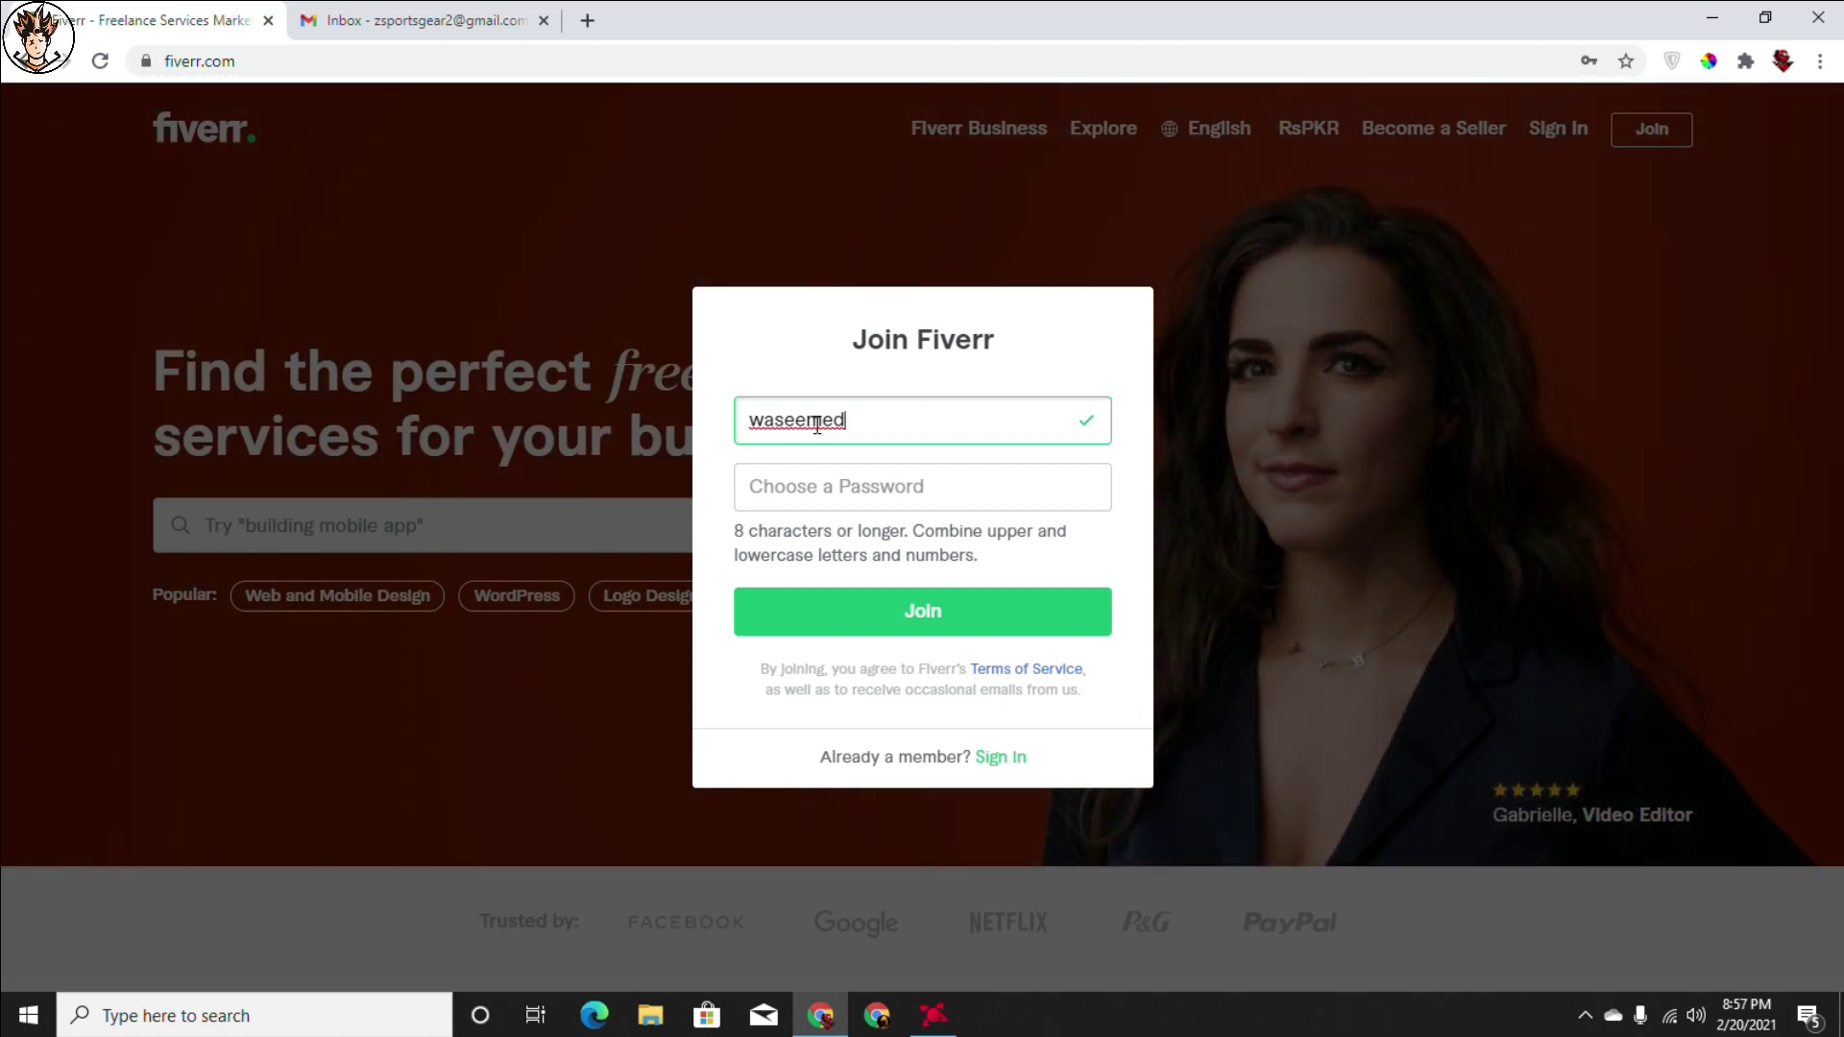
{"action": "key", "text": "BackSpace"}
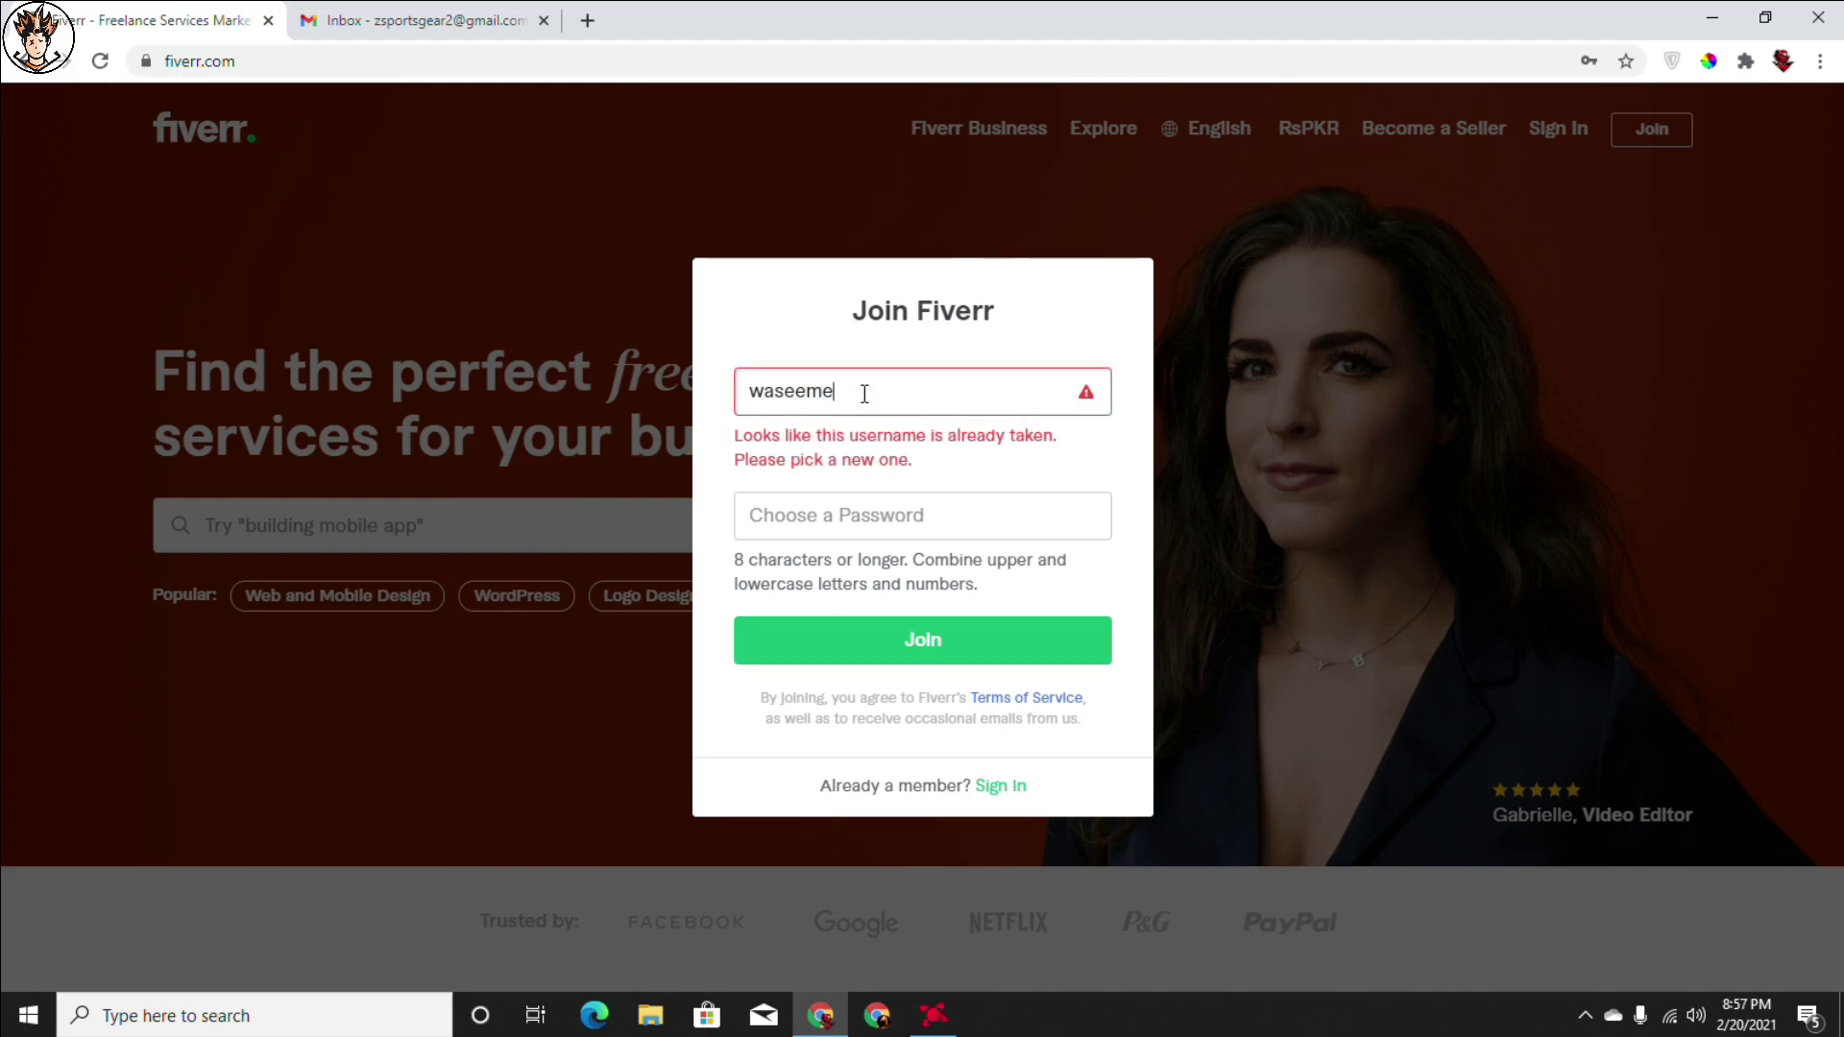
{"action": "key", "text": "BackSpace"}
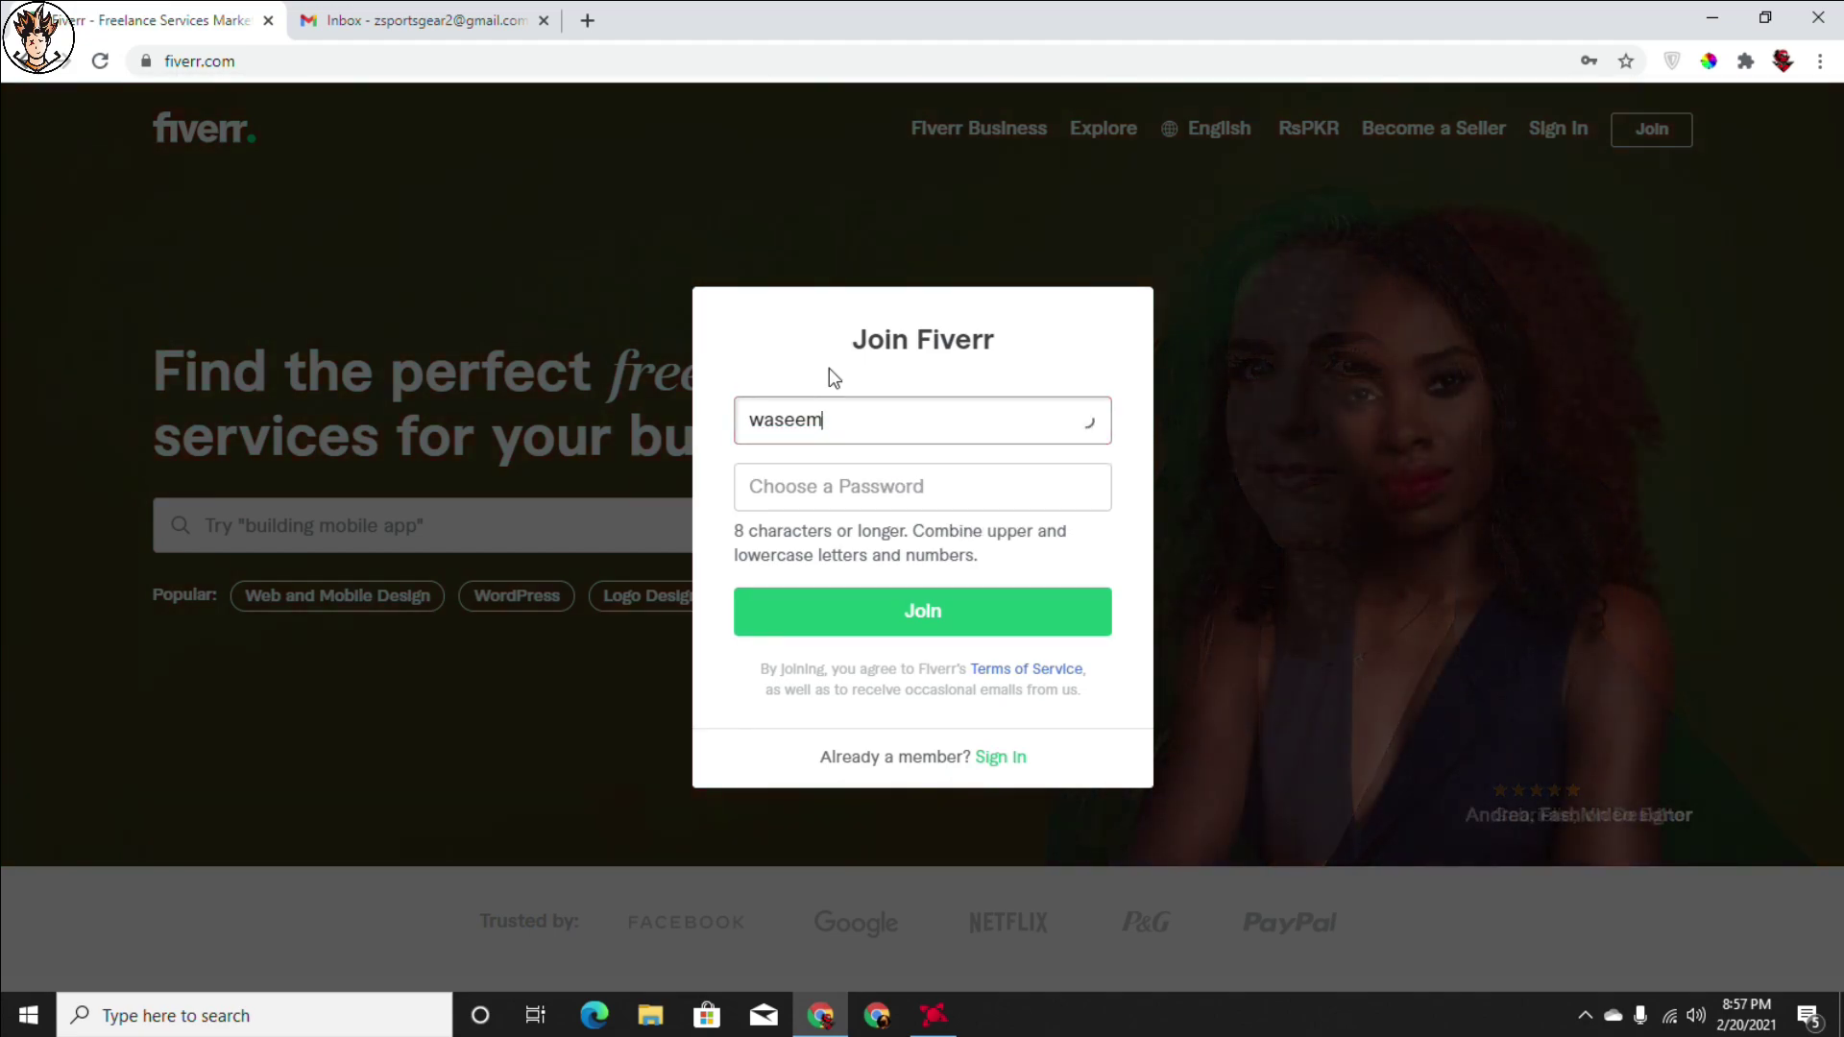
{"action": "type", "text": "hassan"}
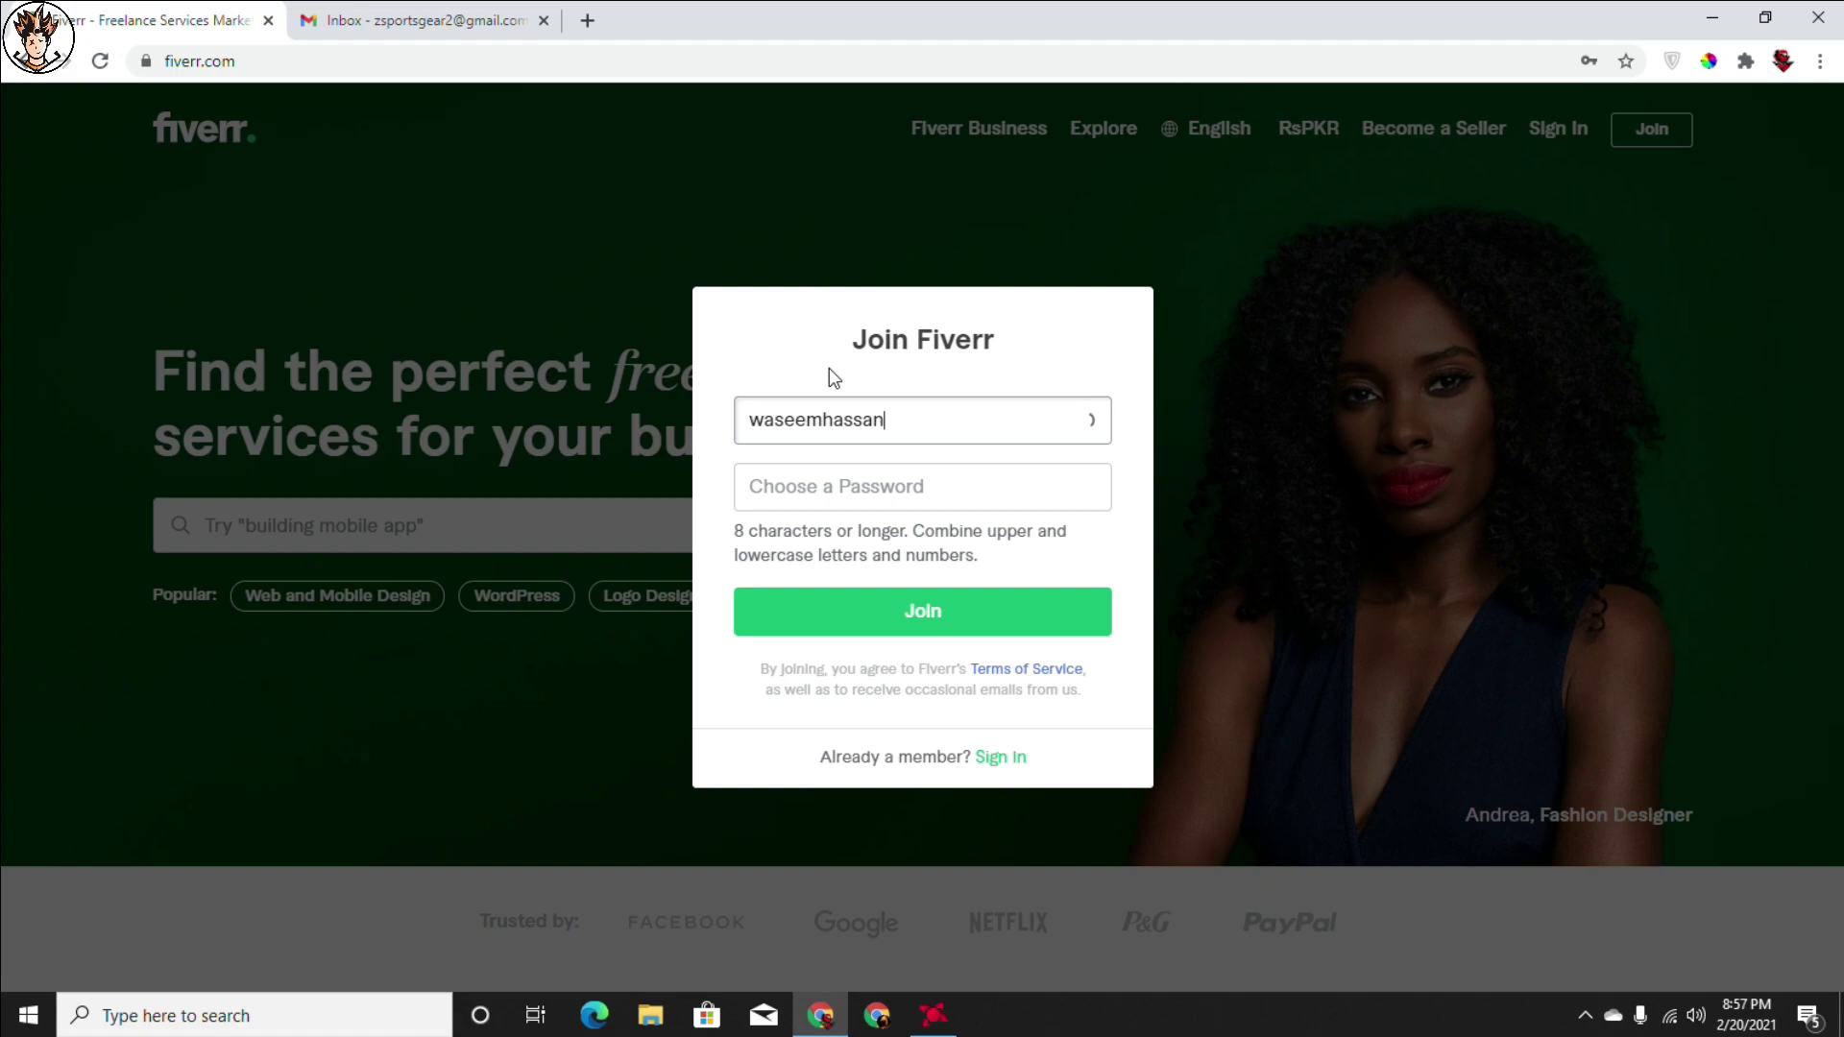
{"action": "type", "text": "99"}
Step: Set a valid 8+ character password and submit the sign-up
{"action": "left_click", "coordinate": [889, 490]}
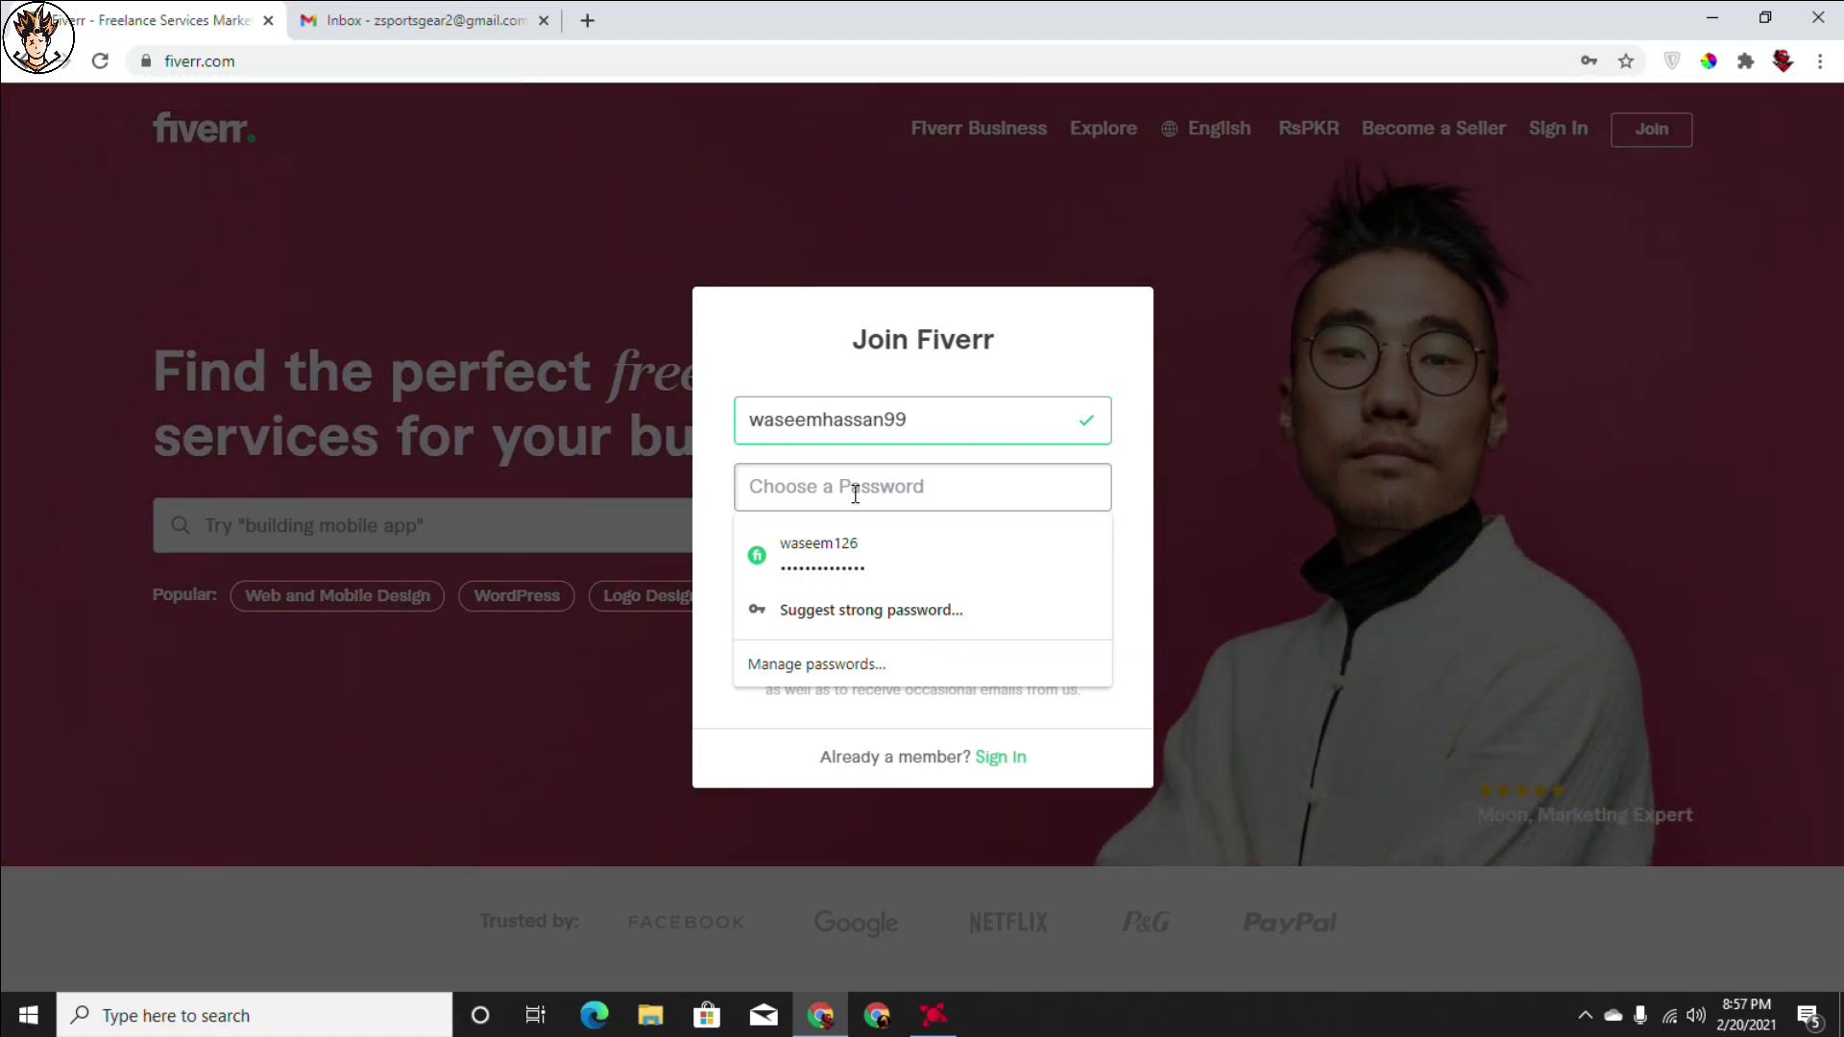
{"action": "type", "text": "•••••••••••••"}
{"action": "key", "text": "Escape"}
{"action": "left_click", "coordinate": [922, 615]}
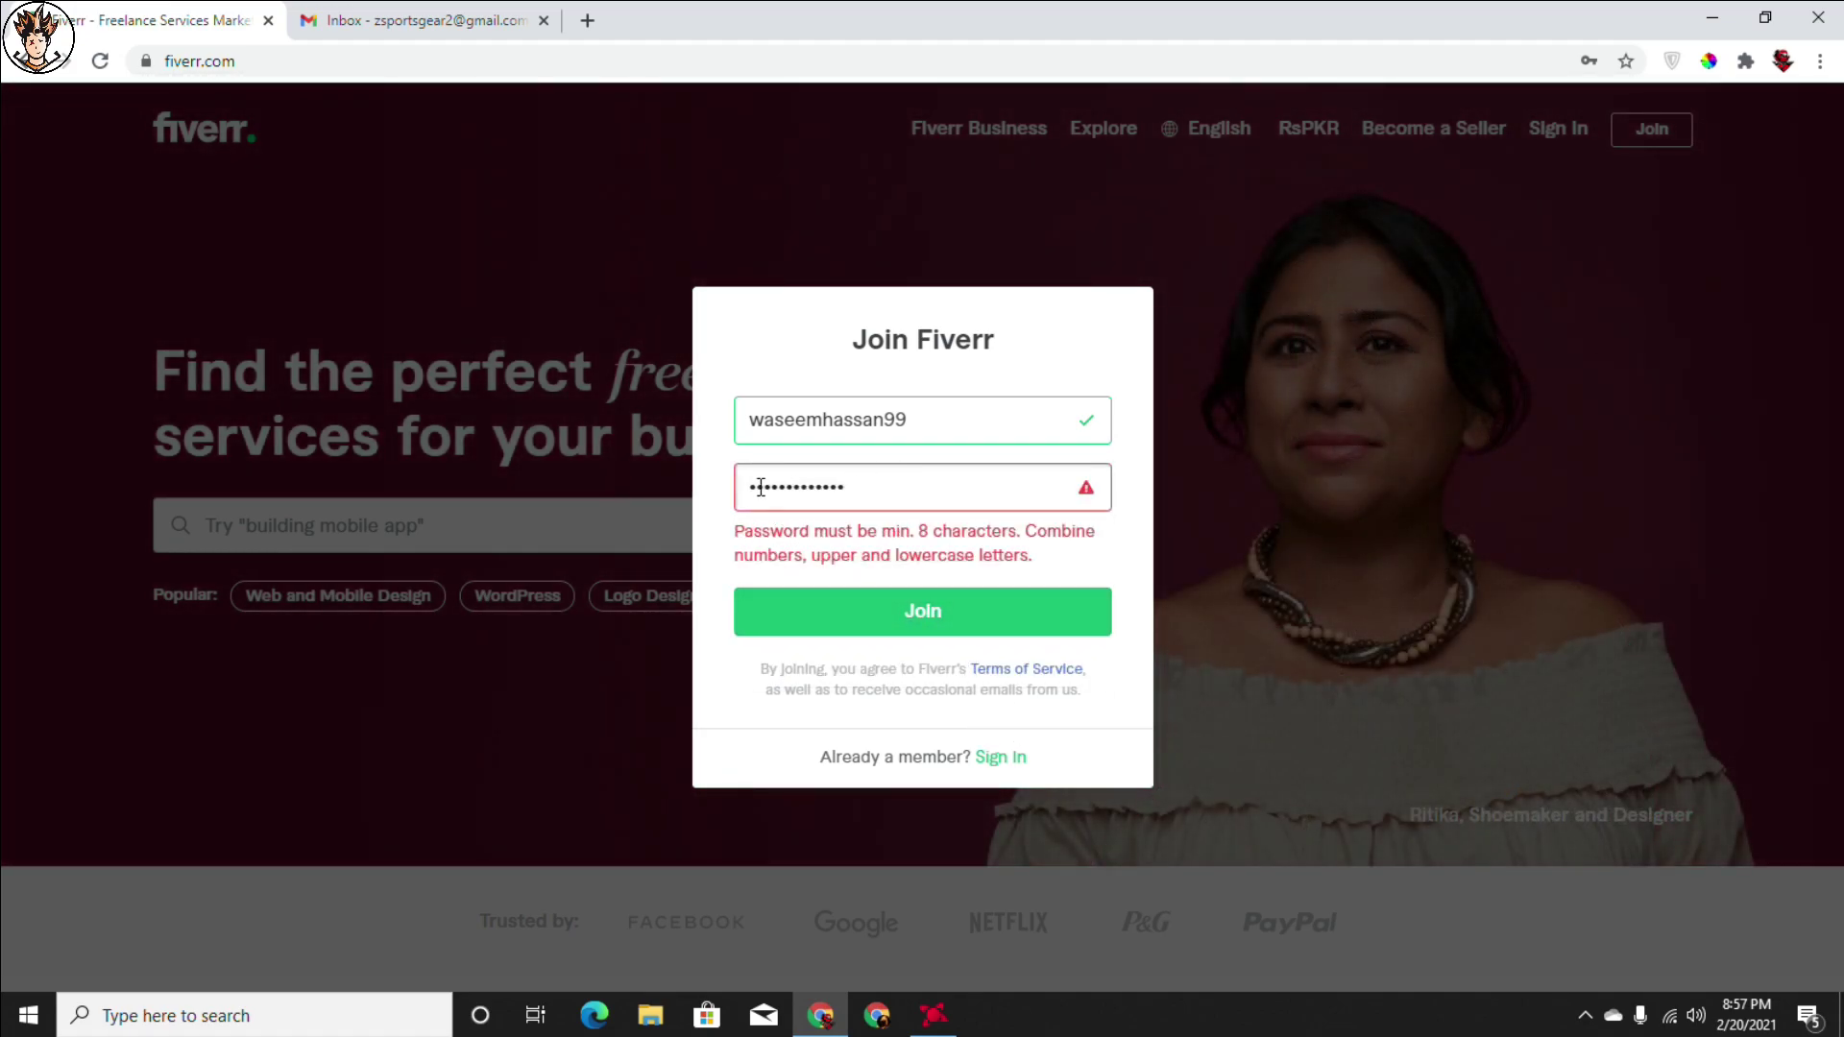
{"action": "left_click", "coordinate": [746, 489]}
{"action": "type", "text": "•"}
{"action": "left_click", "coordinate": [856, 515]}
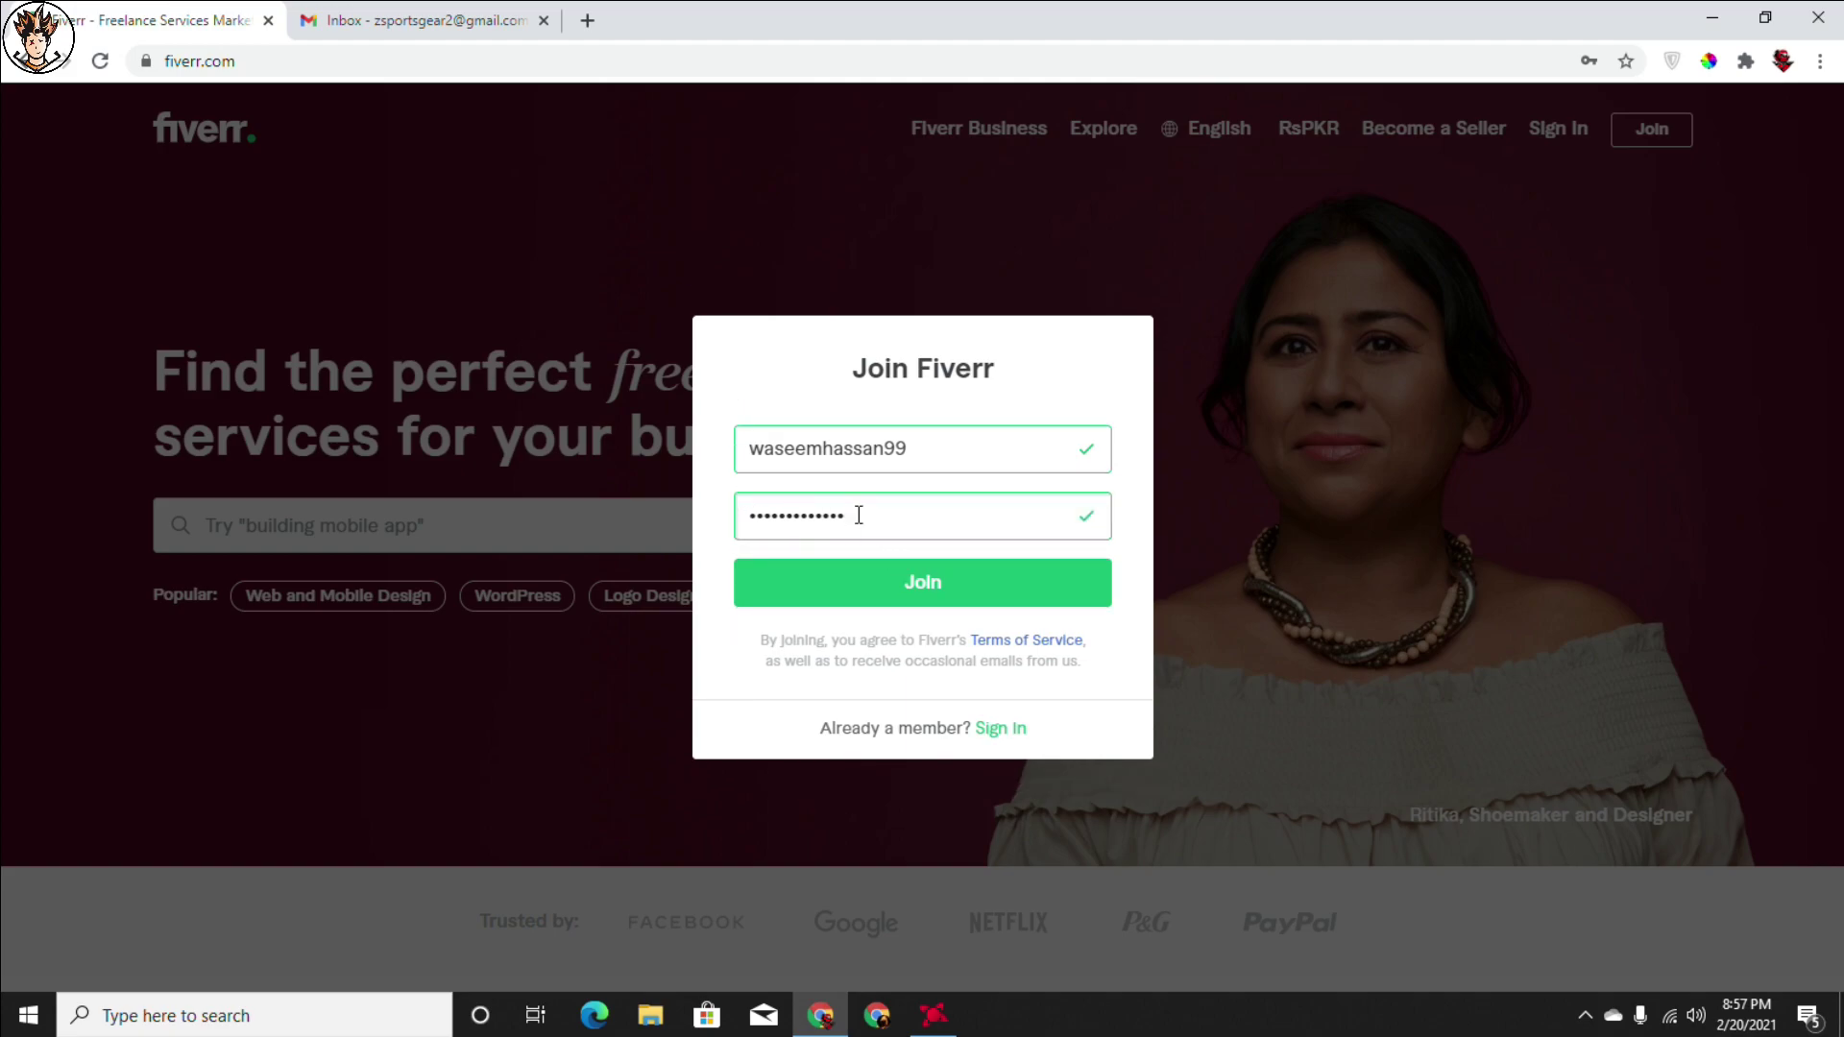
{"action": "left_click", "coordinate": [922, 586]}
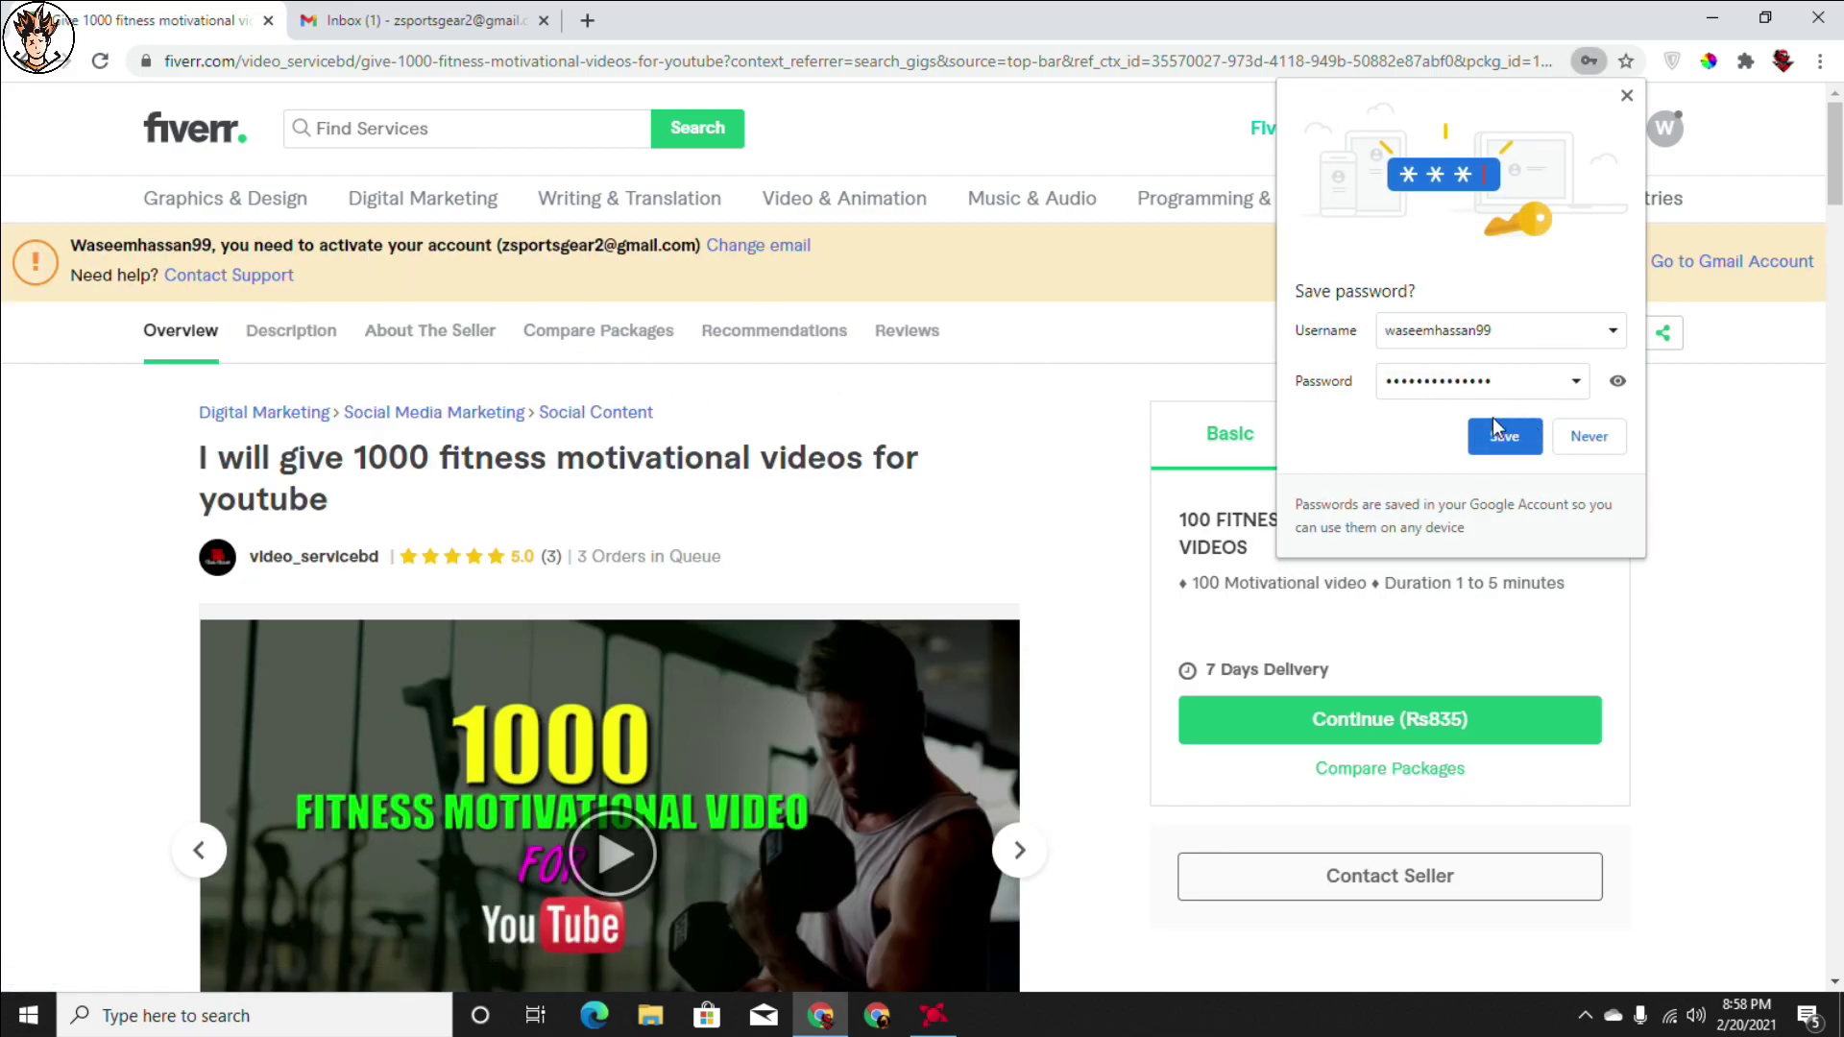
Step: Check the signed-in gig page with its activation banner, then go to the Gmail inbox
{"action": "scroll", "coordinate": [581, 672], "scroll_direction": "down", "scroll_amount": 1}
{"action": "scroll", "coordinate": [579, 671], "scroll_direction": "down", "scroll_amount": 4}
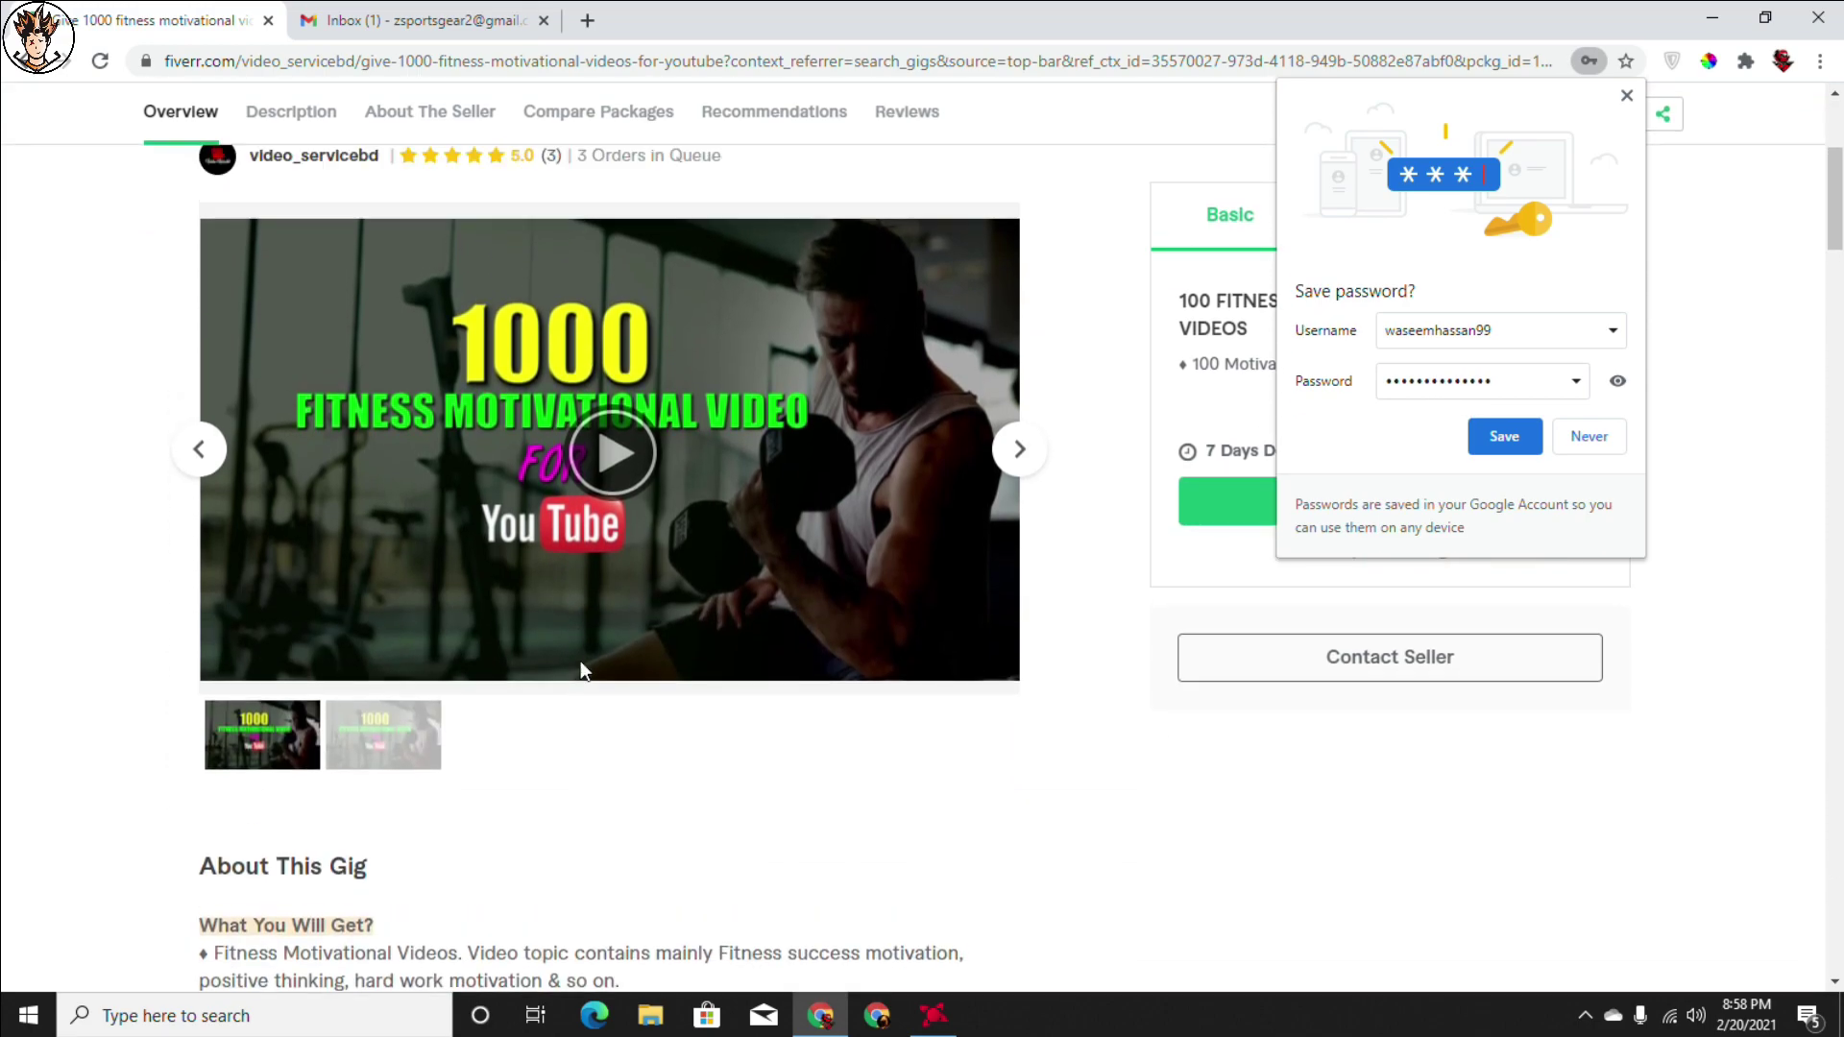
{"action": "scroll", "coordinate": [576, 671], "scroll_direction": "up", "scroll_amount": 5}
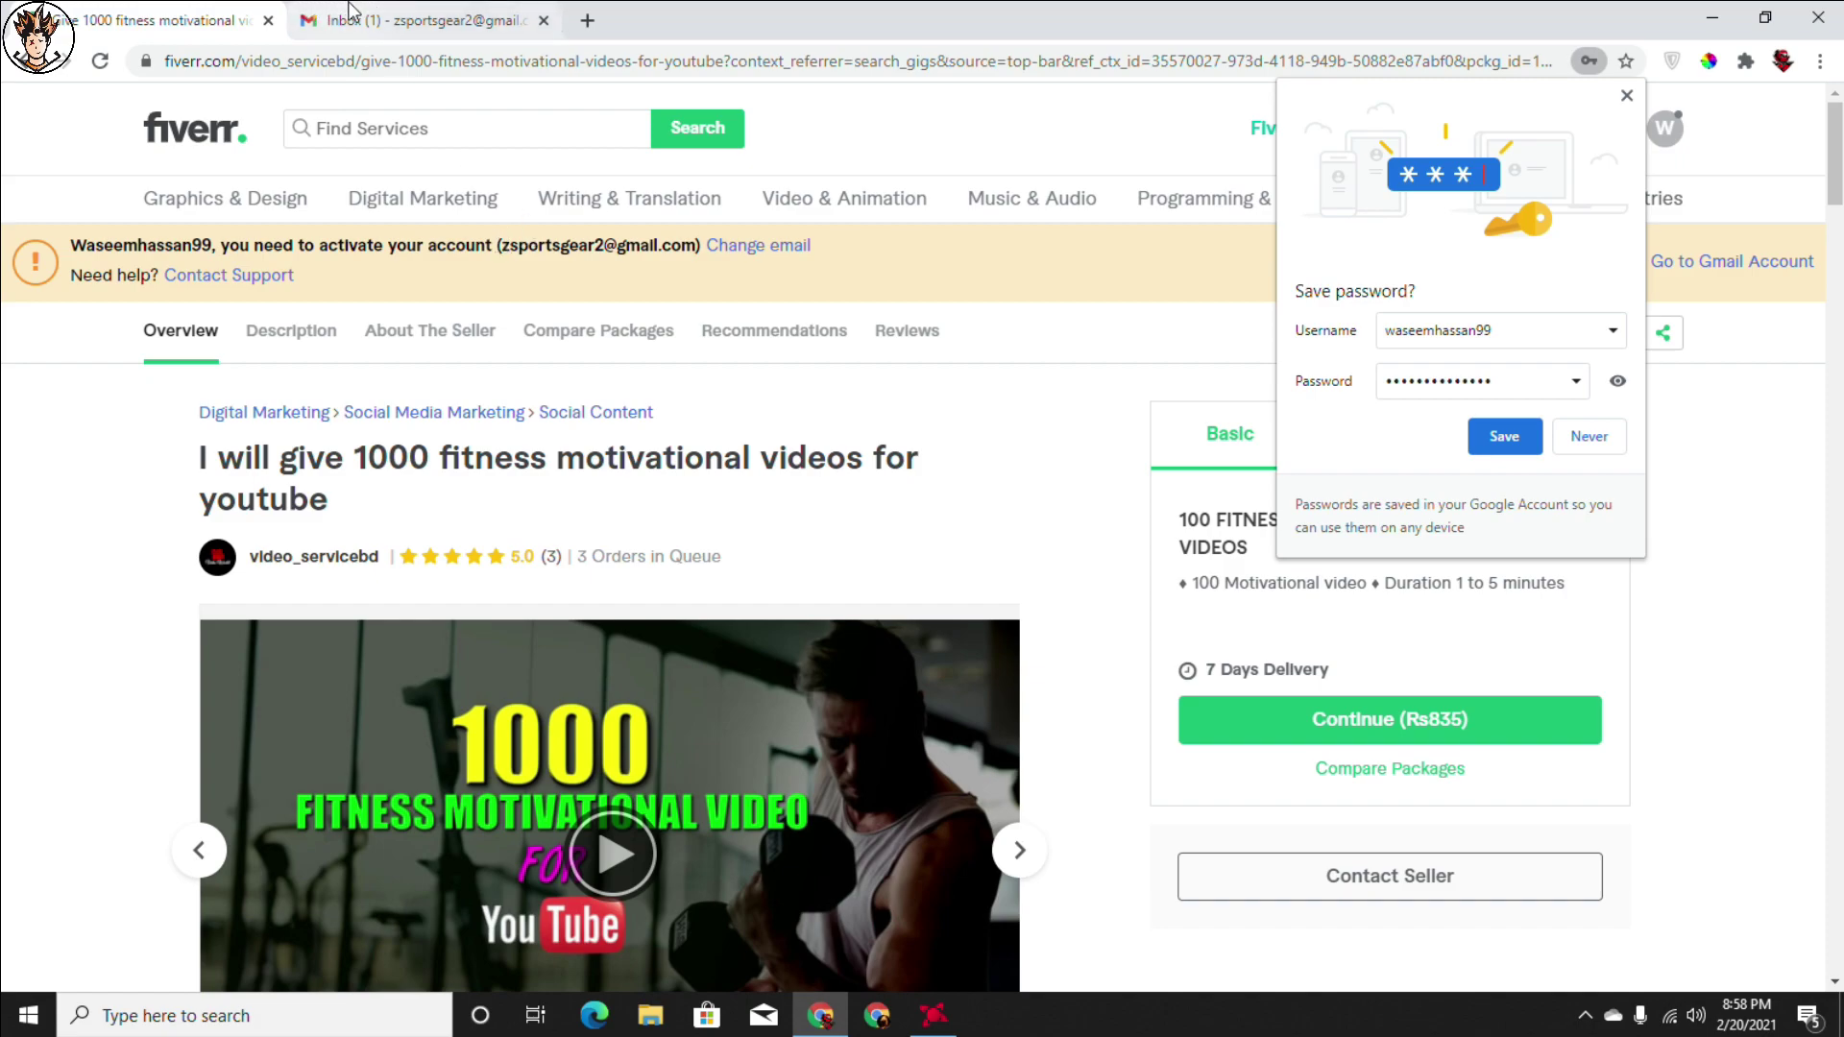
{"action": "left_click", "coordinate": [413, 20]}
Step: Use the 'Activate Your Account' link in Fiverr's activation email and view the confirmation
{"action": "left_click", "coordinate": [665, 493]}
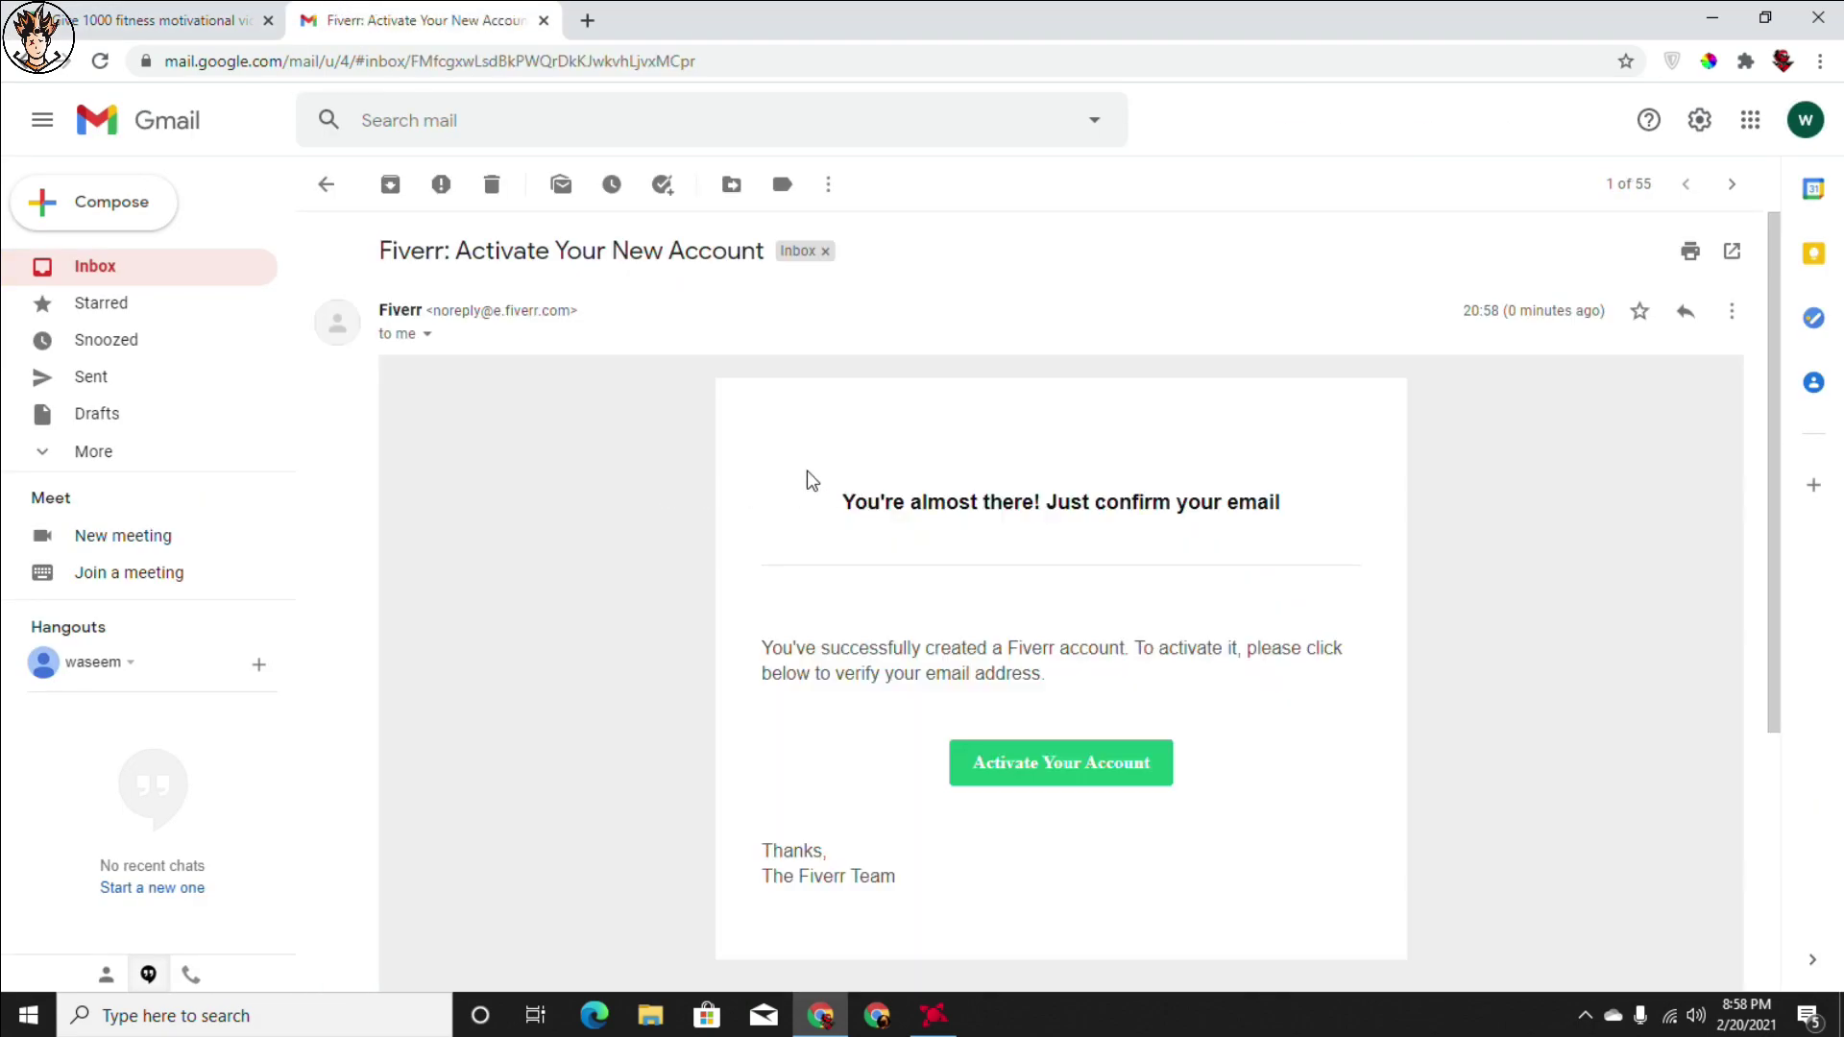
{"action": "scroll", "coordinate": [807, 475], "scroll_direction": "down", "scroll_amount": 1}
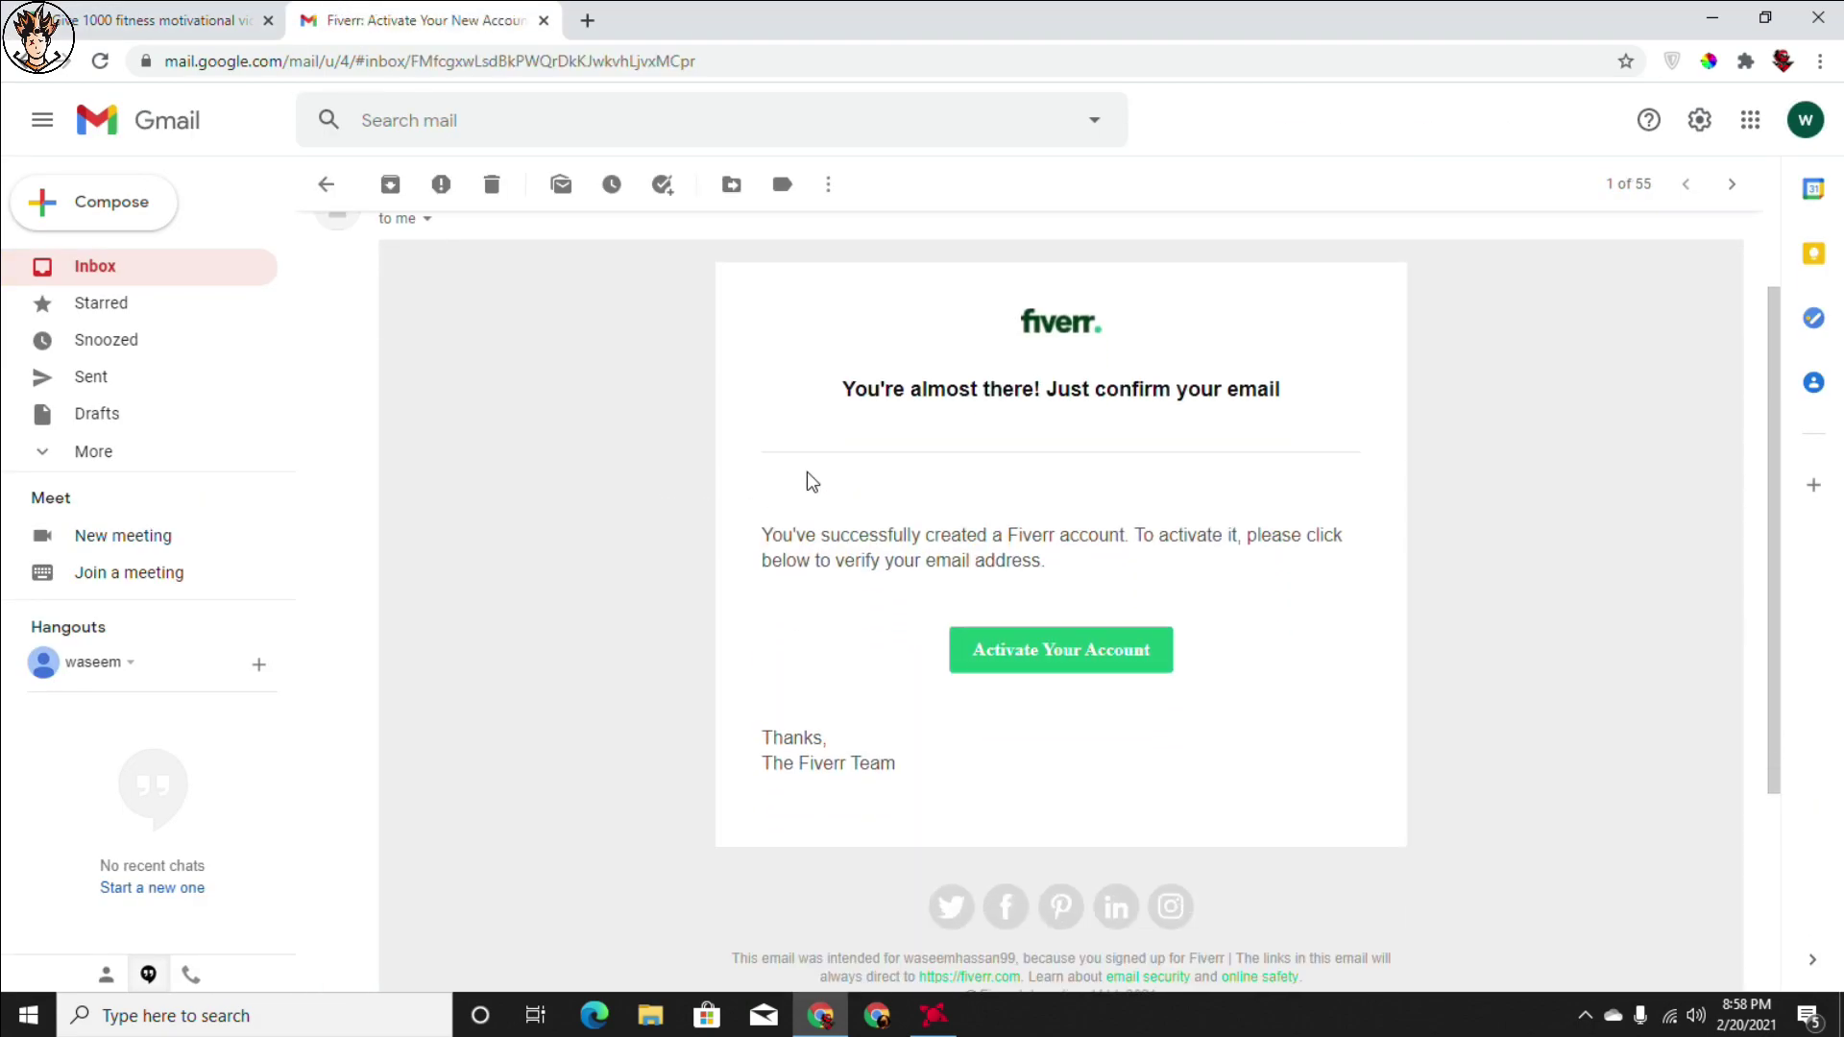
{"action": "left_click", "coordinate": [1056, 662]}
{"action": "left_click", "coordinate": [441, 13]}
{"action": "left_click", "coordinate": [669, 16]}
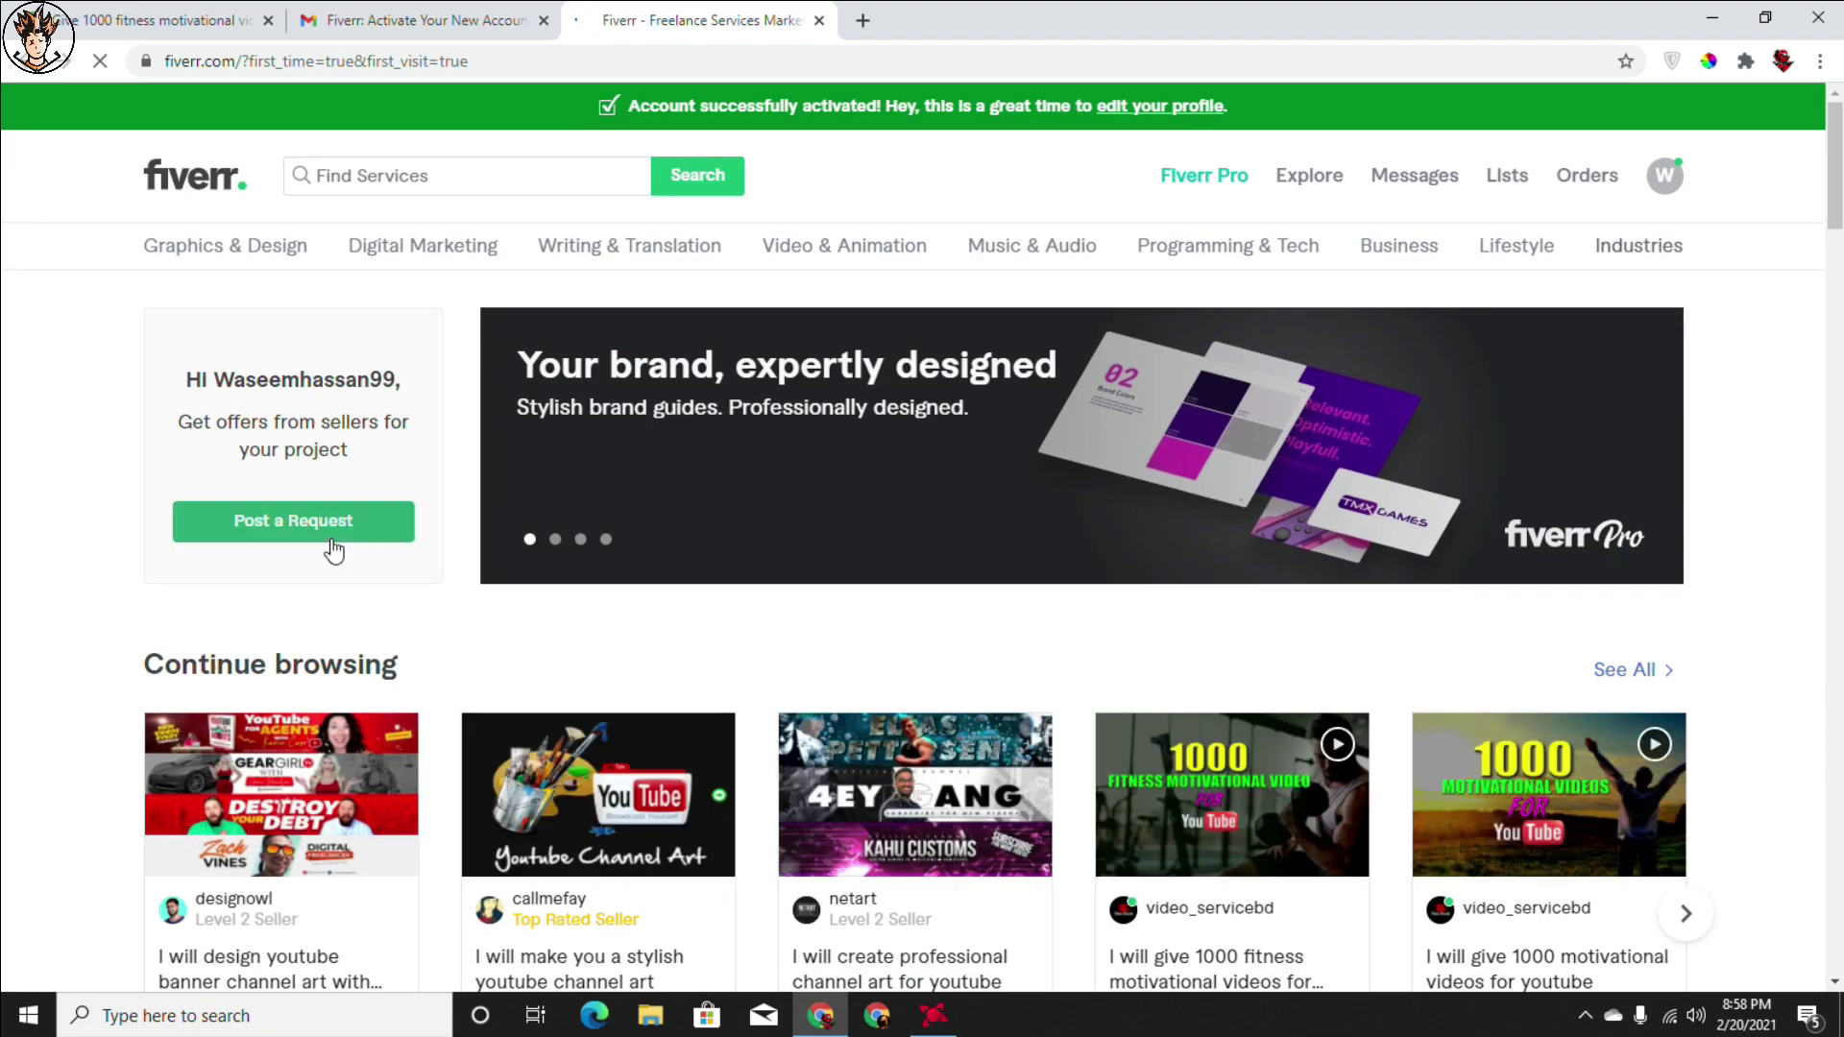
Step: Go to the new account's profile page through the W avatar menu
{"action": "scroll", "coordinate": [672, 508], "scroll_direction": "down", "scroll_amount": 3}
{"action": "scroll", "coordinate": [1041, 480], "scroll_direction": "up", "scroll_amount": 3}
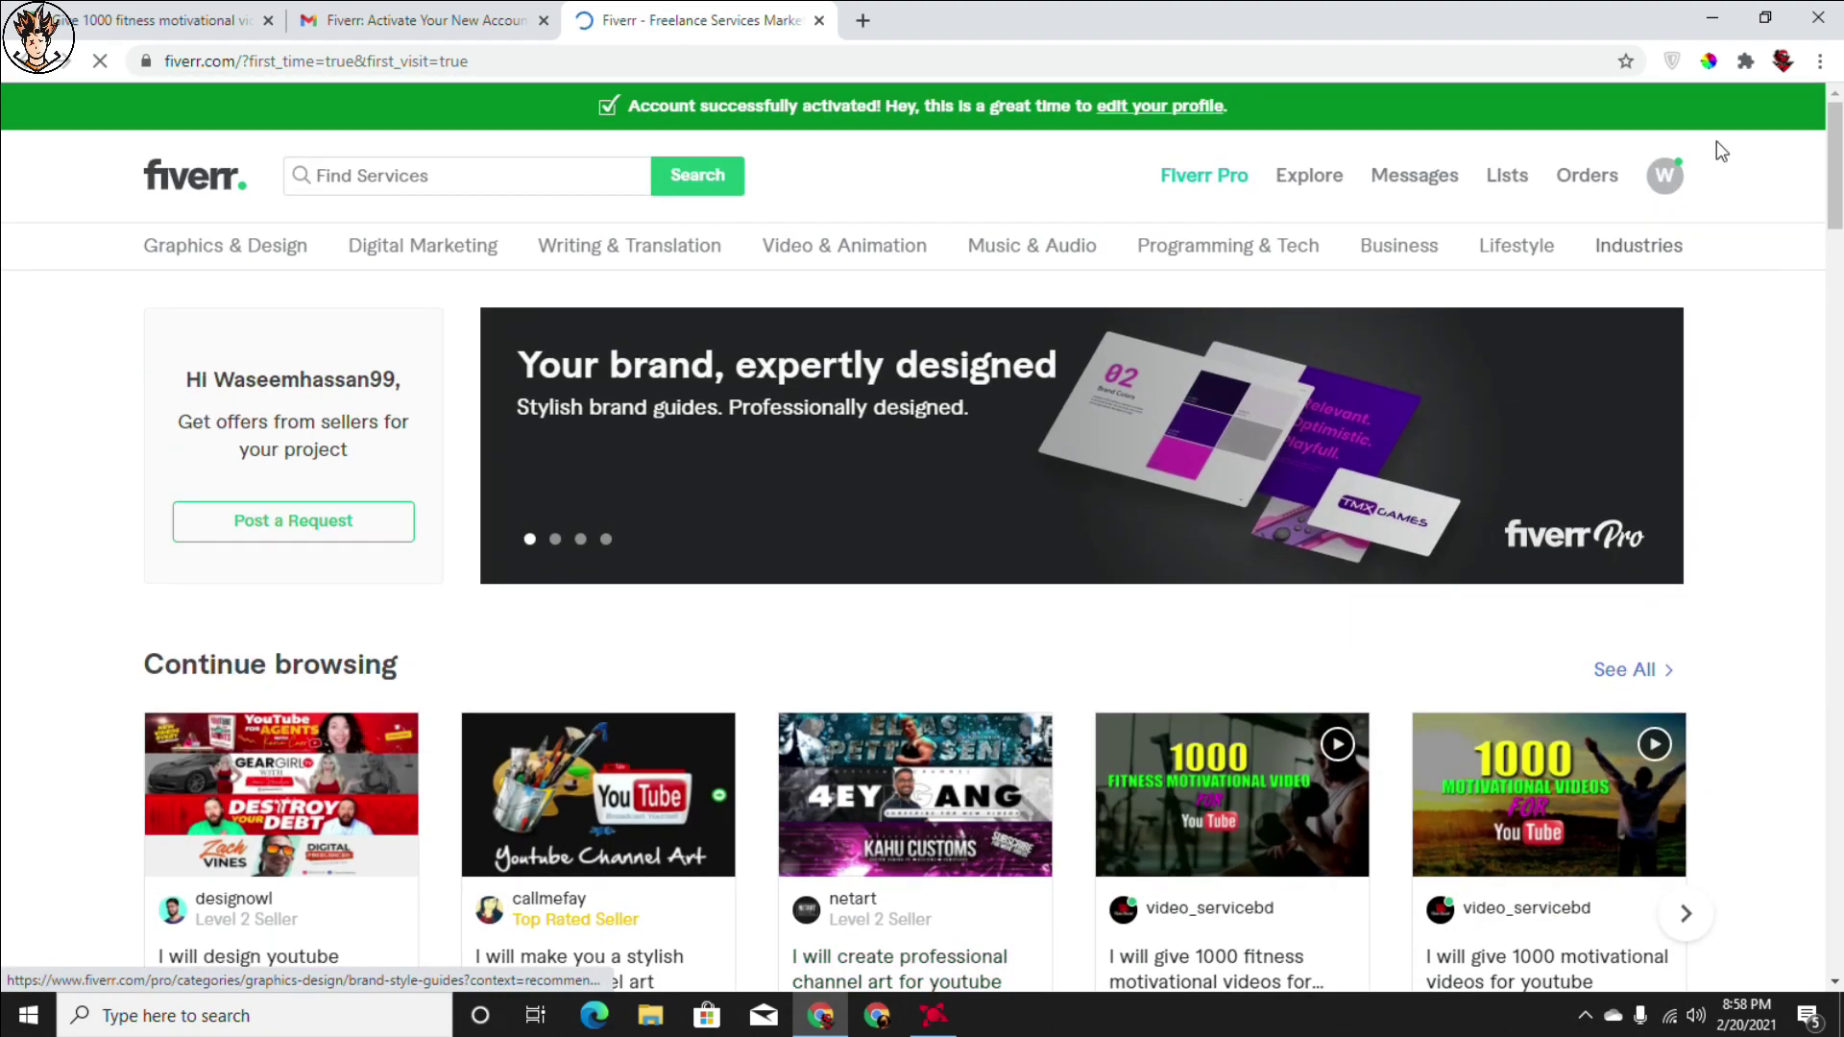
{"action": "left_click", "coordinate": [1664, 176]}
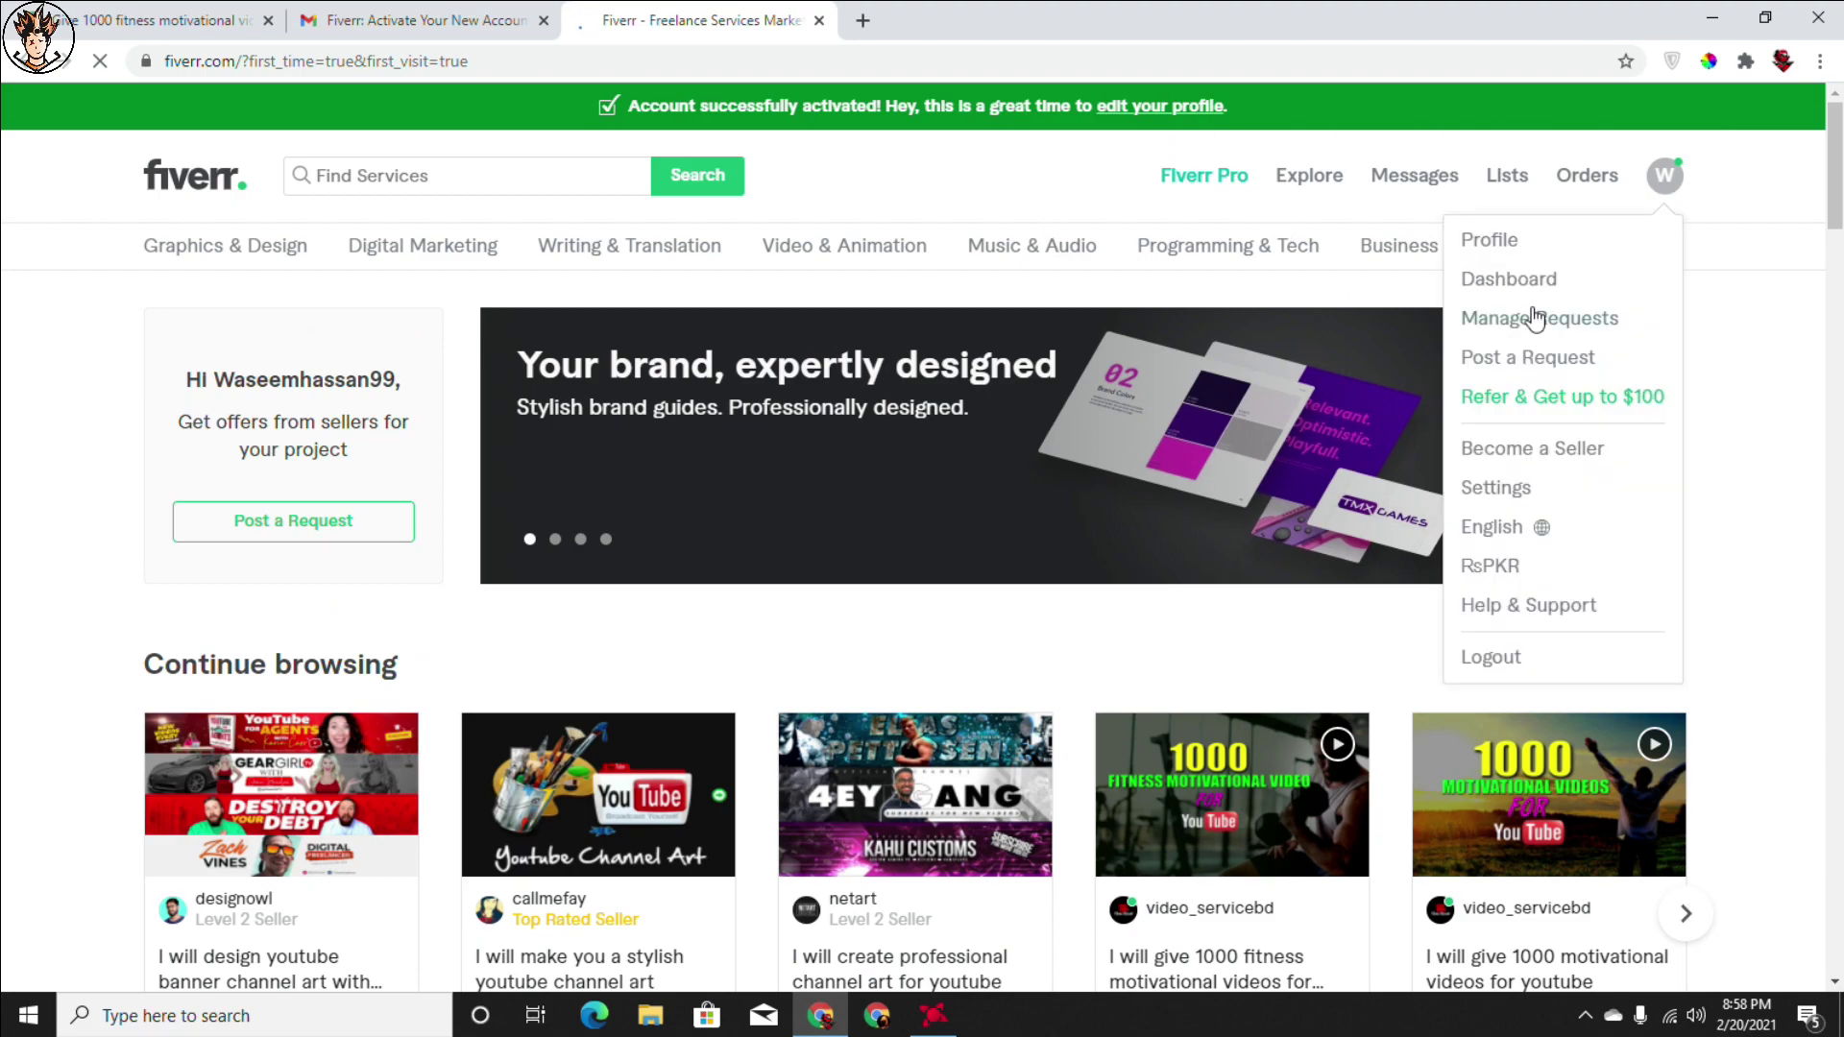
{"action": "left_click", "coordinate": [1505, 251]}
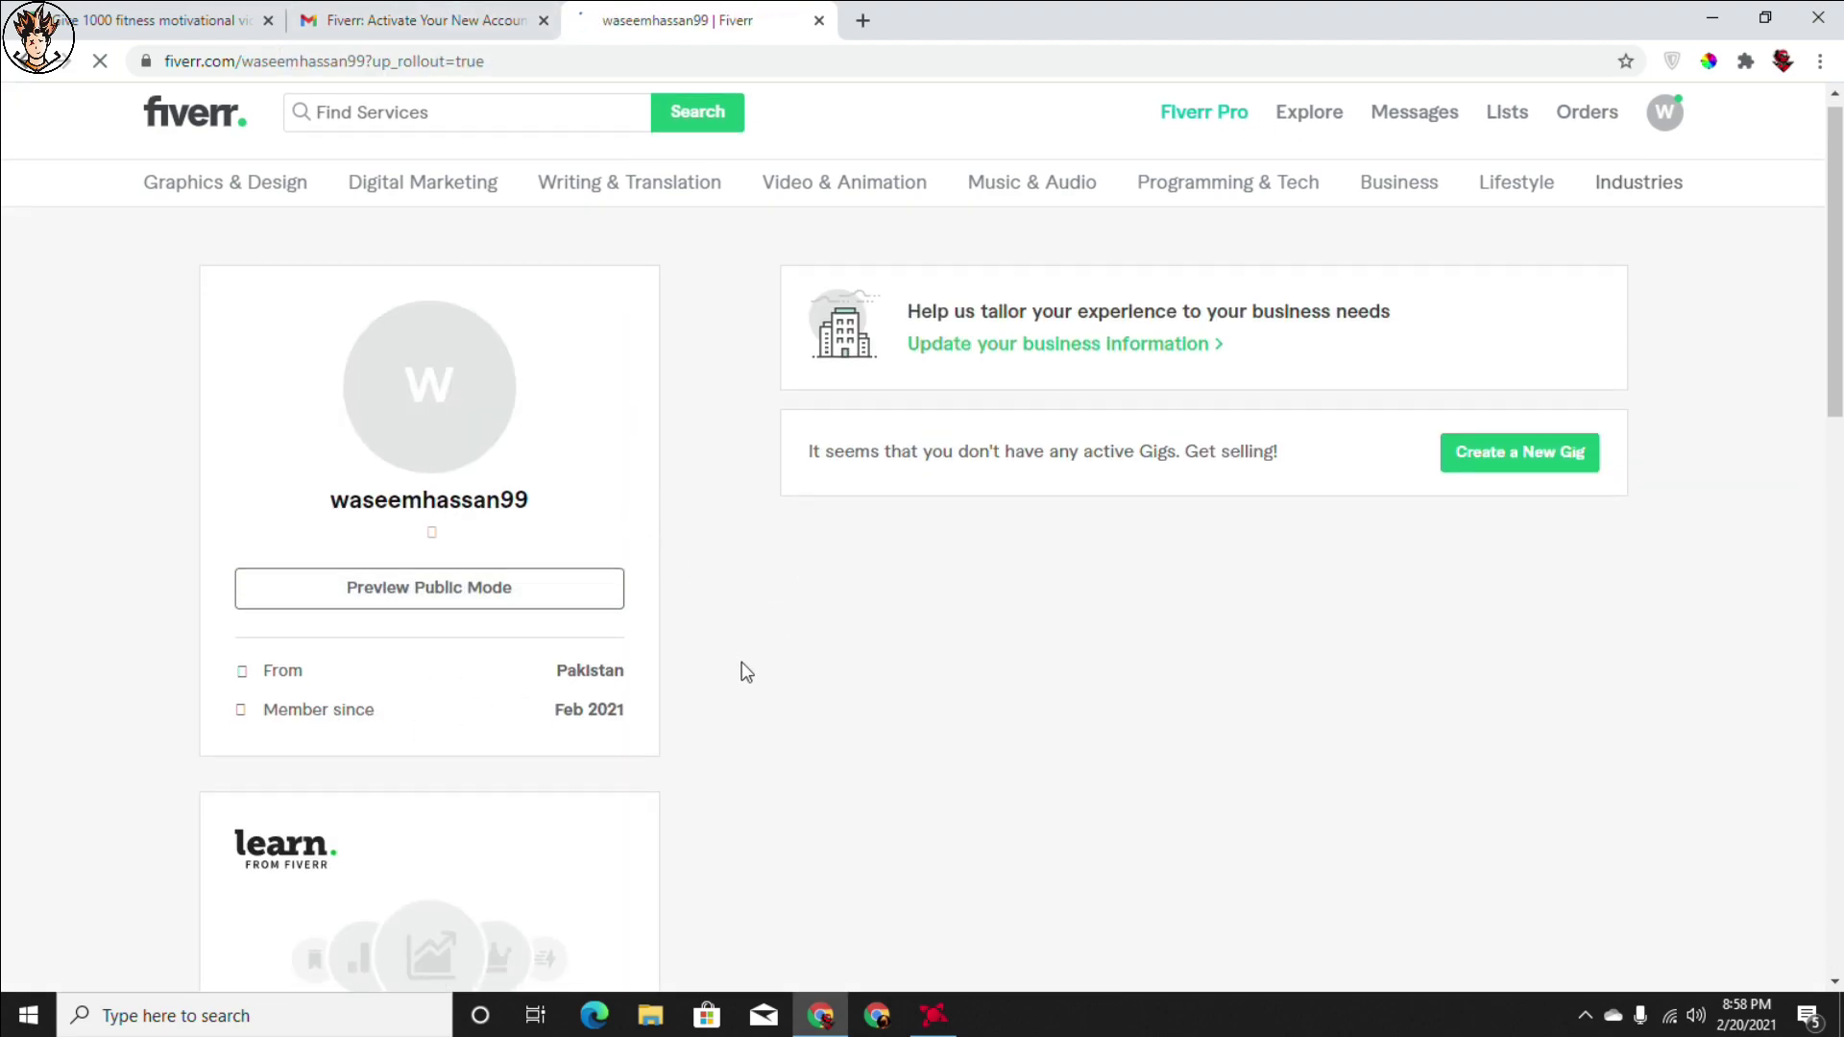
{"action": "scroll", "coordinate": [753, 600], "scroll_direction": "down", "scroll_amount": 14}
{"action": "scroll", "coordinate": [807, 576], "scroll_direction": "up", "scroll_amount": 6}
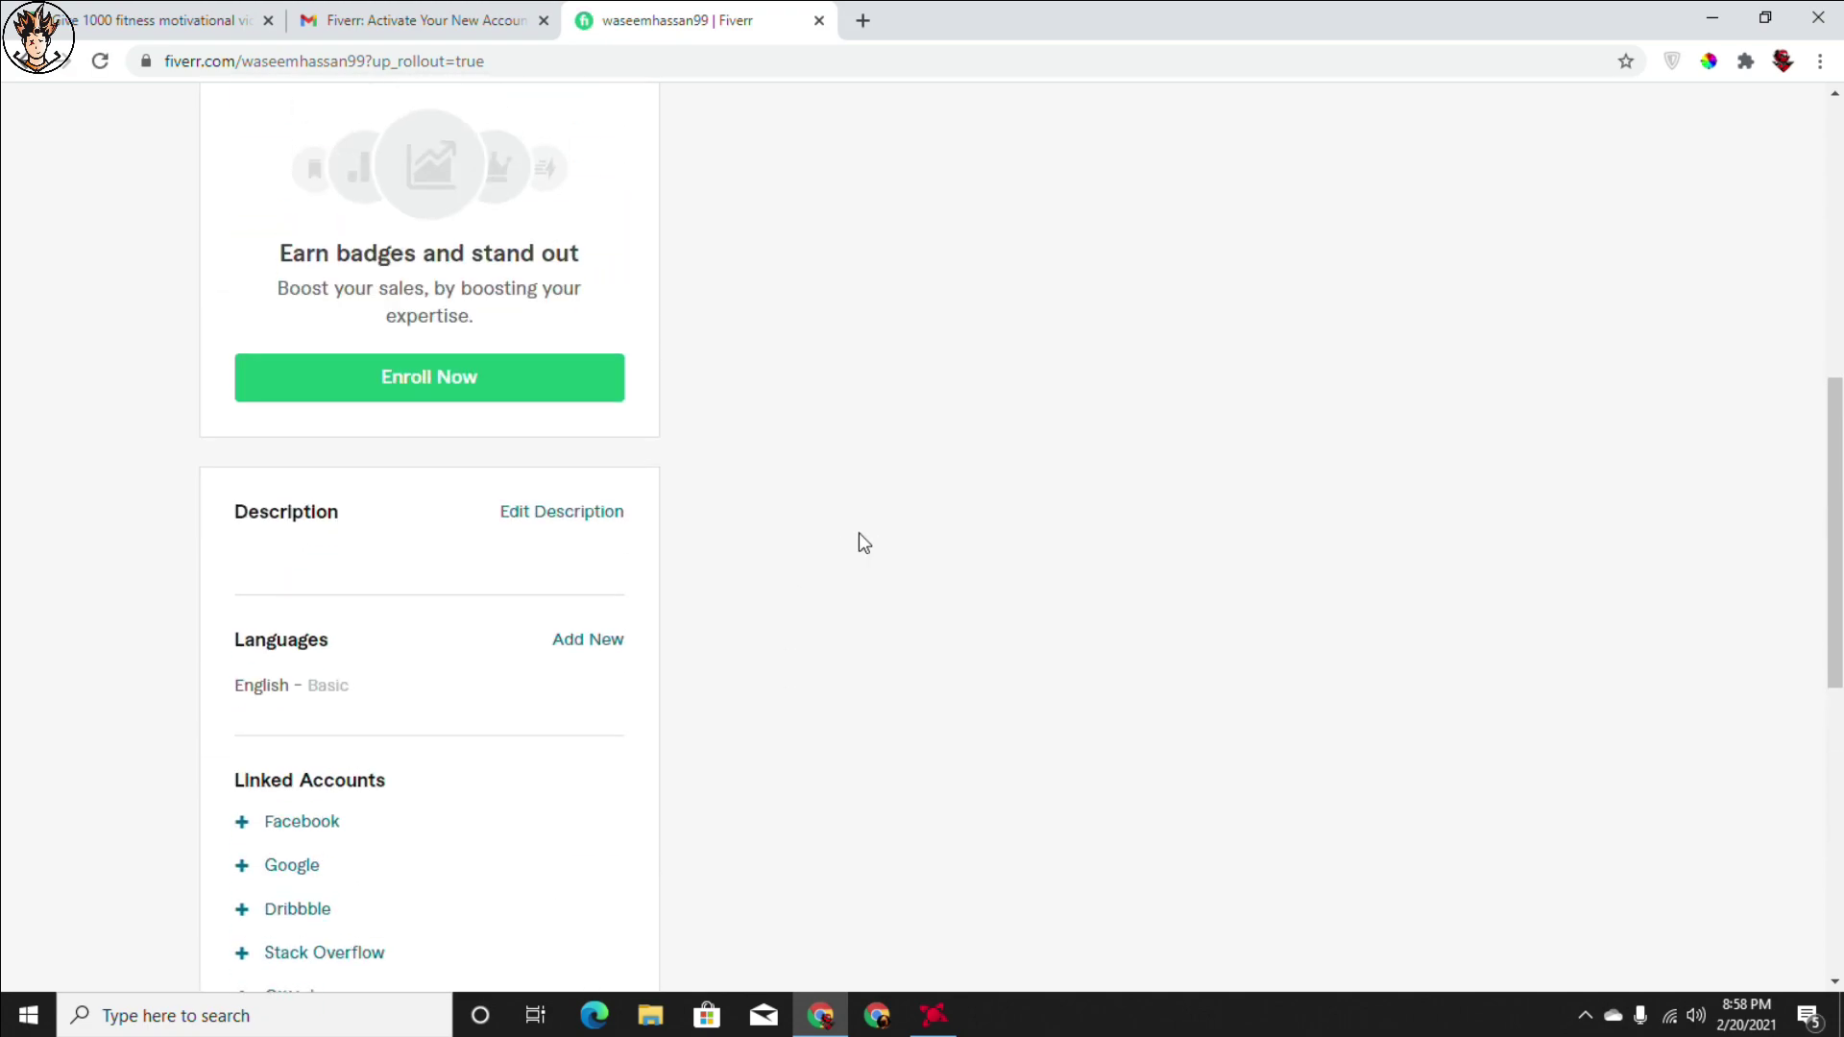
{"action": "scroll", "coordinate": [845, 550], "scroll_direction": "up", "scroll_amount": 8}
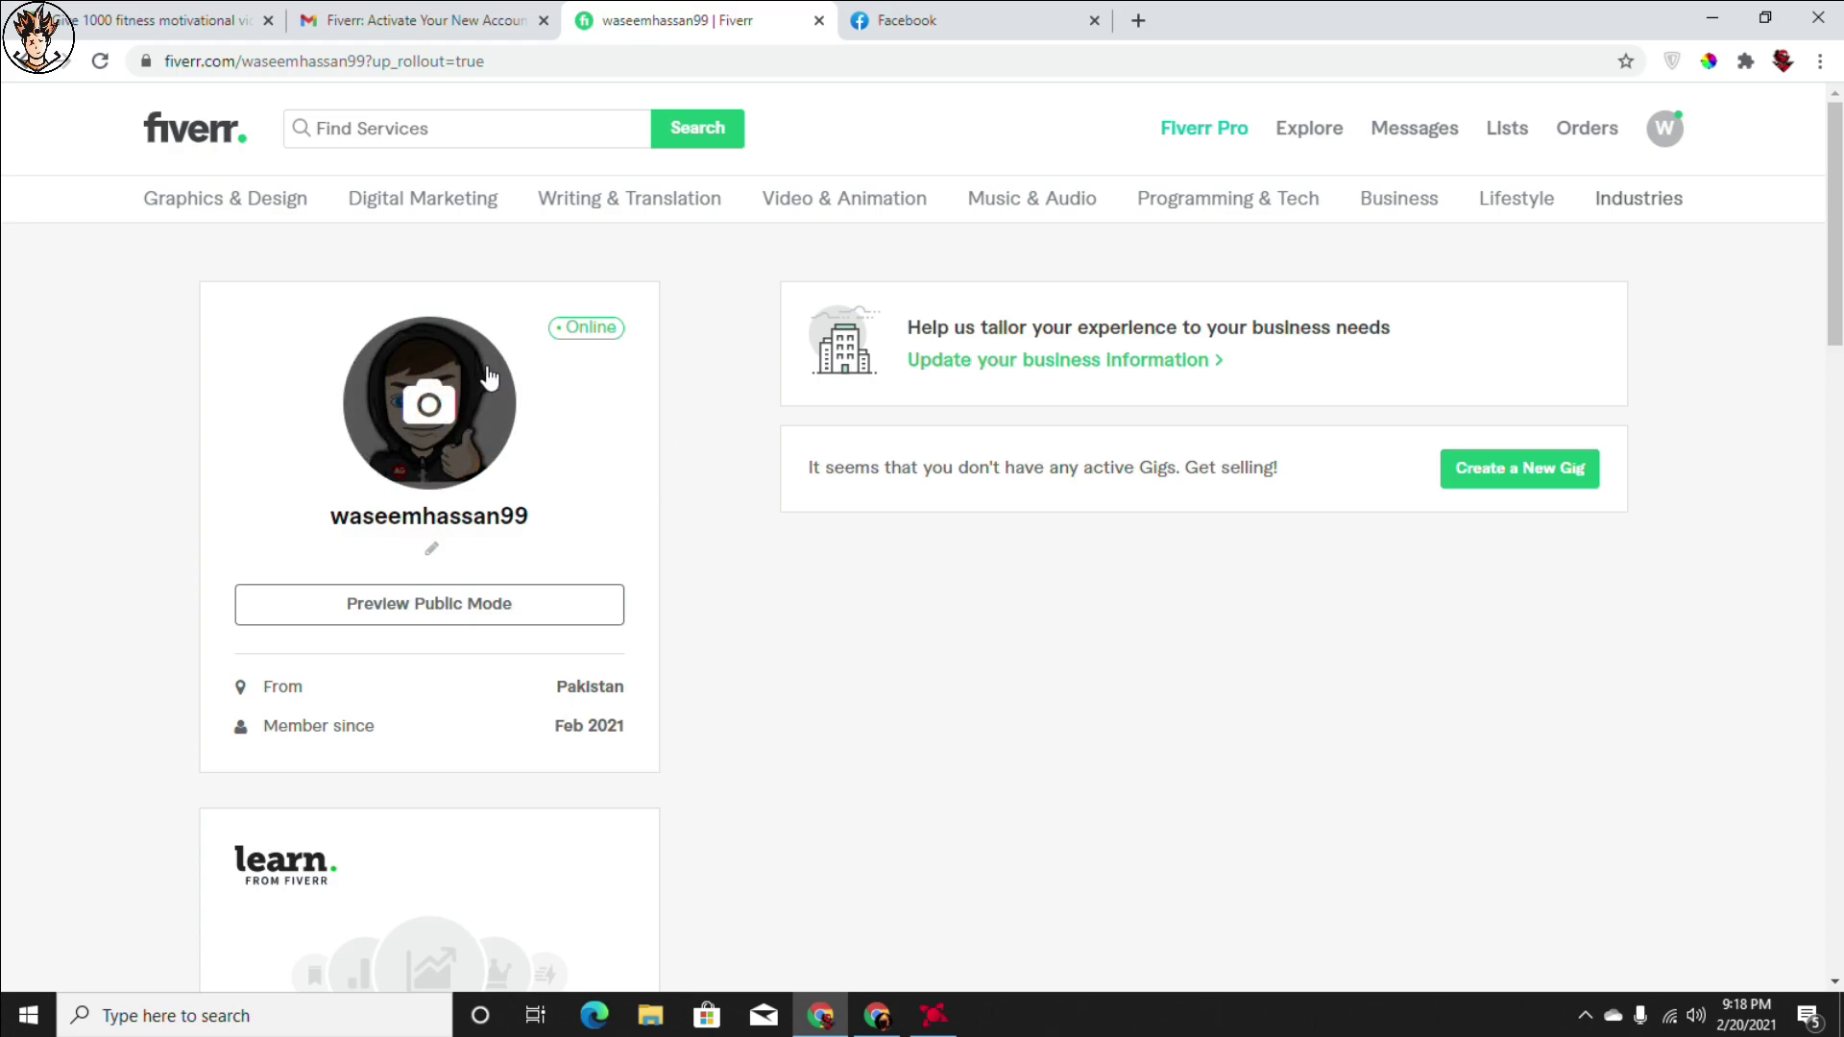
Step: Open the empty Description editor on the profile page, then minimize the browser
{"action": "scroll", "coordinate": [542, 457], "scroll_direction": "down", "scroll_amount": 3}
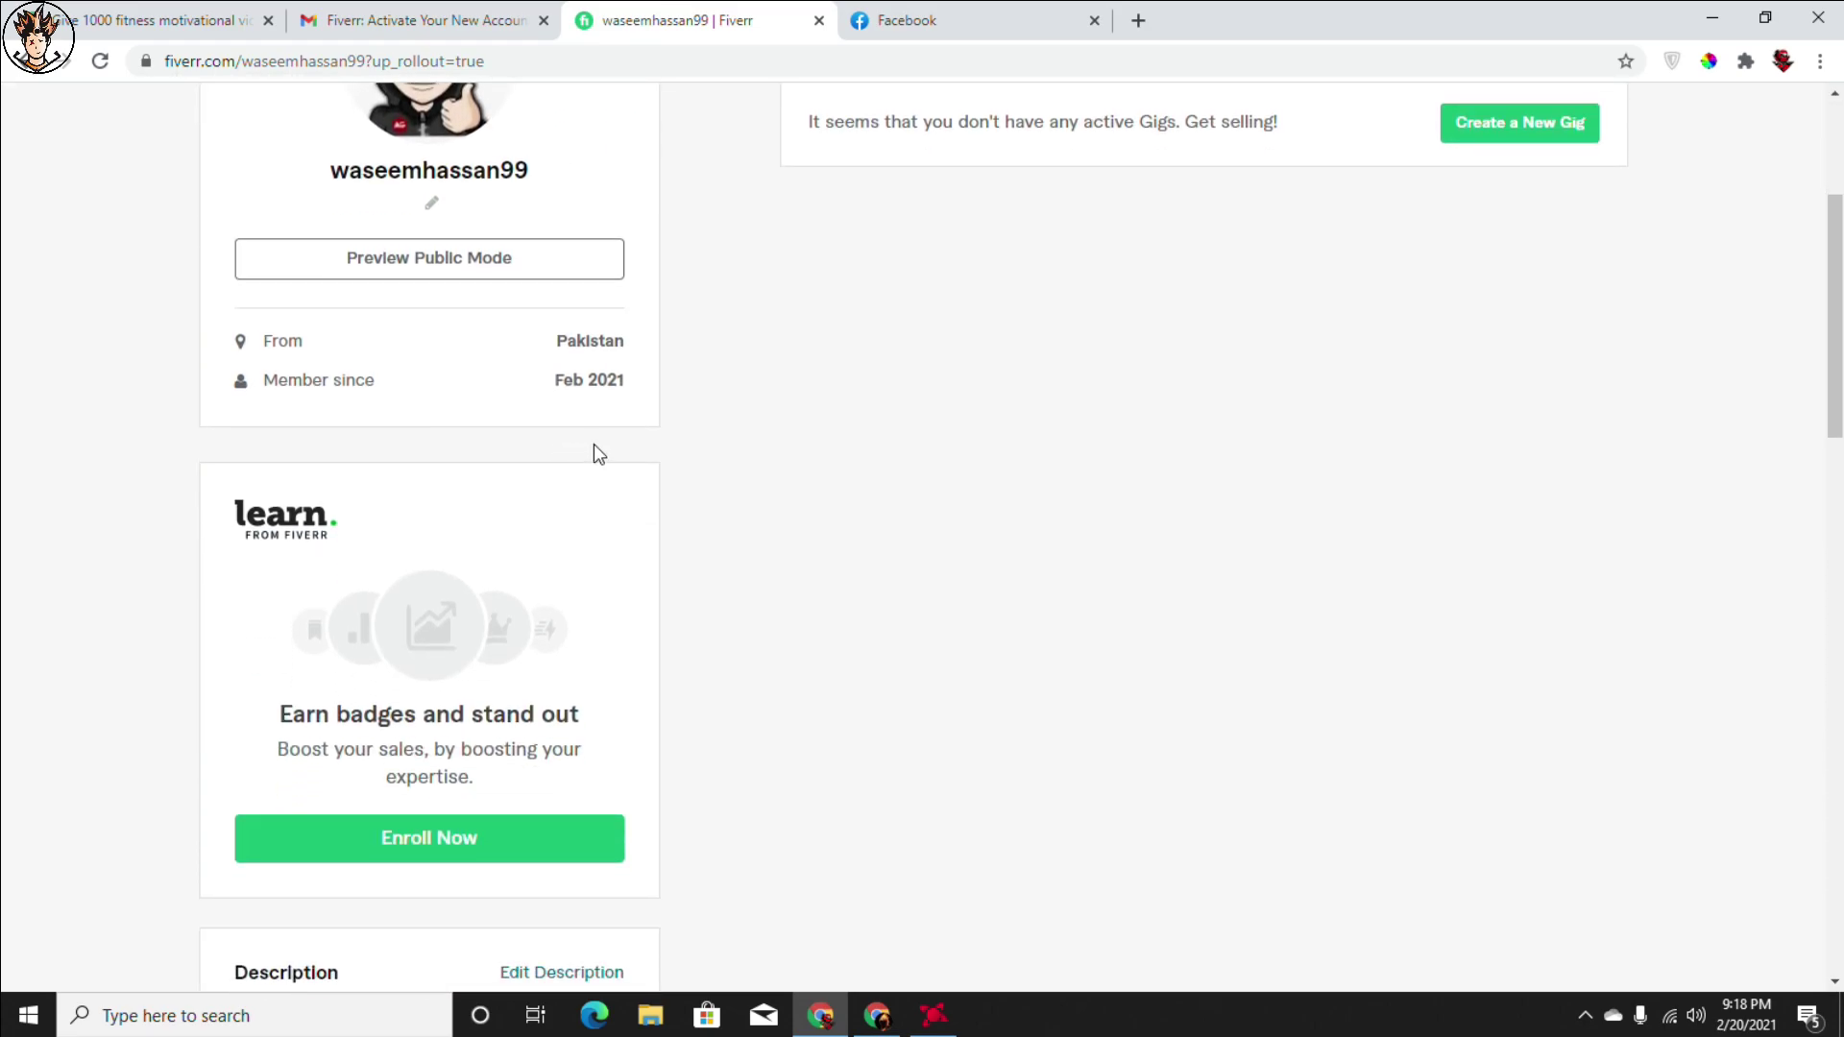
{"action": "scroll", "coordinate": [593, 451], "scroll_direction": "down", "scroll_amount": 3}
{"action": "scroll", "coordinate": [653, 440], "scroll_direction": "up", "scroll_amount": 4}
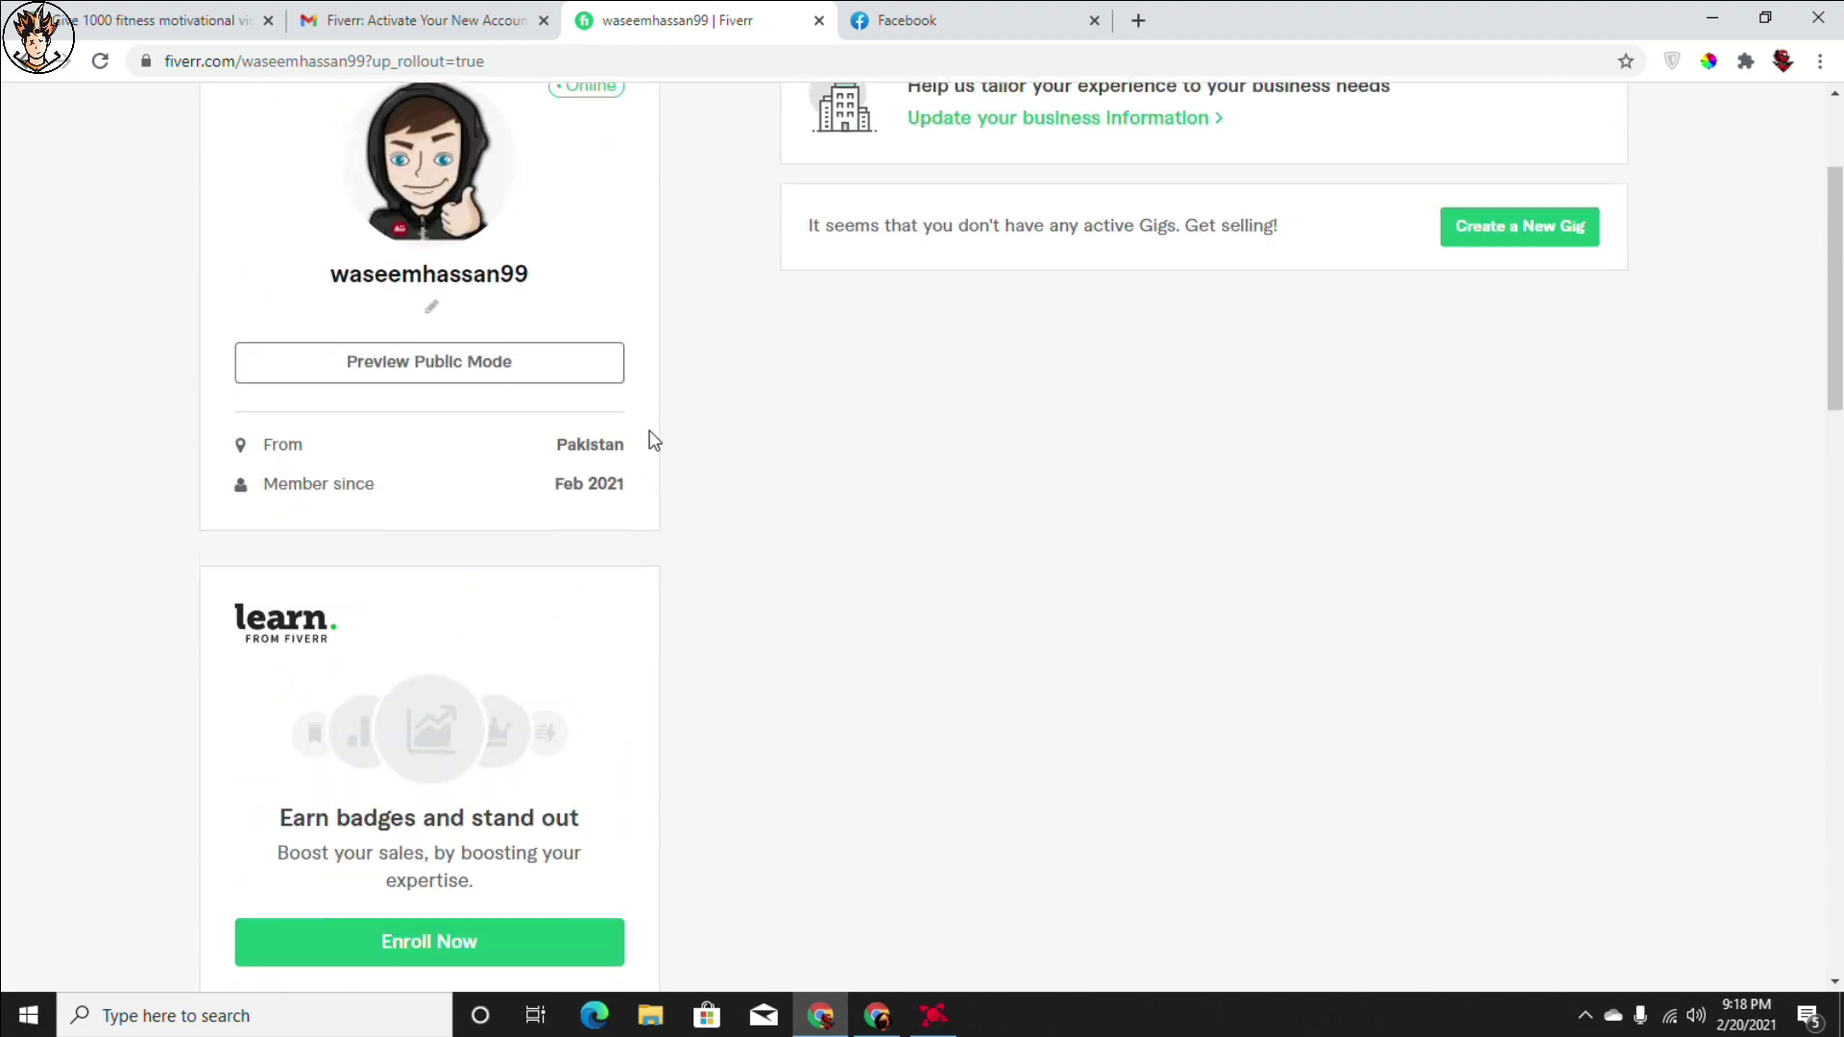
{"action": "scroll", "coordinate": [647, 432], "scroll_direction": "down", "scroll_amount": 2}
{"action": "scroll", "coordinate": [355, 629], "scroll_direction": "down", "scroll_amount": 3}
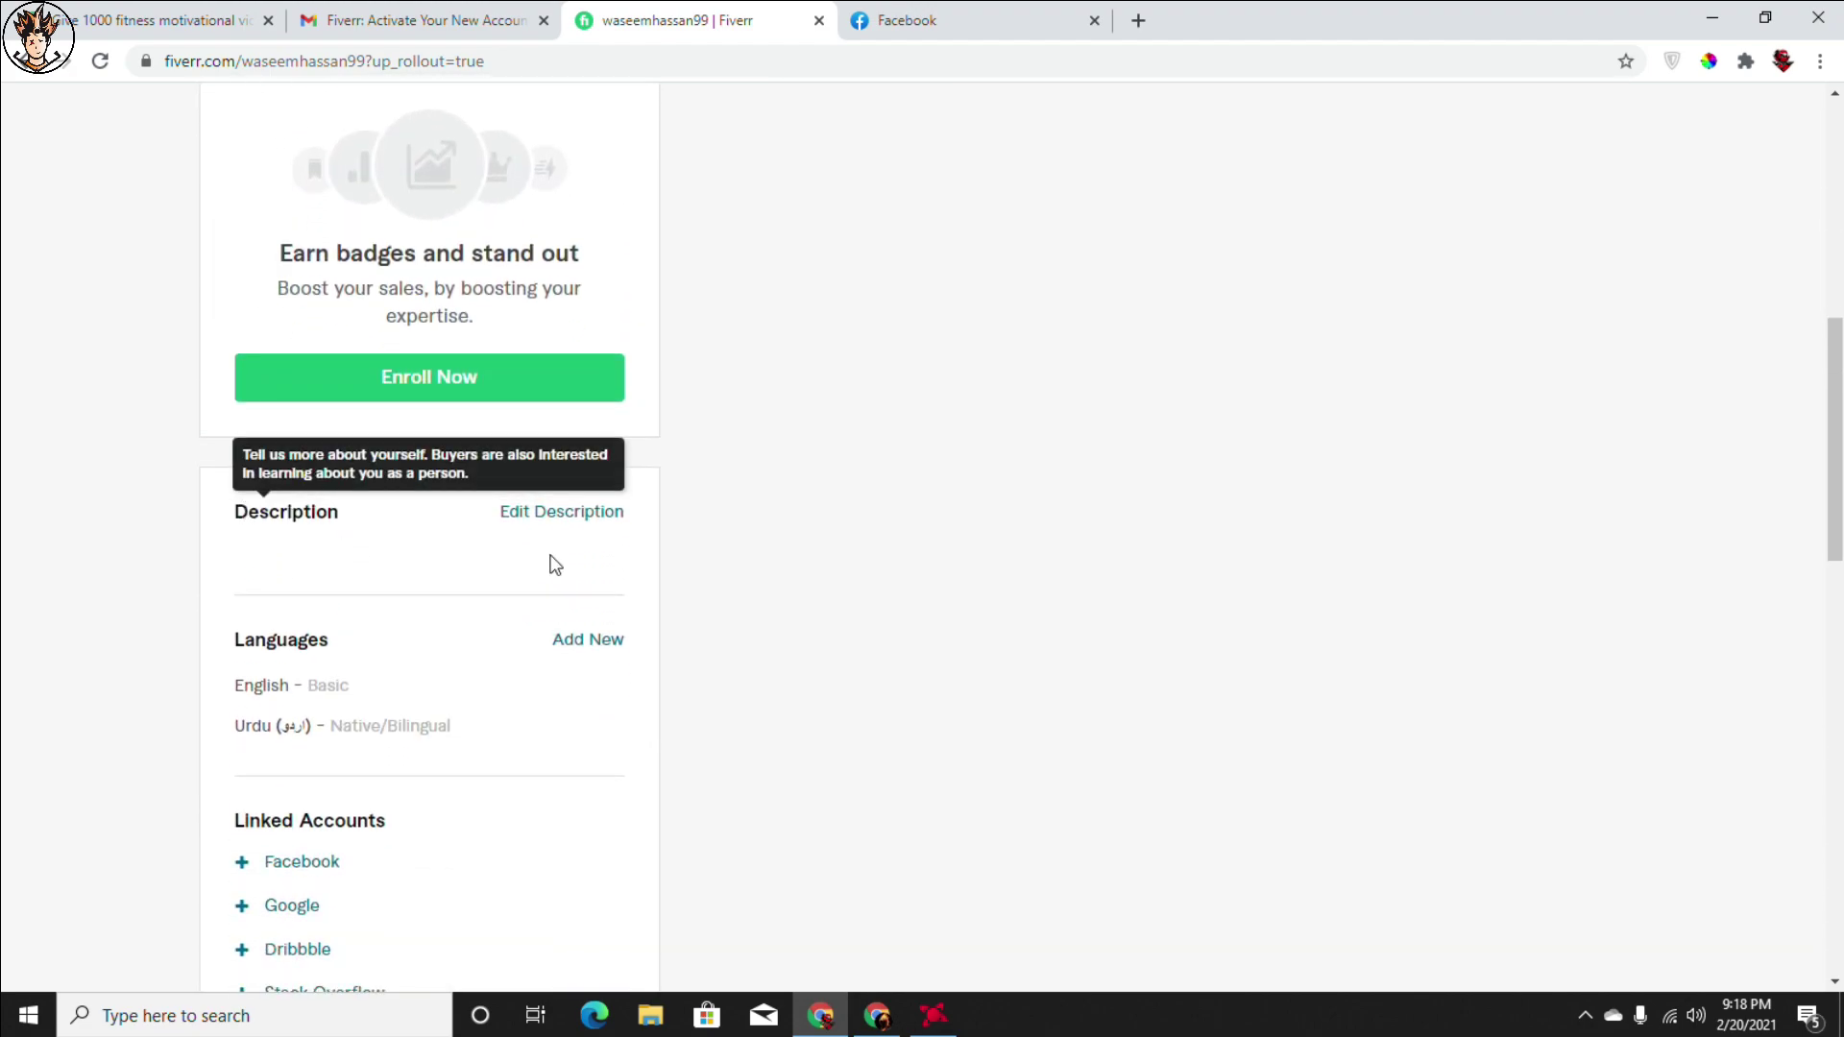
{"action": "left_click", "coordinate": [524, 513]}
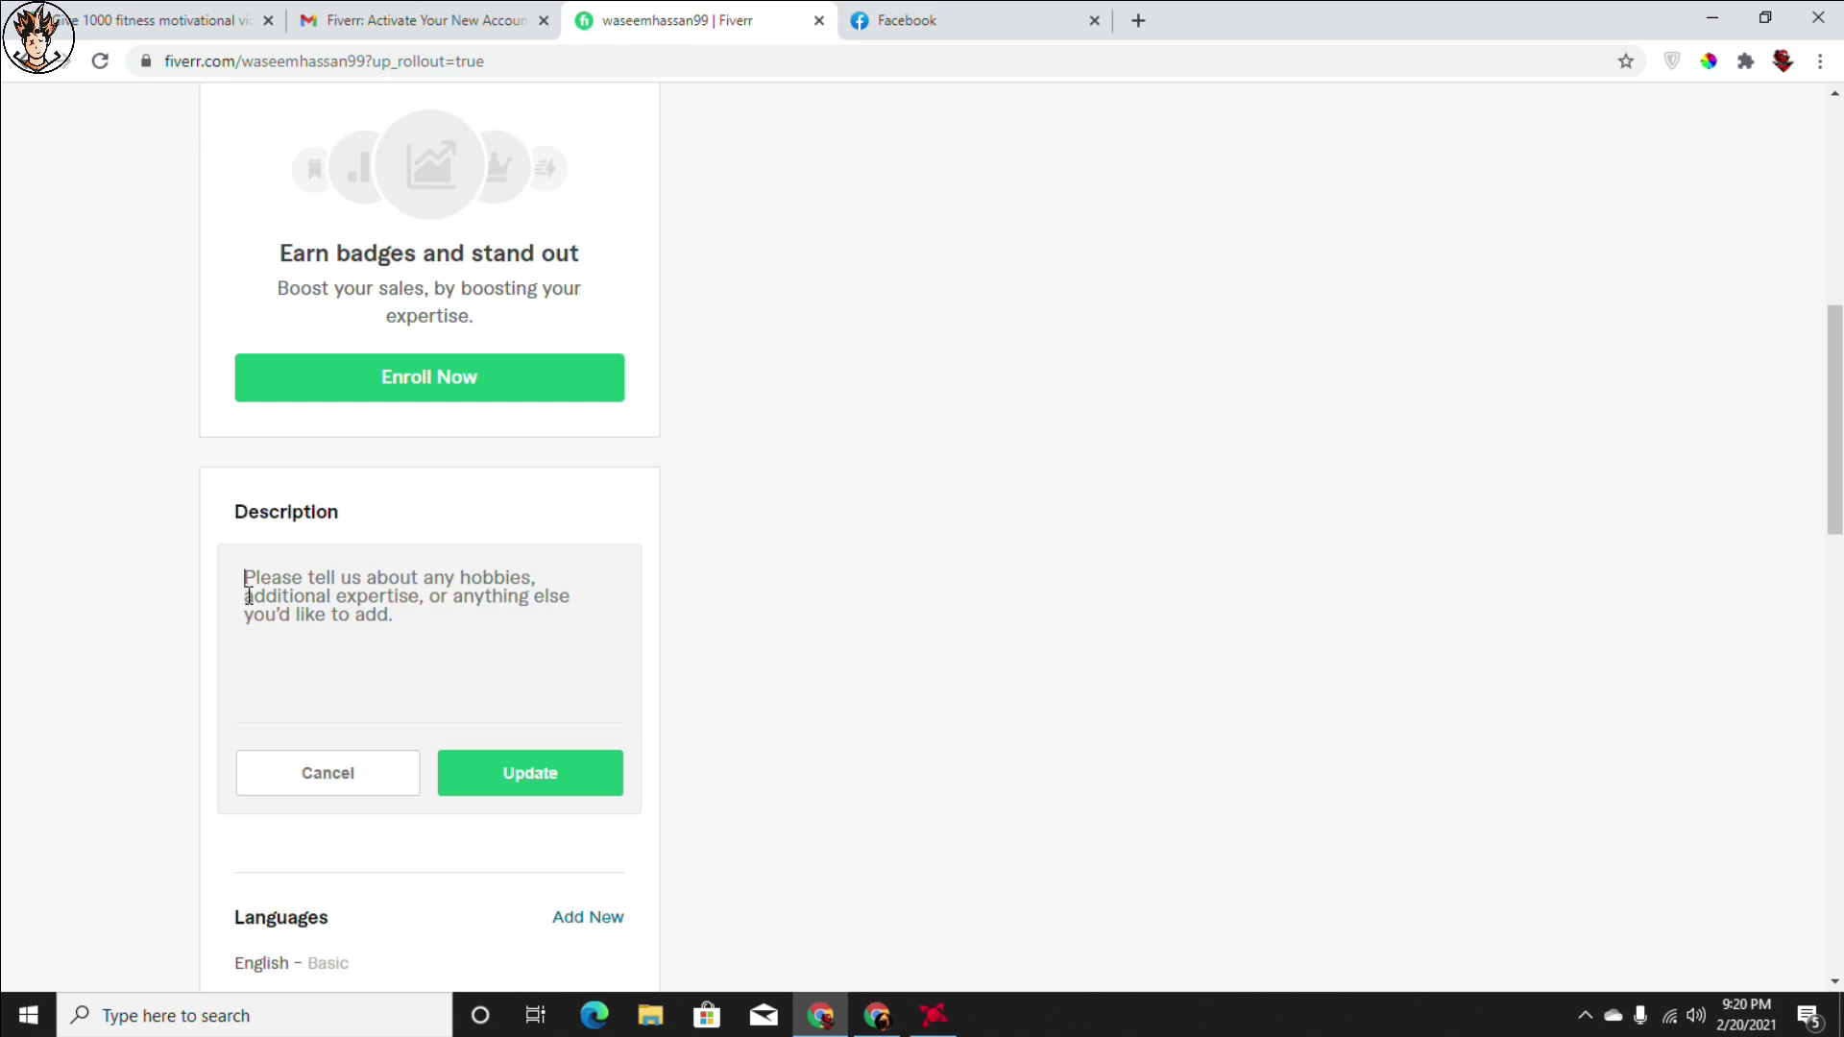
{"action": "left_click", "coordinate": [1712, 17]}
Step: Copy all five introduction lines from New Text Document (2) and return to Chrome
{"action": "double_click", "coordinate": [1713, 77]}
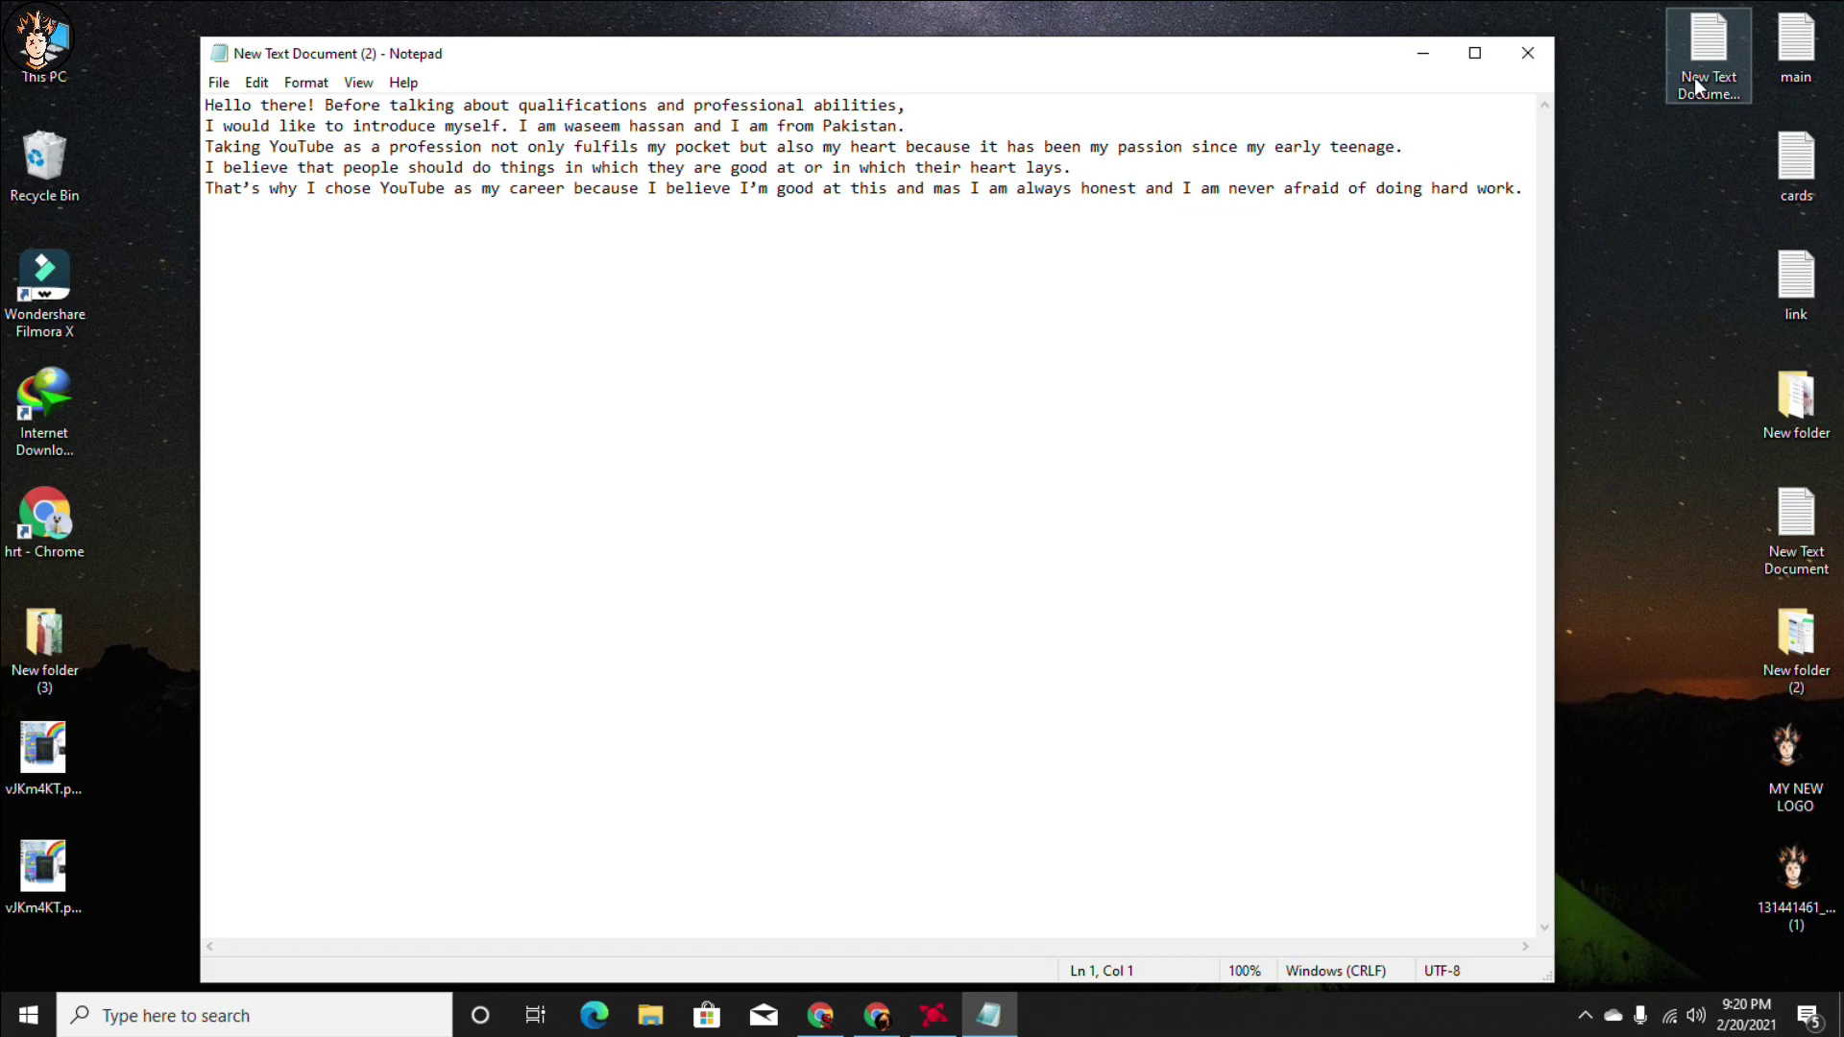
{"action": "left_click", "coordinate": [1476, 61]}
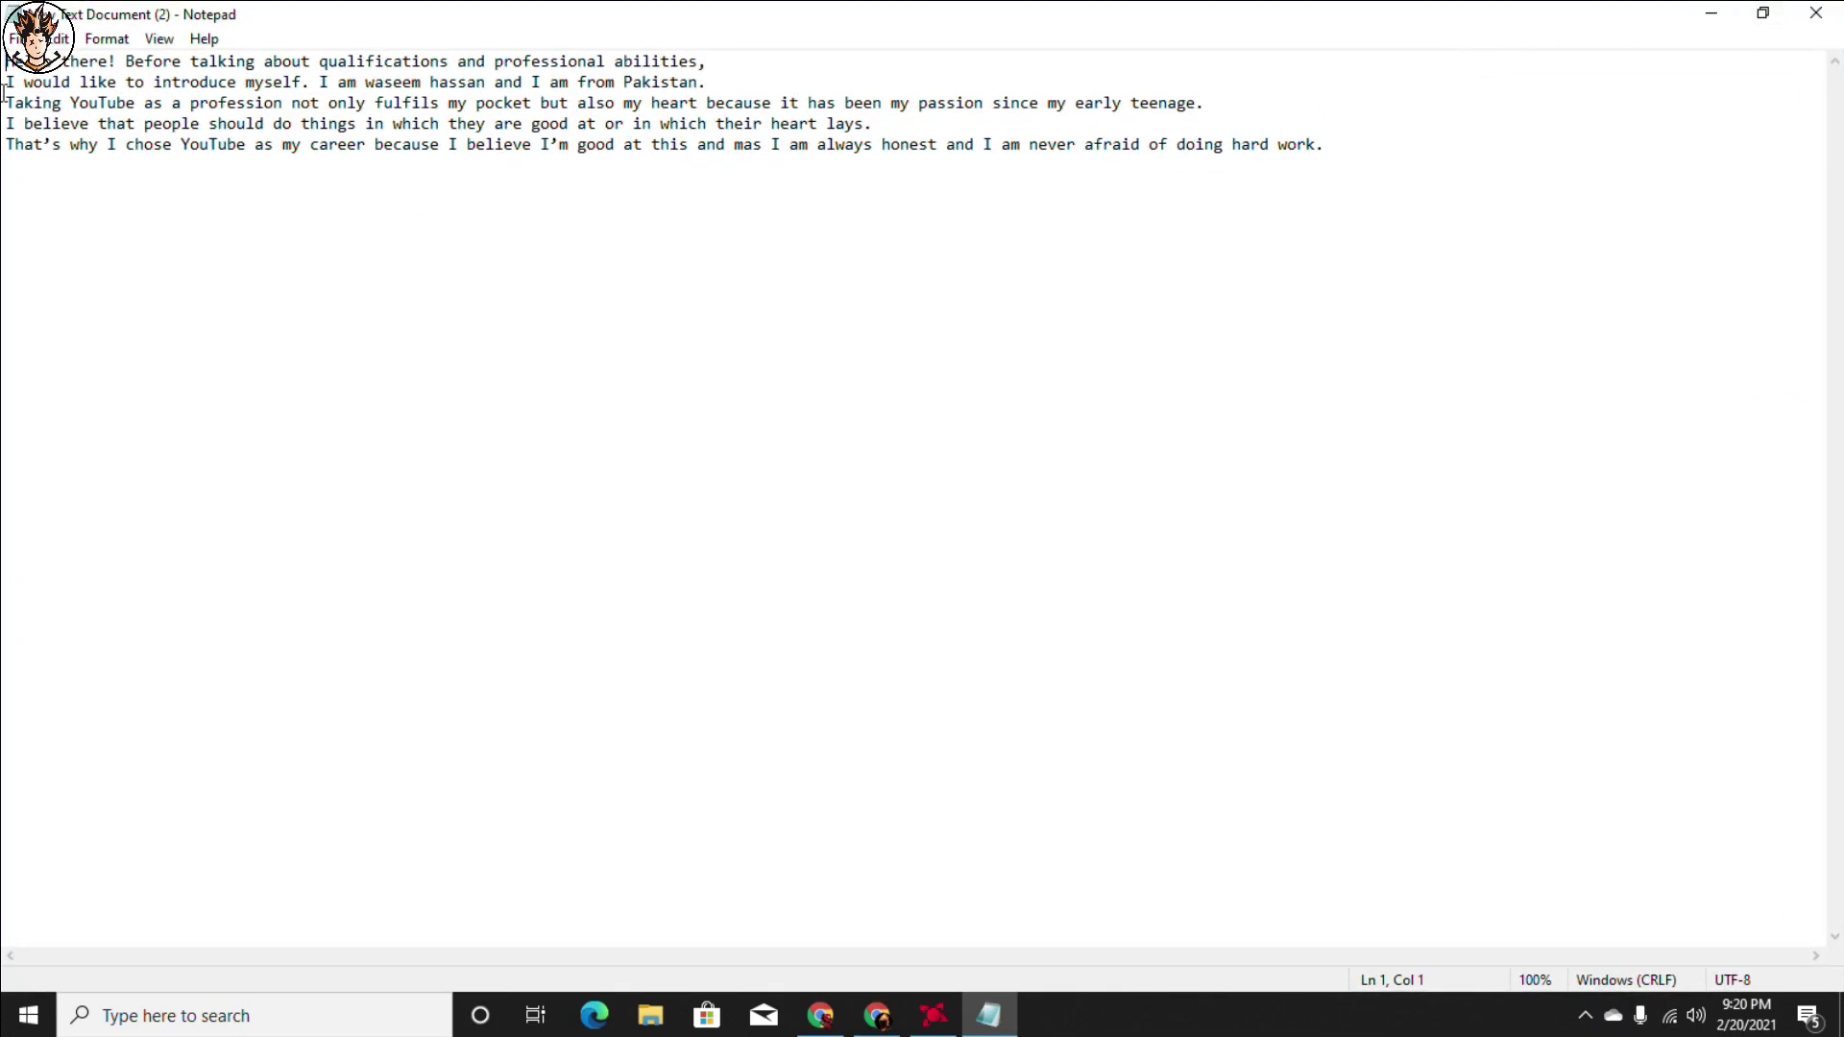
{"action": "left_click_drag", "start_coordinate": [4, 63], "coordinate": [1343, 146]}
{"action": "right_click", "coordinate": [709, 144]}
{"action": "left_click", "coordinate": [708, 215]}
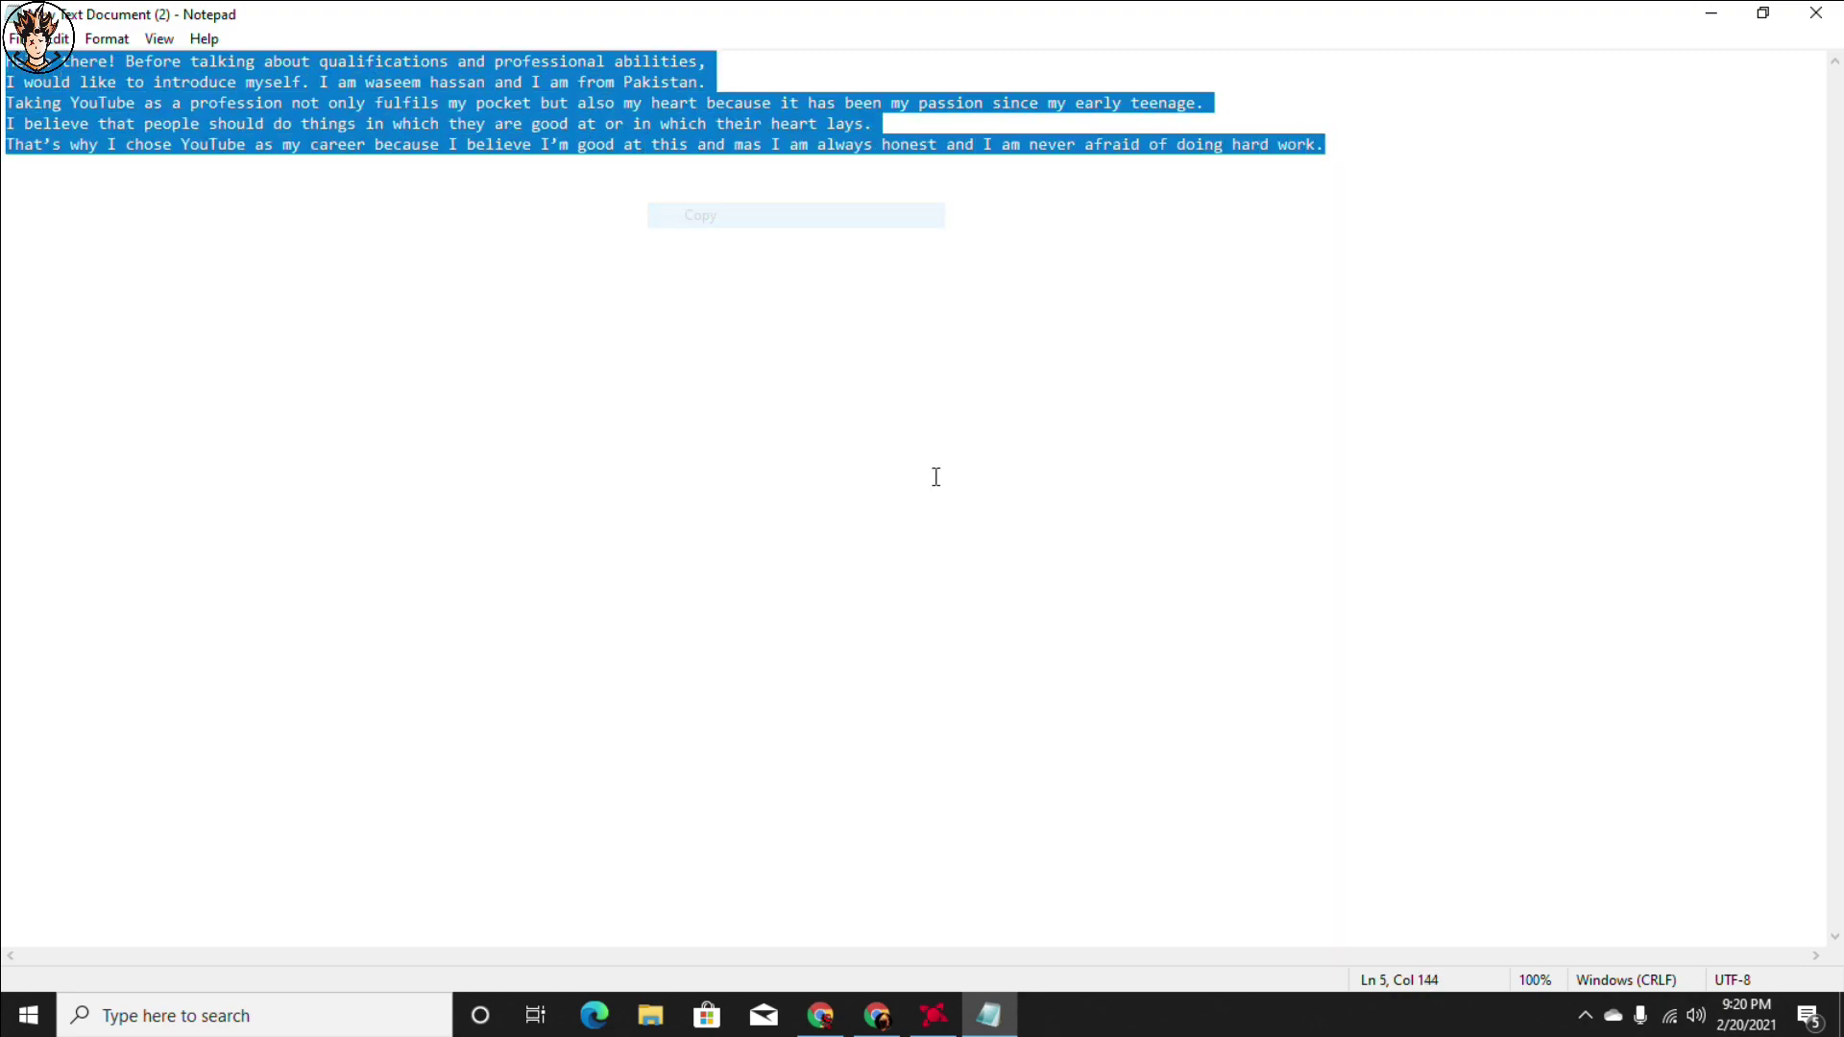
{"action": "left_click", "coordinate": [820, 1015]}
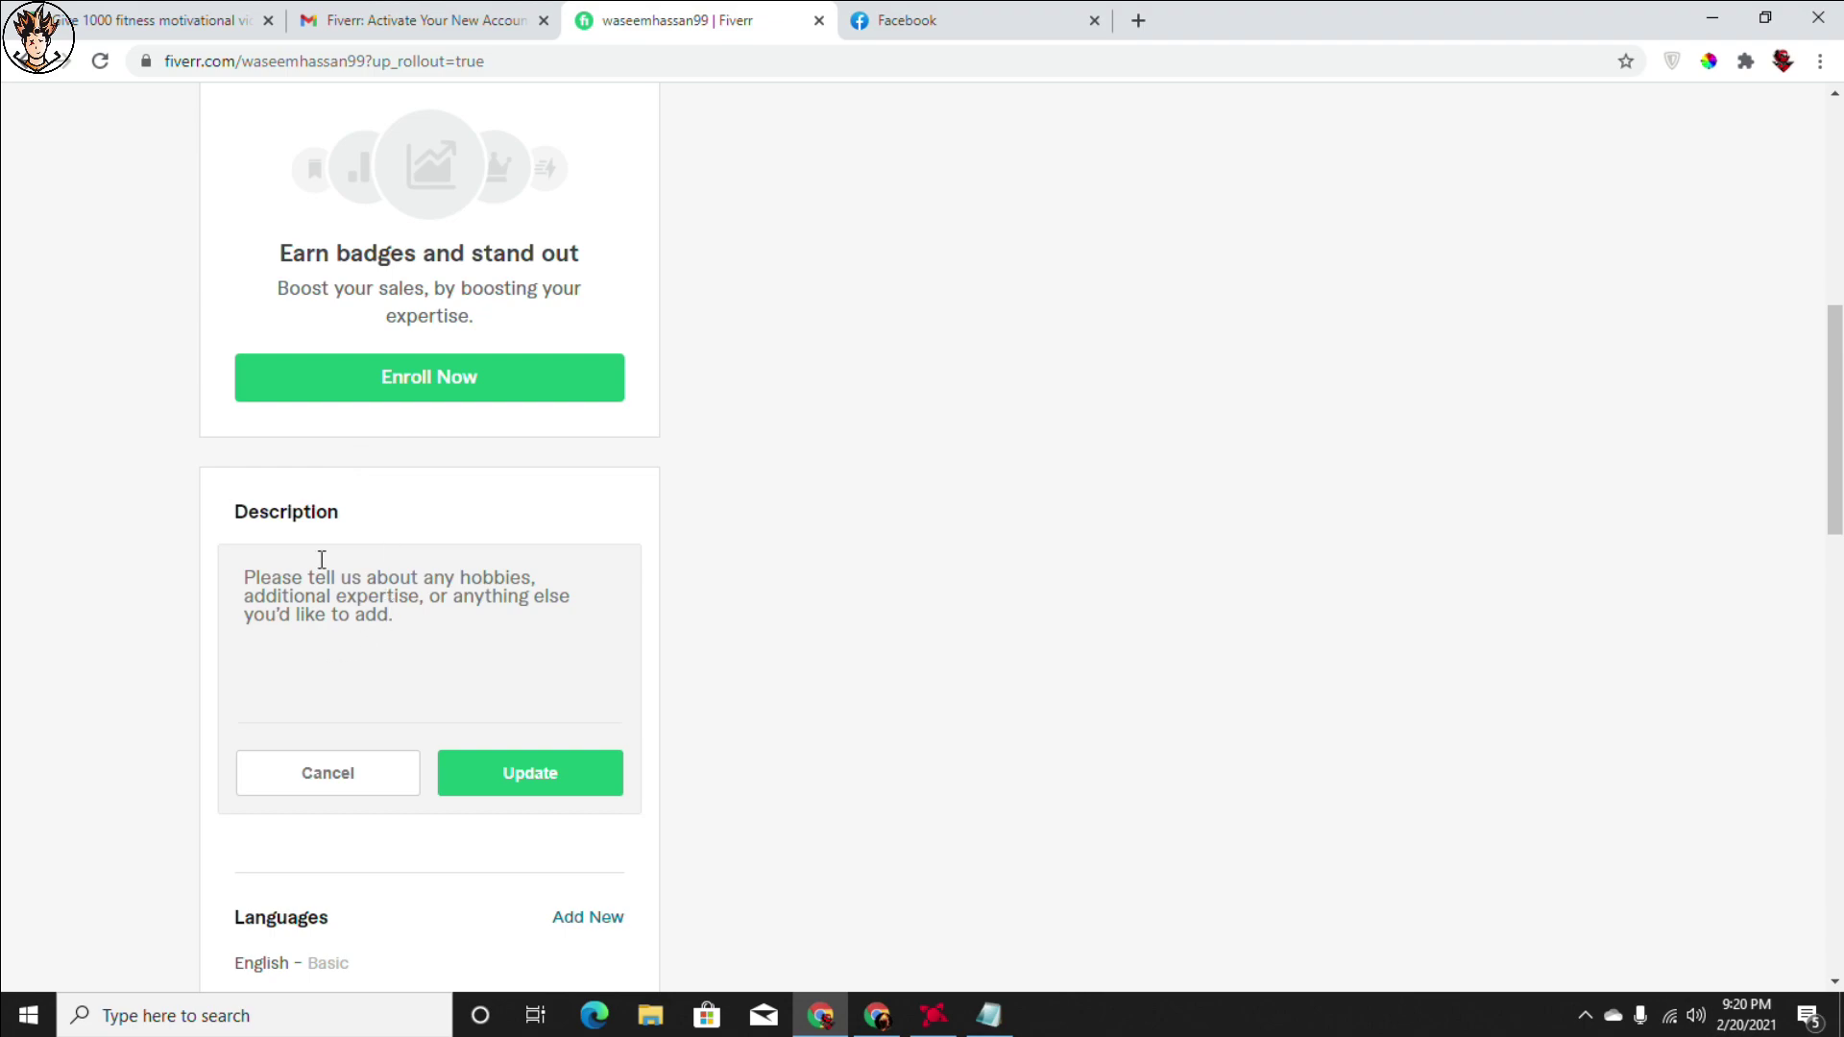
Step: Paste the self-introduction into the Description box and save it with Update
{"action": "scroll", "coordinate": [405, 310], "scroll_direction": "up", "scroll_amount": 4}
{"action": "scroll", "coordinate": [405, 310], "scroll_direction": "down", "scroll_amount": 8}
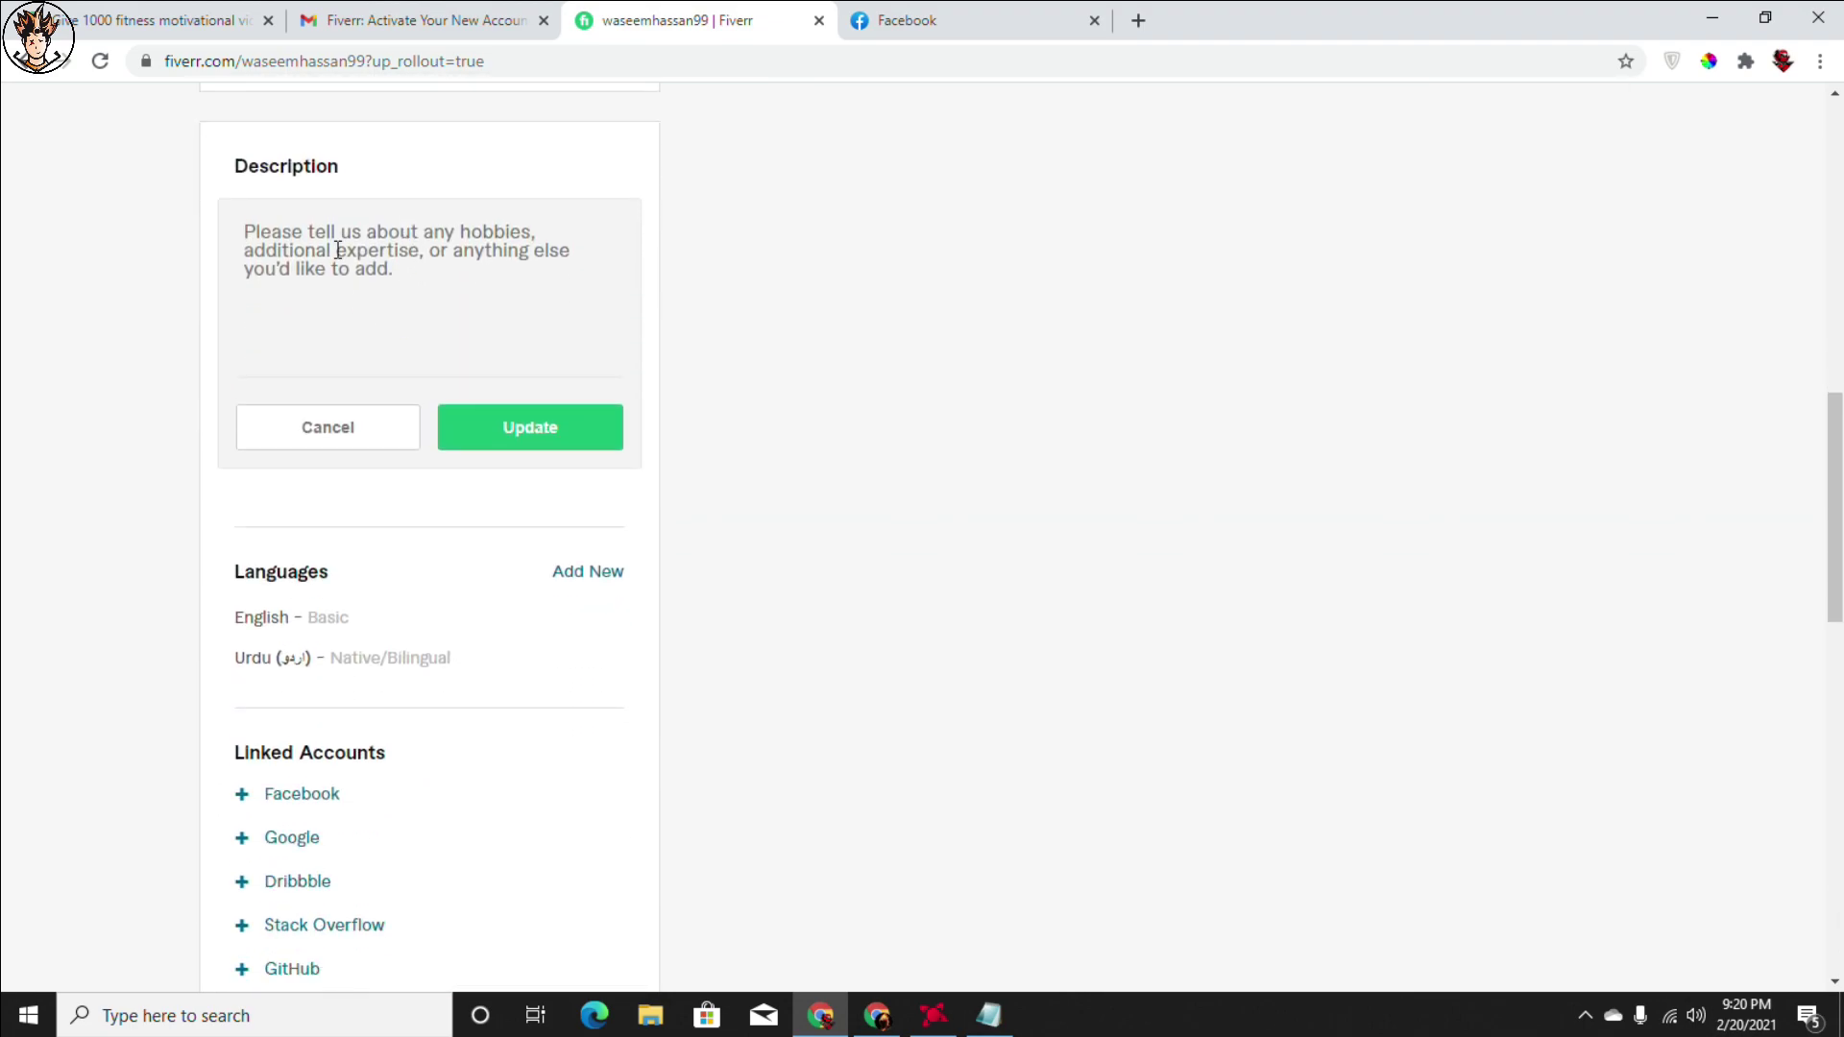
{"action": "key", "text": "ctrl+v"}
{"action": "scroll", "coordinate": [523, 316], "scroll_direction": "up", "scroll_amount": 5}
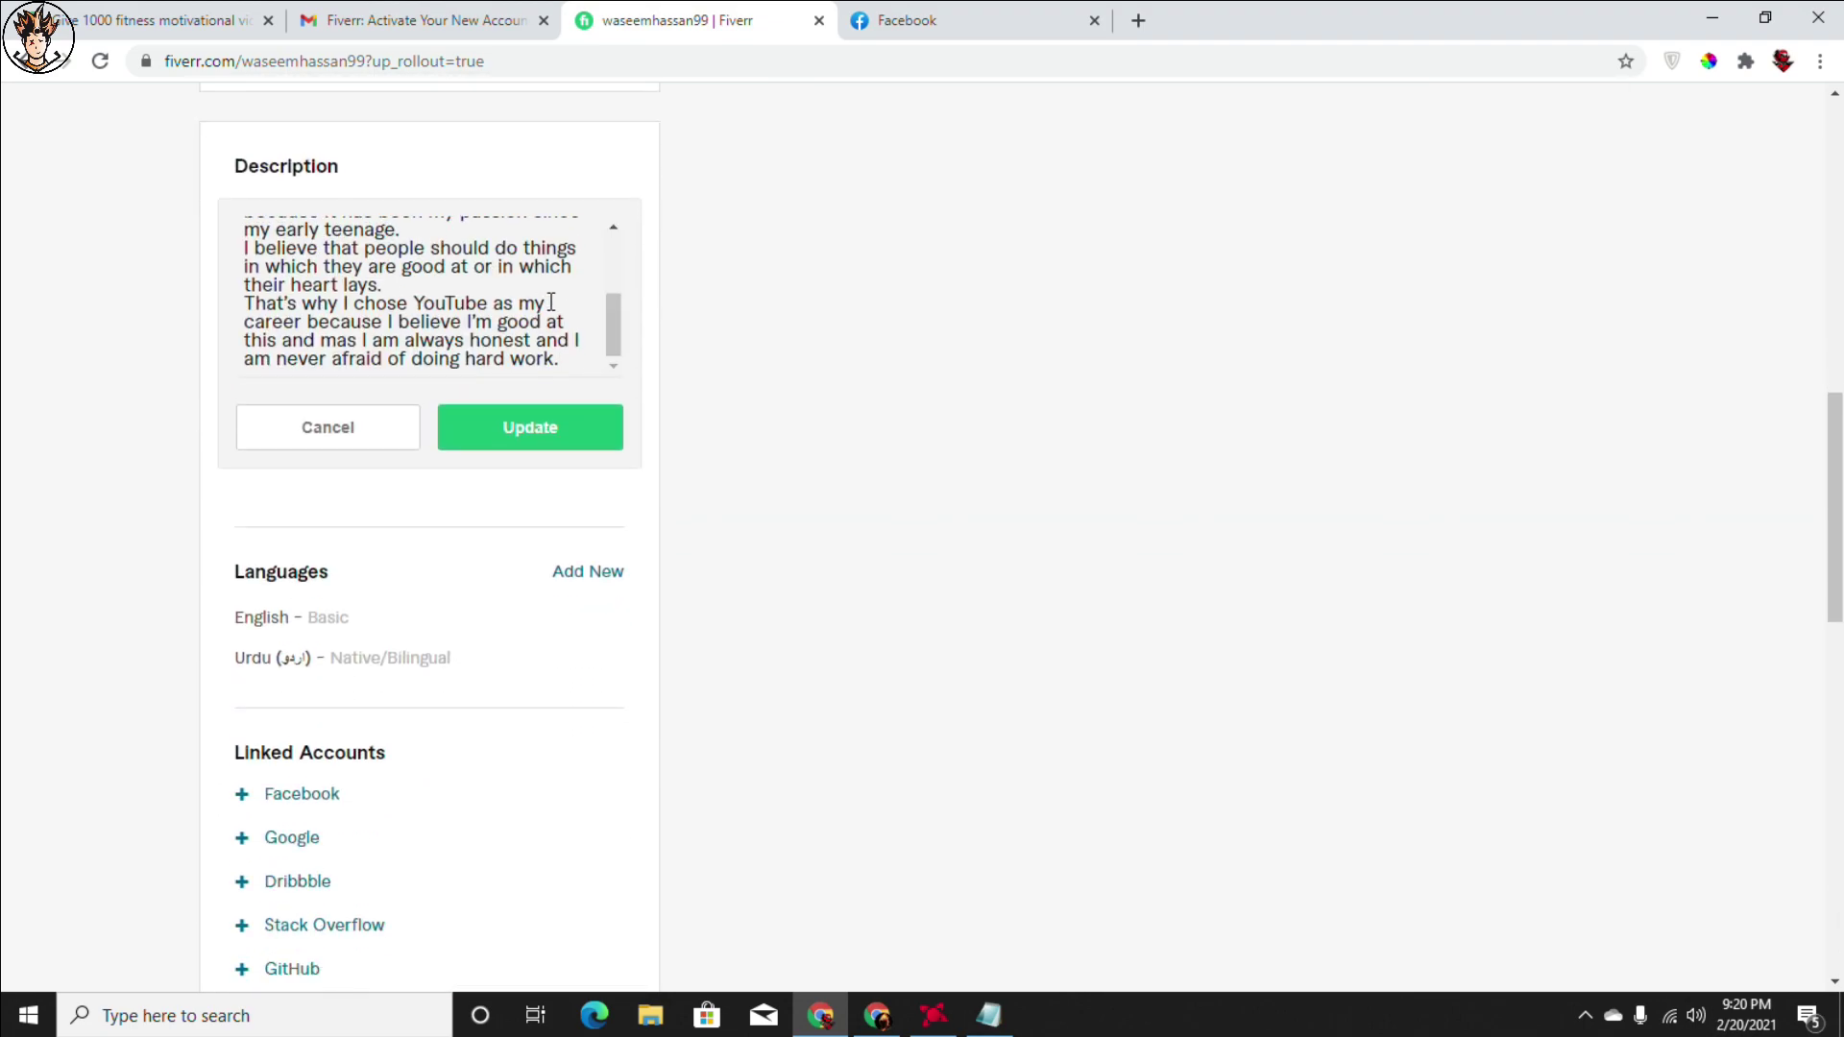
{"action": "scroll", "coordinate": [523, 316], "scroll_direction": "down", "scroll_amount": 2}
{"action": "scroll", "coordinate": [523, 316], "scroll_direction": "up", "scroll_amount": 2}
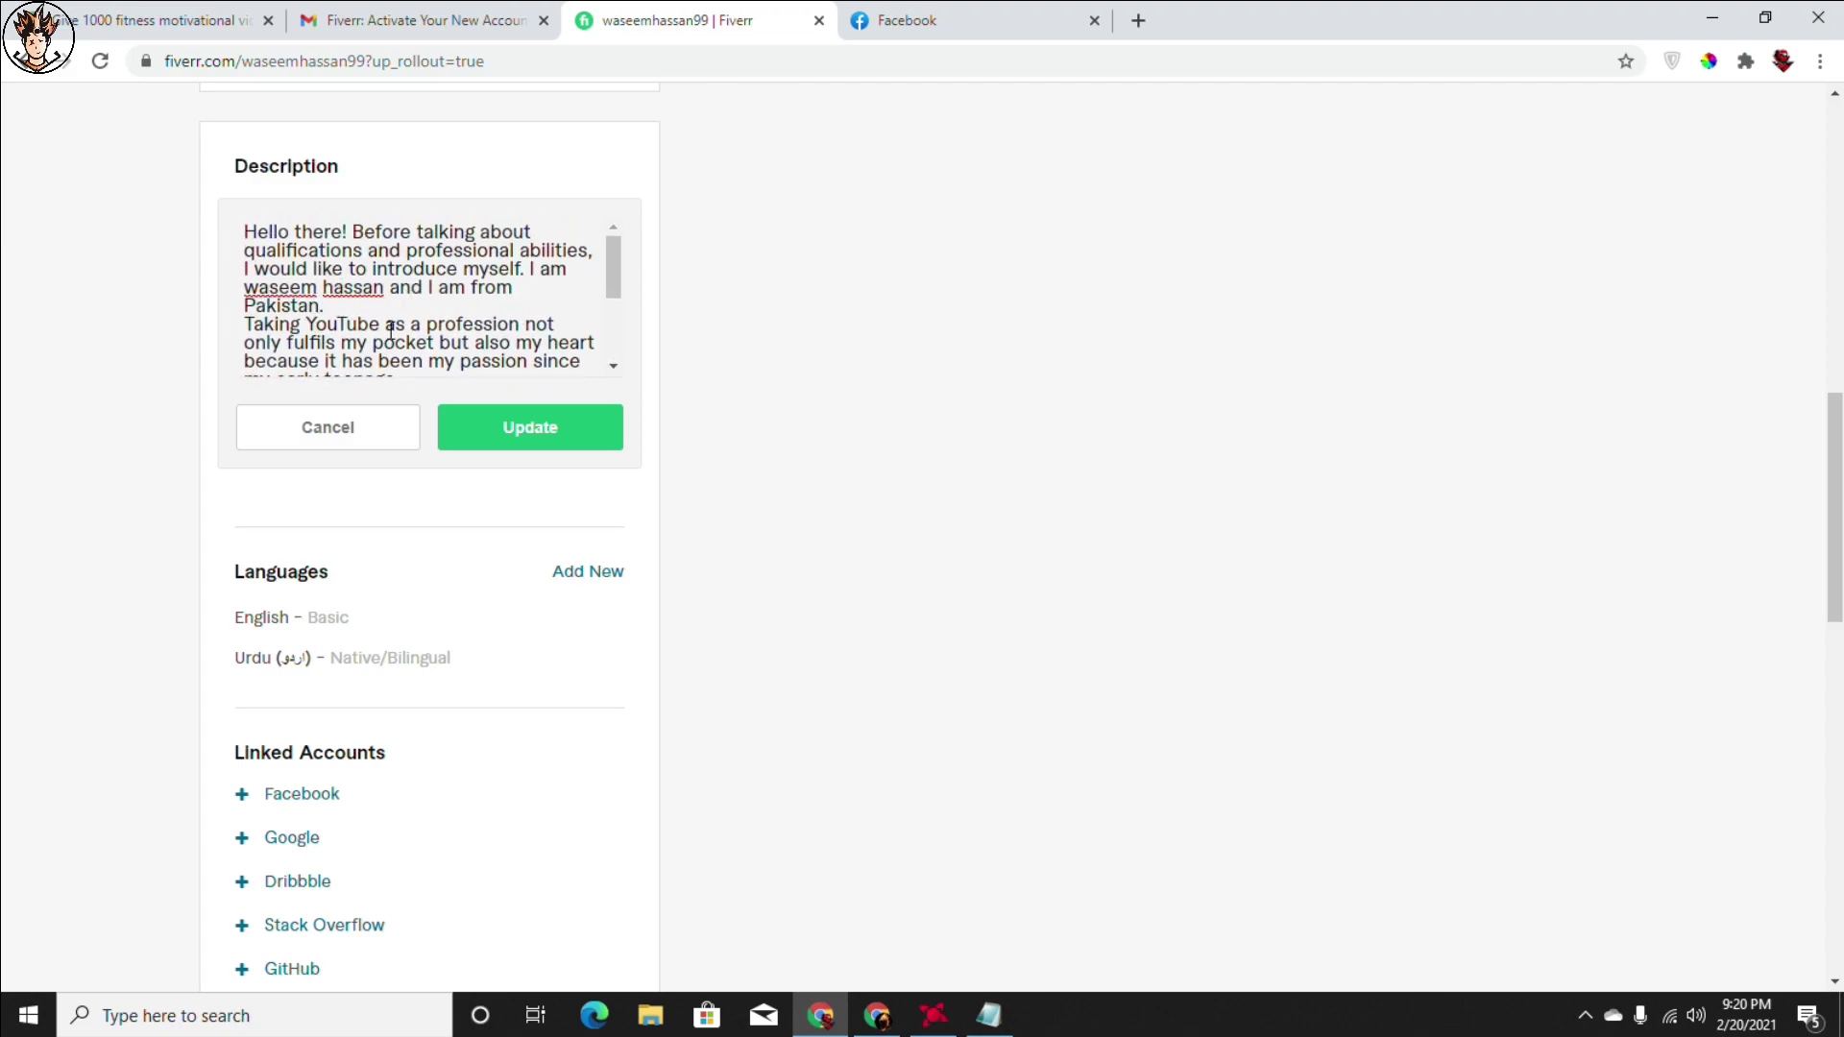
{"action": "scroll", "coordinate": [419, 289], "scroll_direction": "down", "scroll_amount": 2}
{"action": "scroll", "coordinate": [420, 293], "scroll_direction": "up", "scroll_amount": 2}
{"action": "scroll", "coordinate": [355, 318], "scroll_direction": "down", "scroll_amount": 2}
{"action": "scroll", "coordinate": [434, 298], "scroll_direction": "down", "scroll_amount": 1}
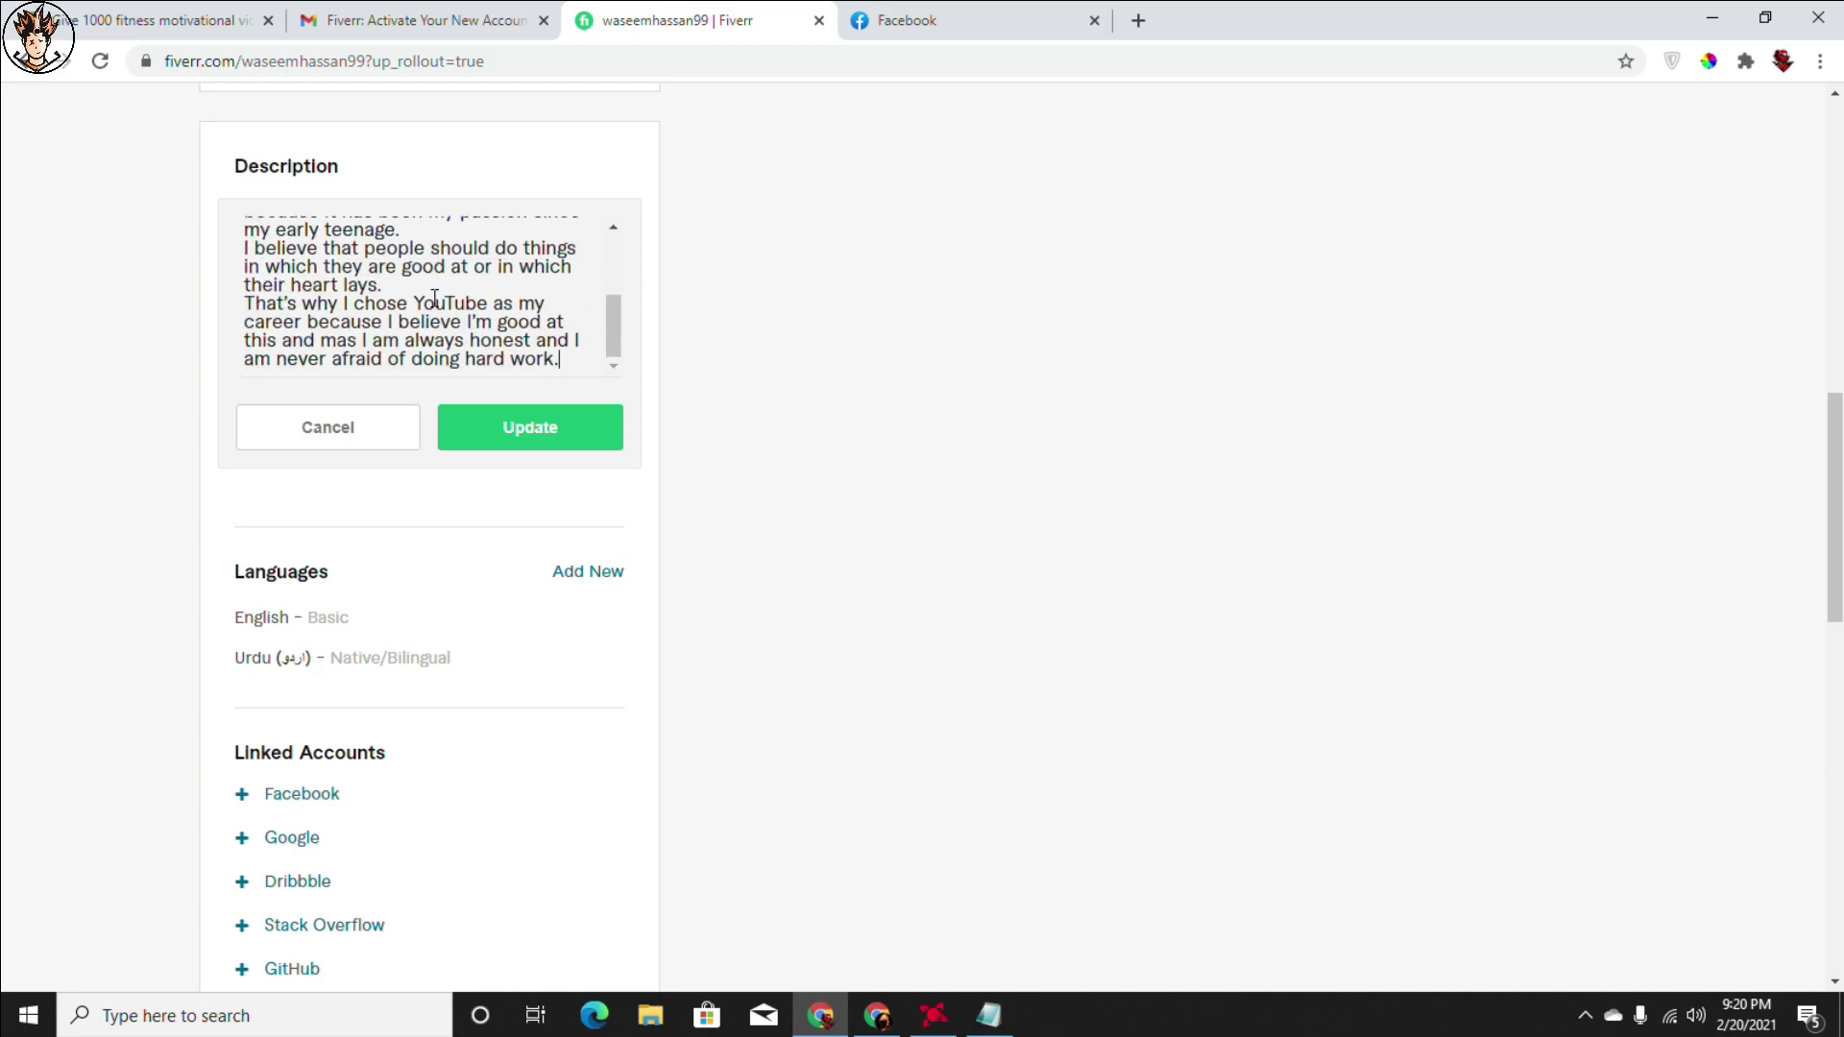
{"action": "scroll", "coordinate": [434, 298], "scroll_direction": "up", "scroll_amount": 4}
{"action": "scroll", "coordinate": [434, 310], "scroll_direction": "up", "scroll_amount": 4}
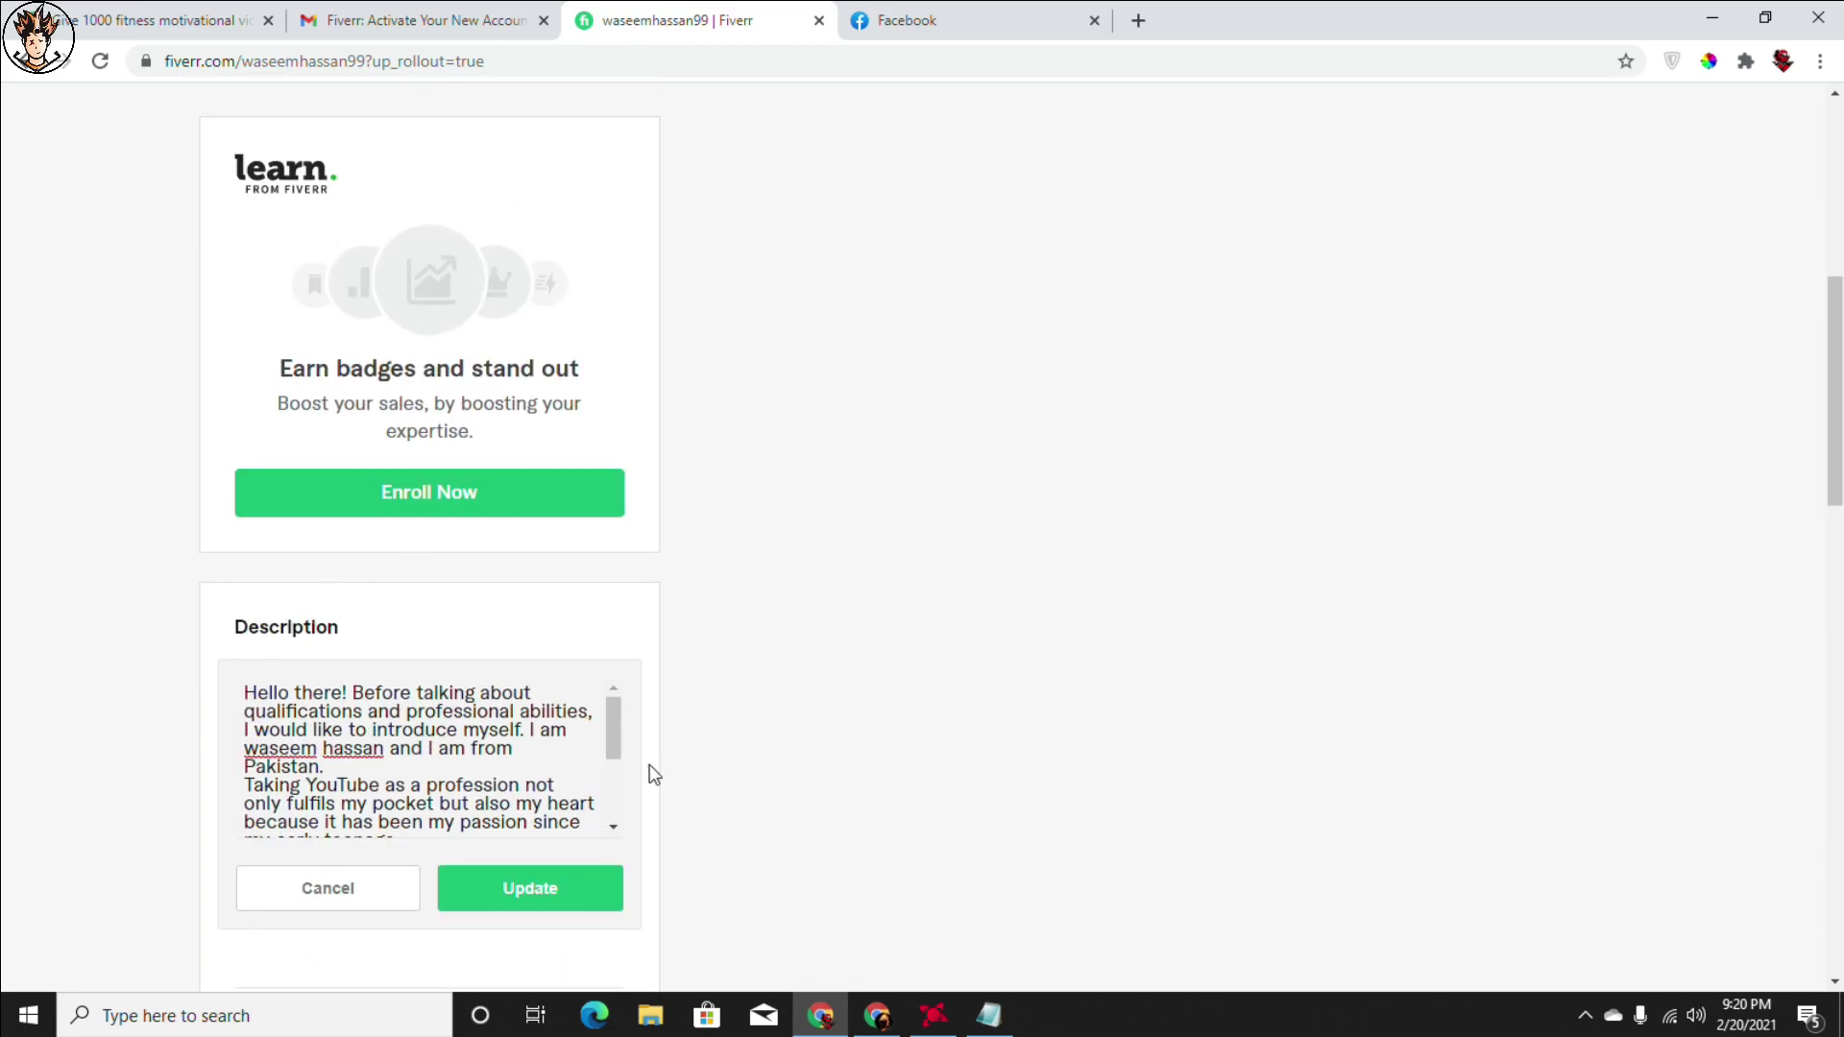
{"action": "left_click", "coordinate": [518, 903]}
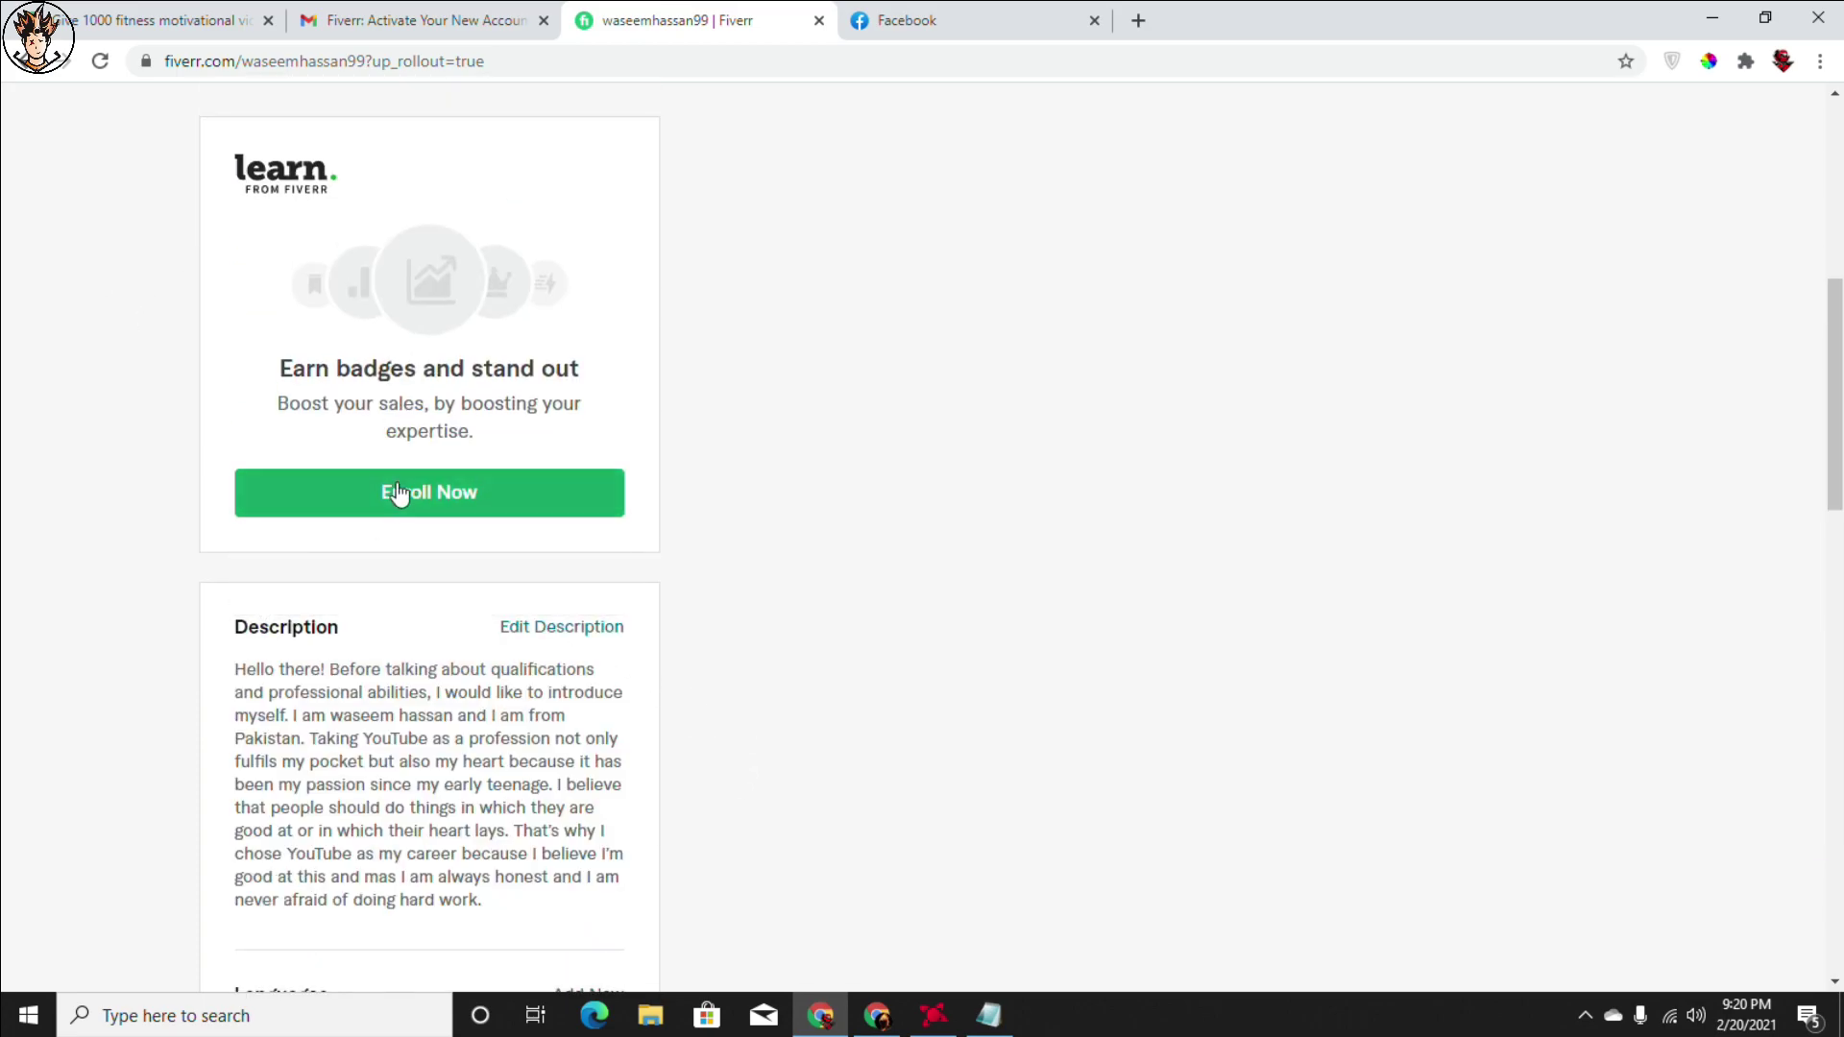
Step: Open the English language entry for editing and show its proficiency levels
{"action": "scroll", "coordinate": [411, 346], "scroll_direction": "up", "scroll_amount": 3}
{"action": "scroll", "coordinate": [411, 346], "scroll_direction": "down", "scroll_amount": 3}
{"action": "scroll", "coordinate": [485, 317], "scroll_direction": "up", "scroll_amount": 3}
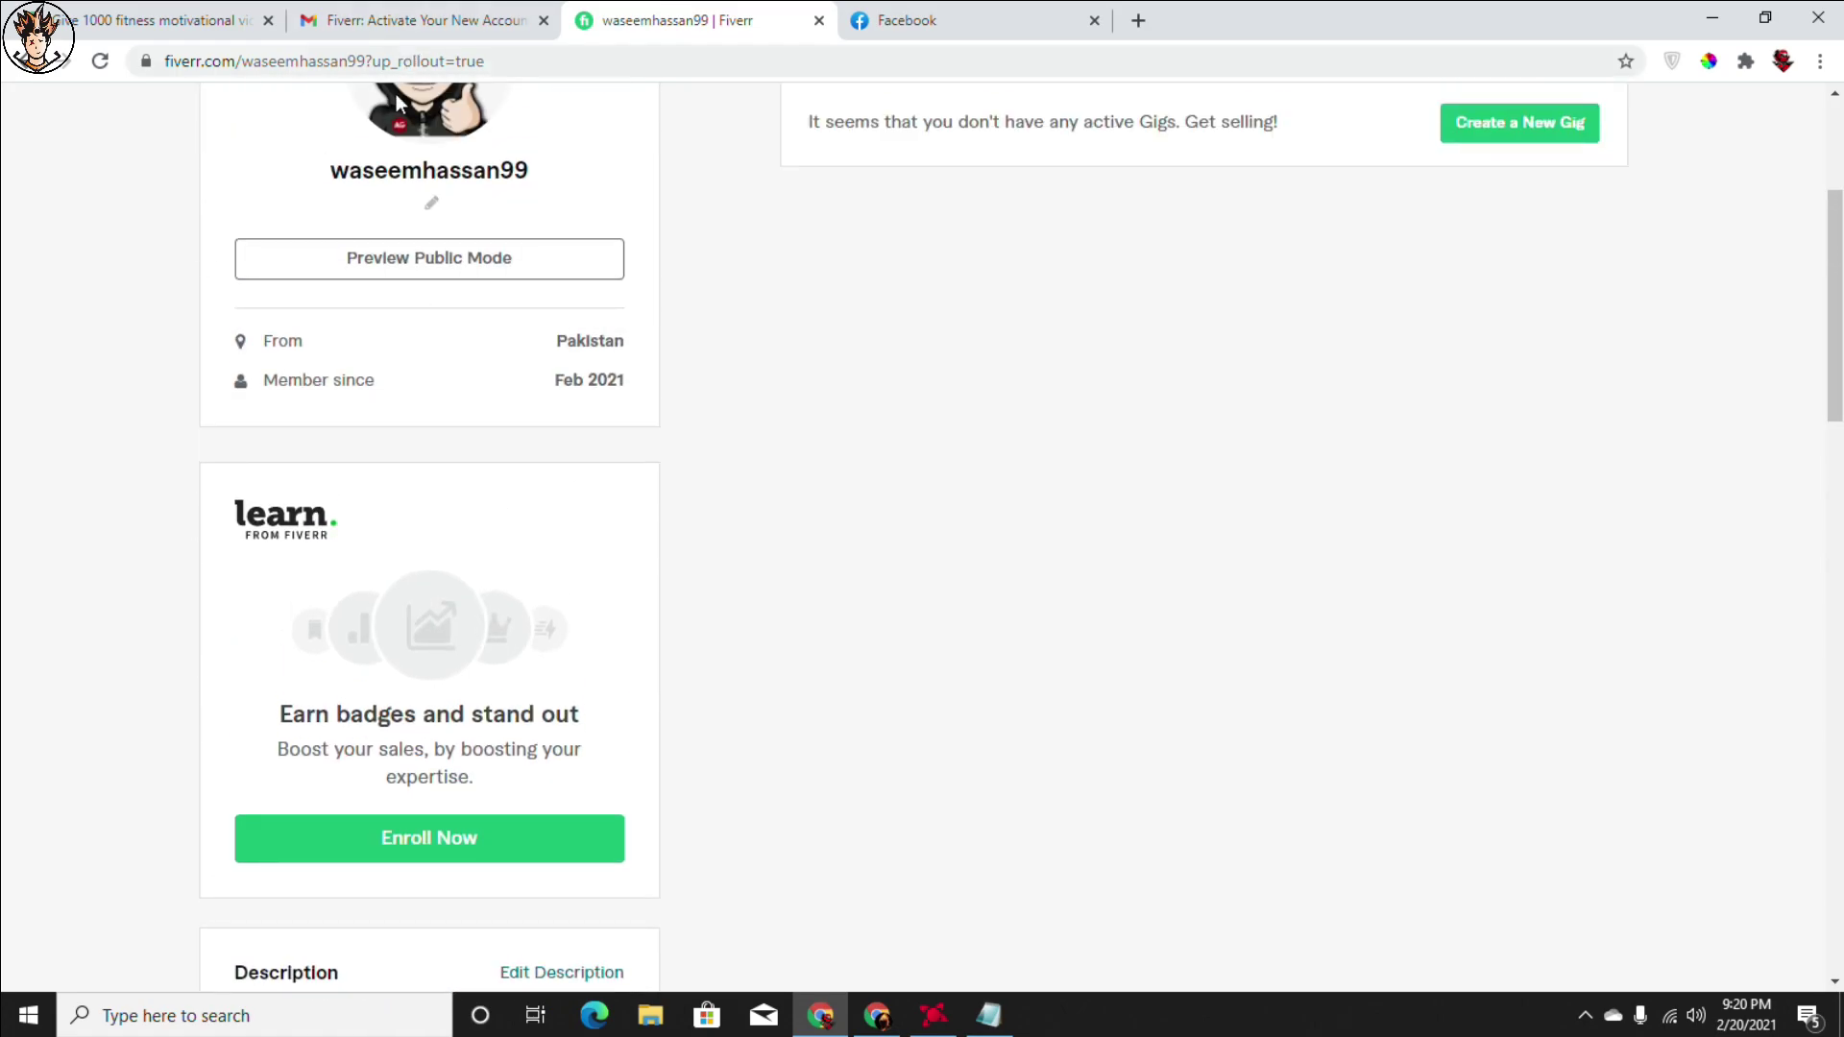
{"action": "scroll", "coordinate": [482, 311], "scroll_direction": "down", "scroll_amount": 4}
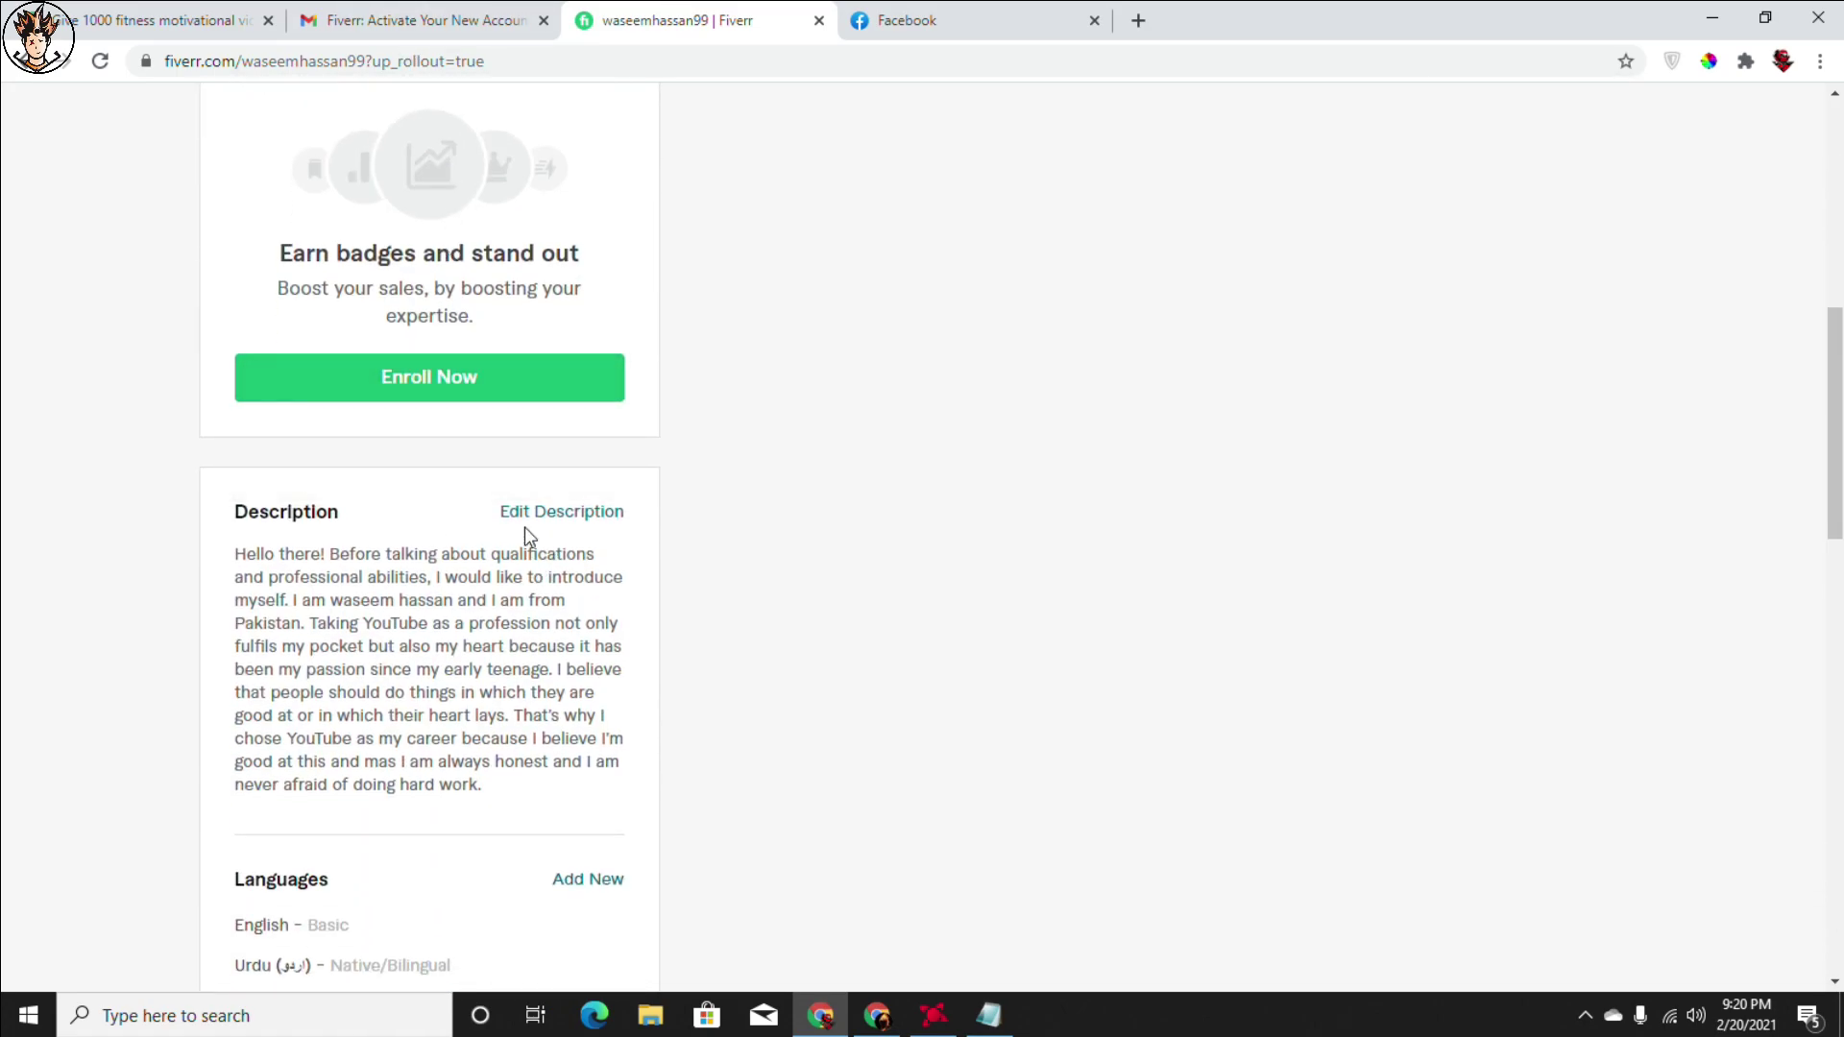
{"action": "scroll", "coordinate": [355, 474], "scroll_direction": "down", "scroll_amount": 4}
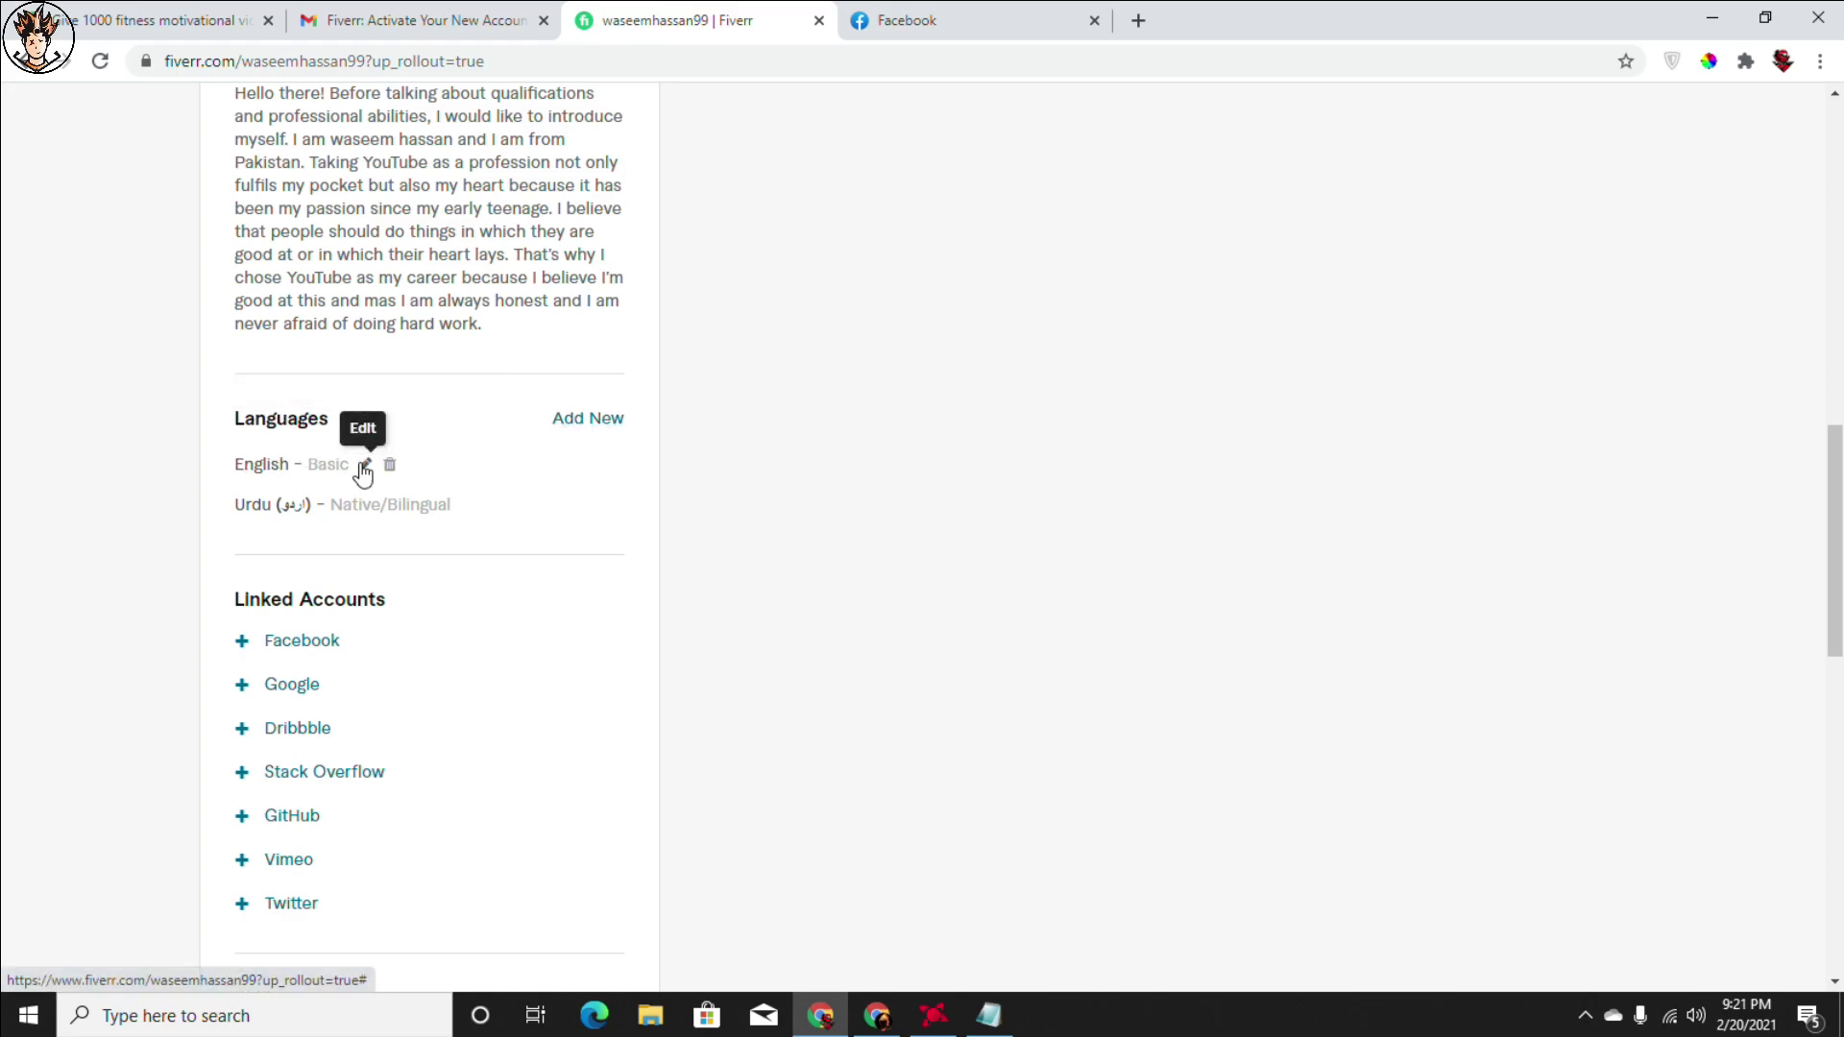
{"action": "left_click", "coordinate": [365, 466]}
{"action": "left_click", "coordinate": [320, 547]}
Step: Change English proficiency to Fluent and save it
{"action": "left_click", "coordinate": [319, 641]}
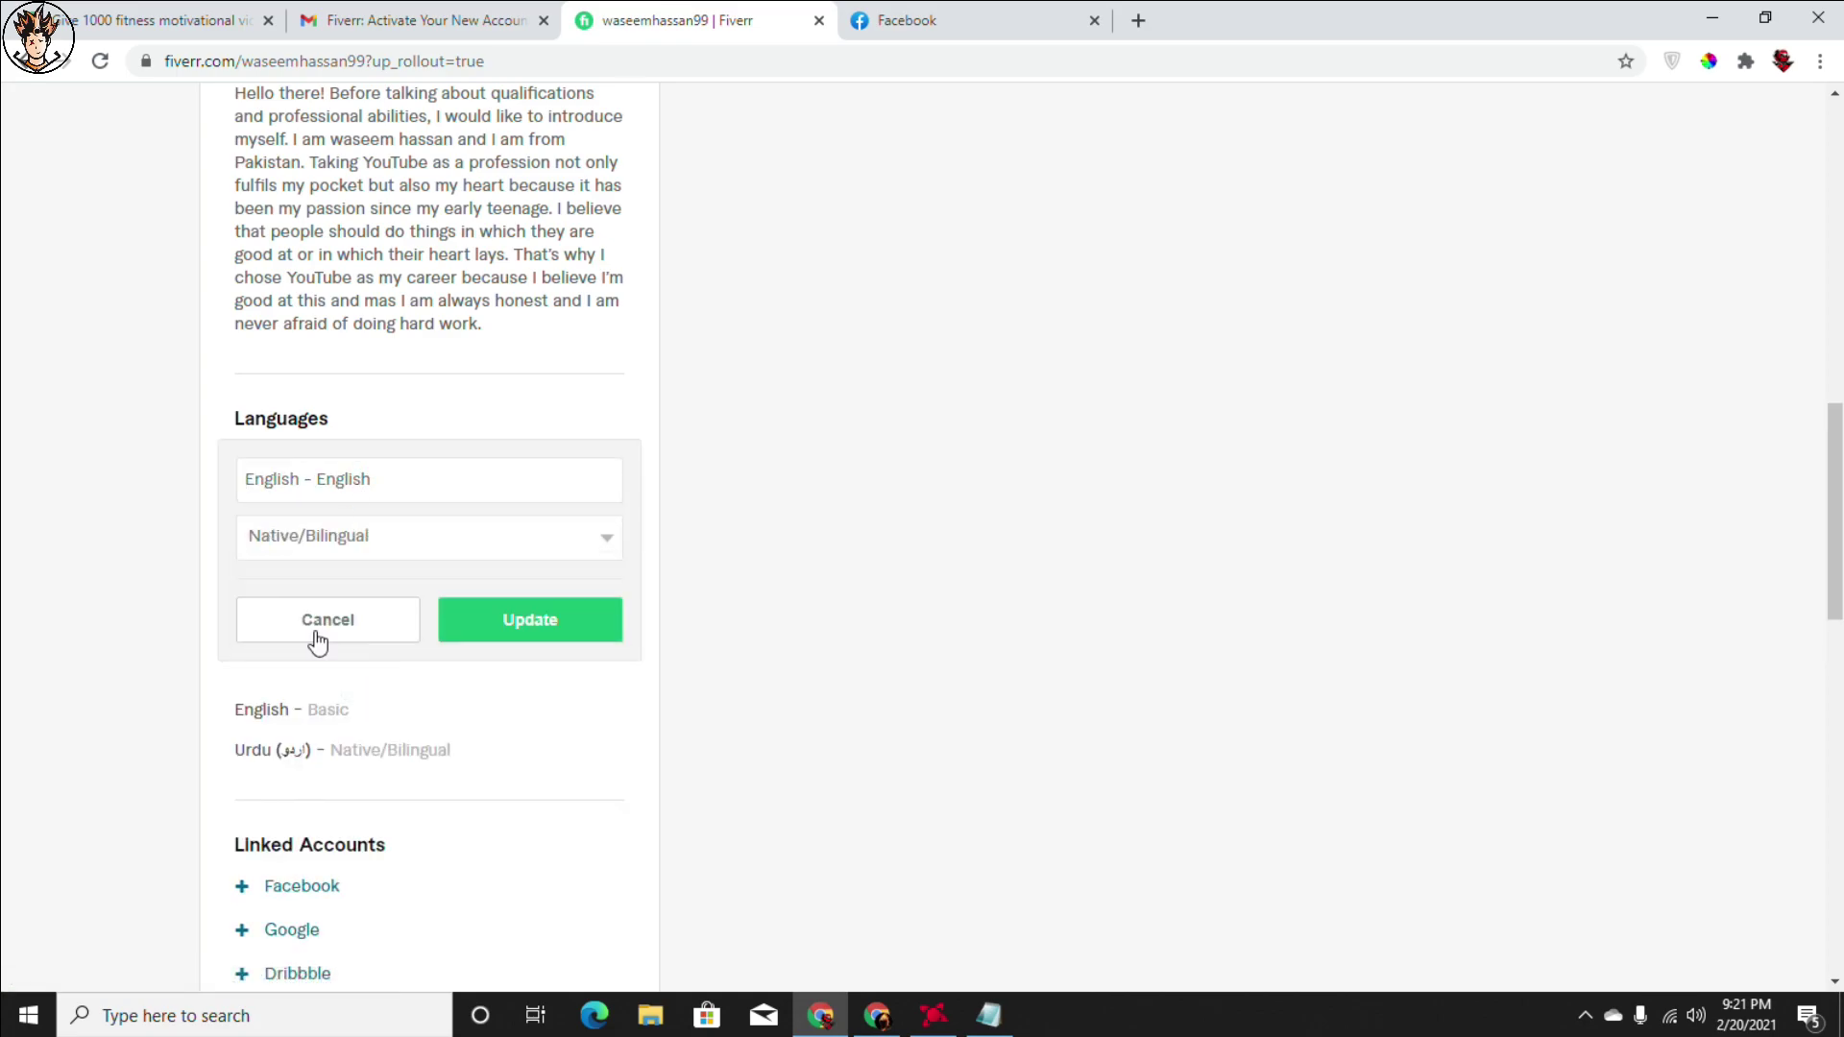
{"action": "left_click", "coordinate": [486, 541]}
{"action": "left_click", "coordinate": [309, 630]}
{"action": "left_click", "coordinate": [384, 535]}
{"action": "left_click", "coordinate": [255, 612]}
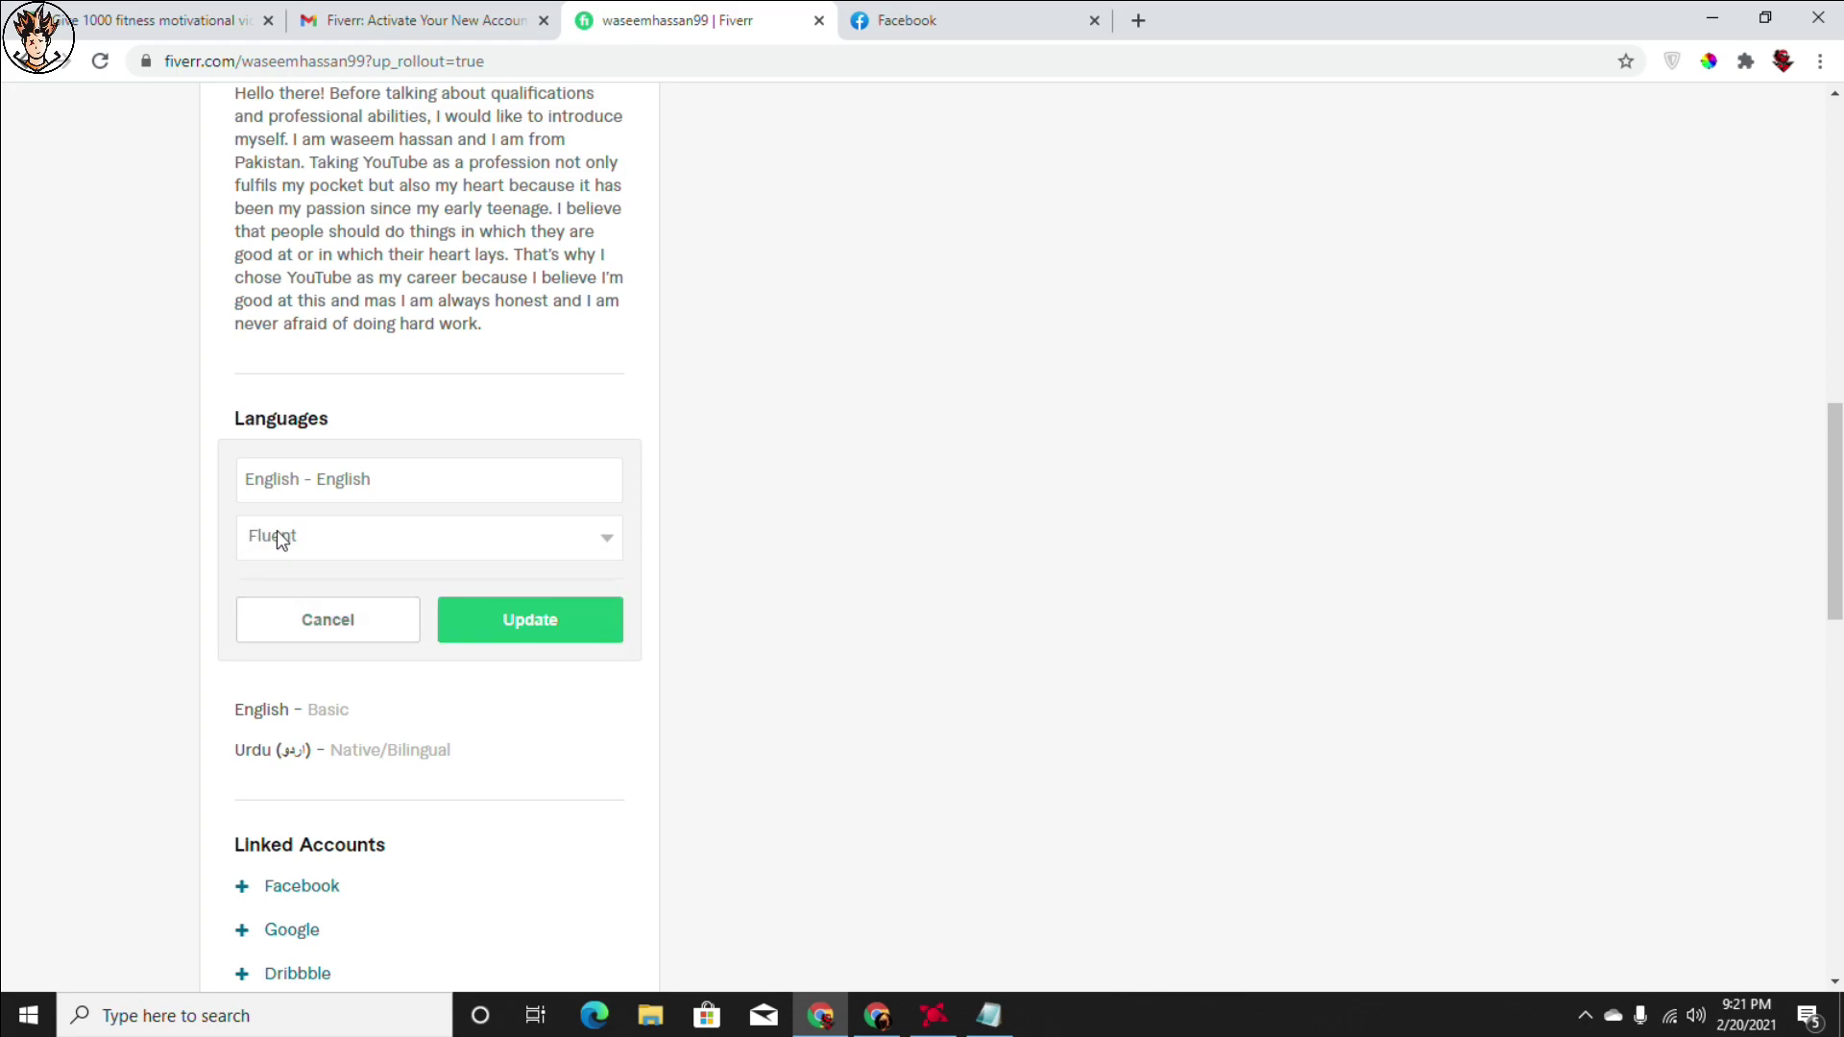
{"action": "left_click", "coordinate": [317, 537]}
{"action": "left_click", "coordinate": [327, 541]}
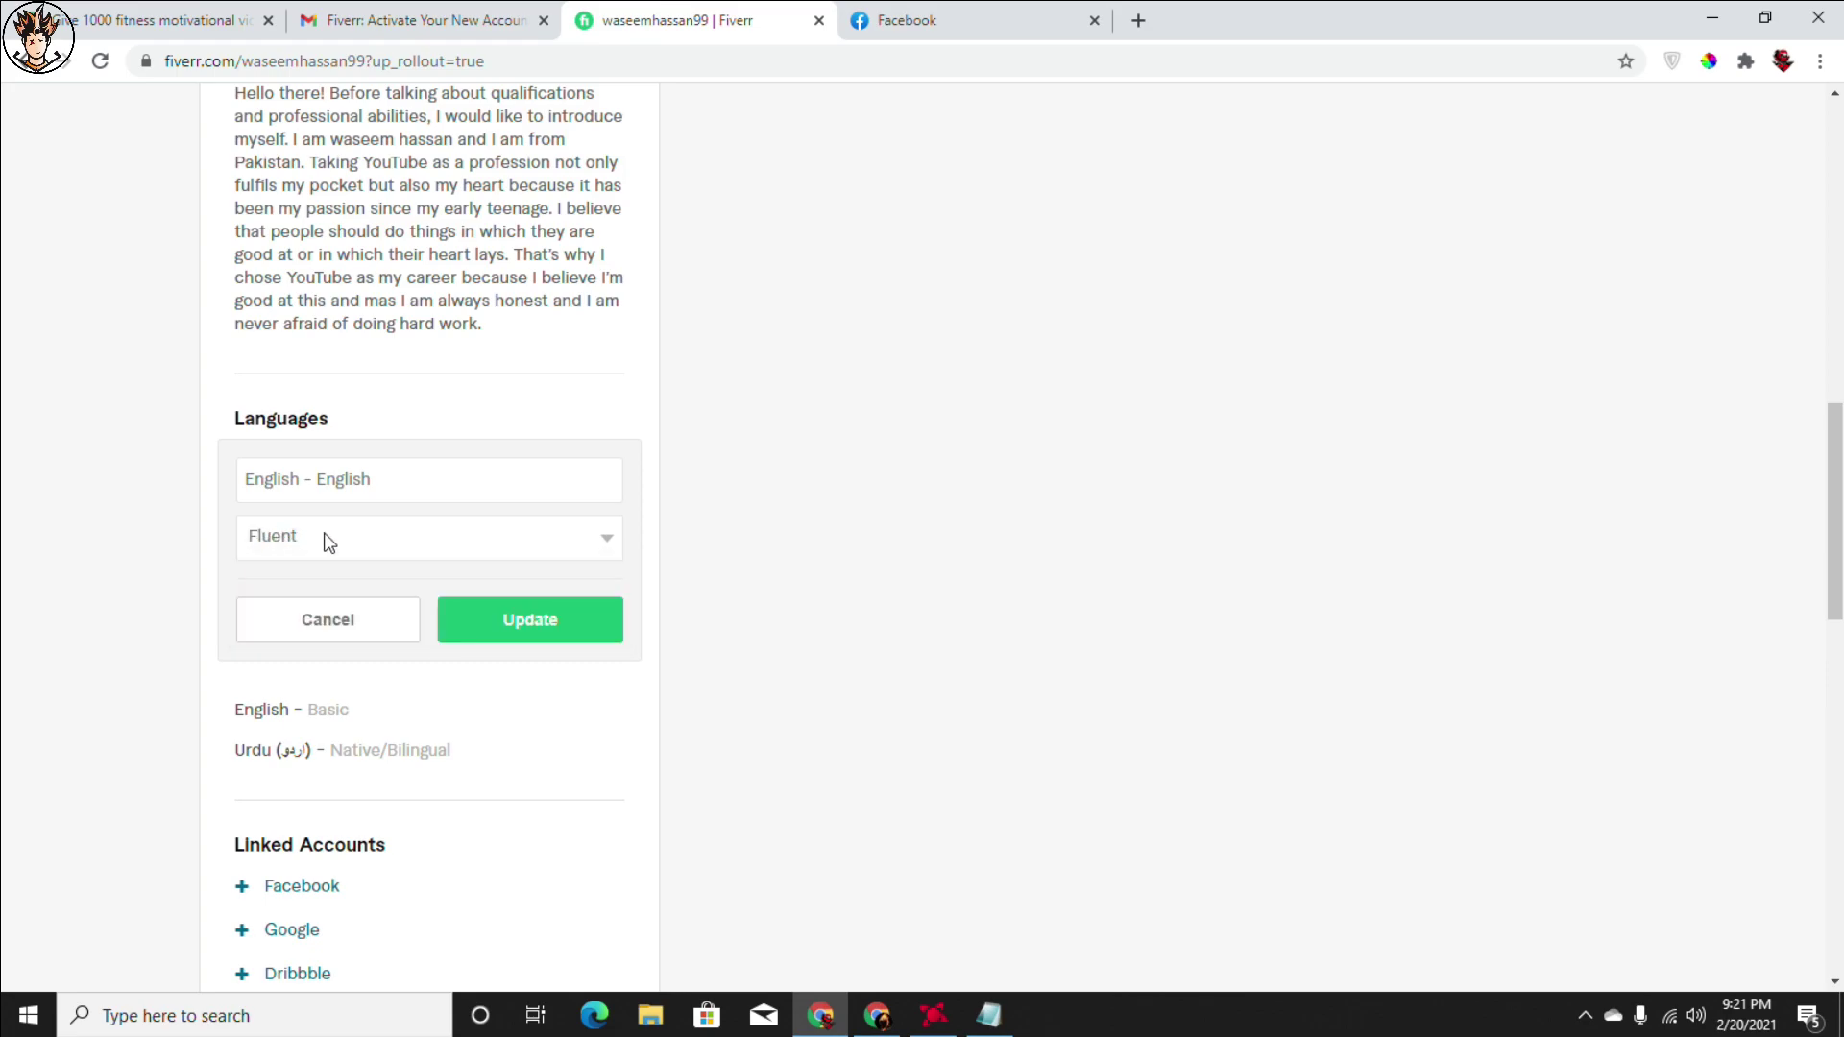
{"action": "left_click", "coordinate": [572, 637]}
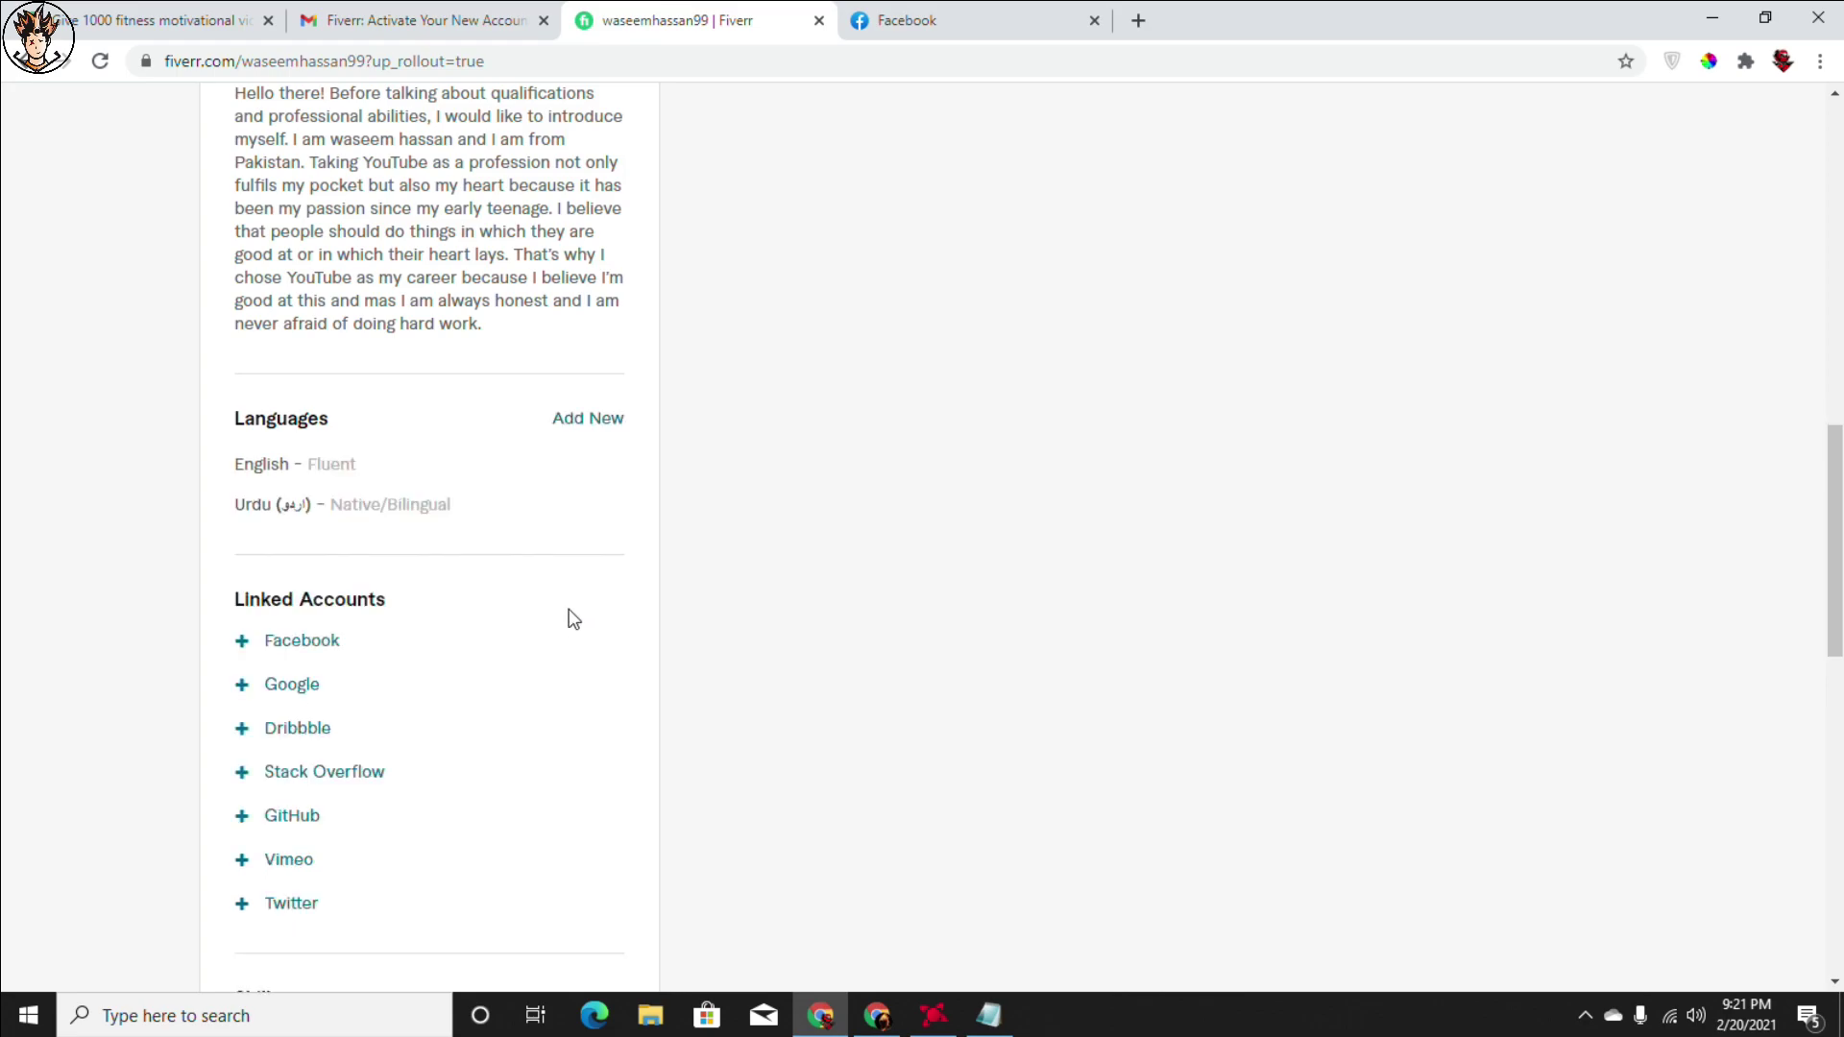
Step: Add Hindi - हिंदी as a language at Fluent level
{"action": "left_click", "coordinate": [567, 422]}
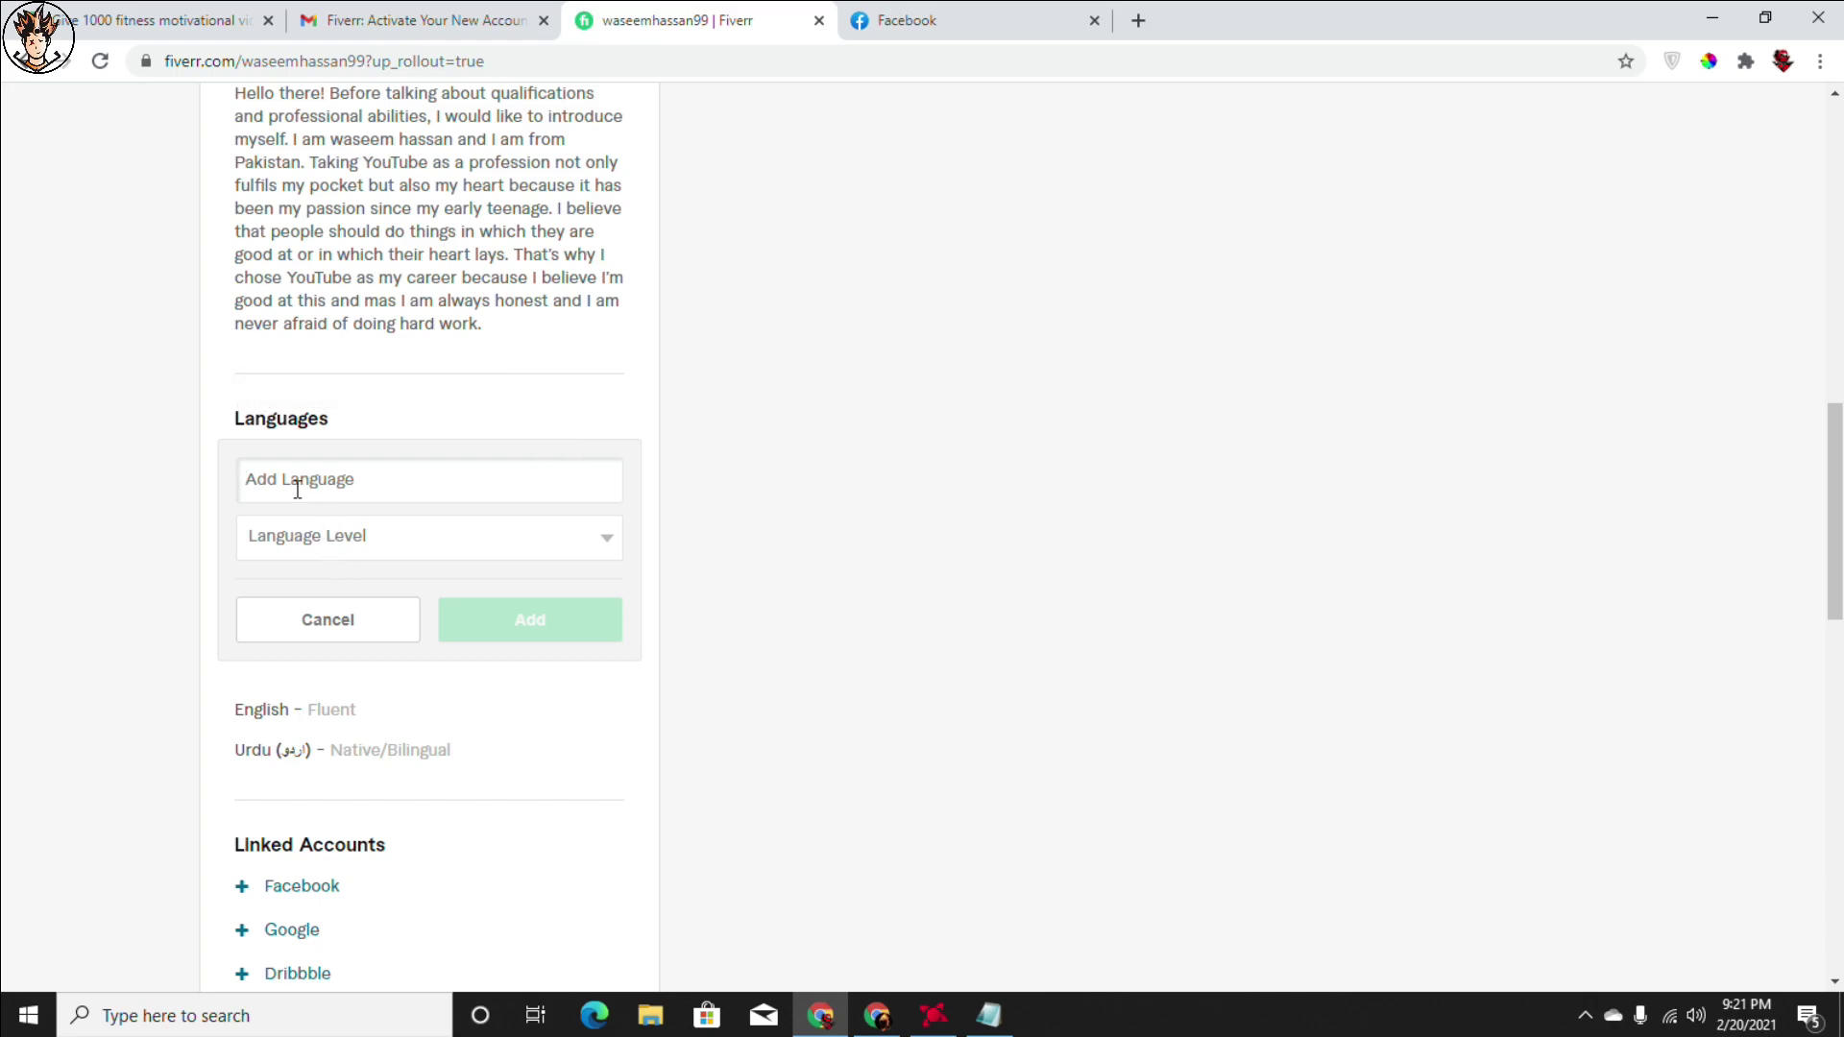
{"action": "type", "text": "Hindi"}
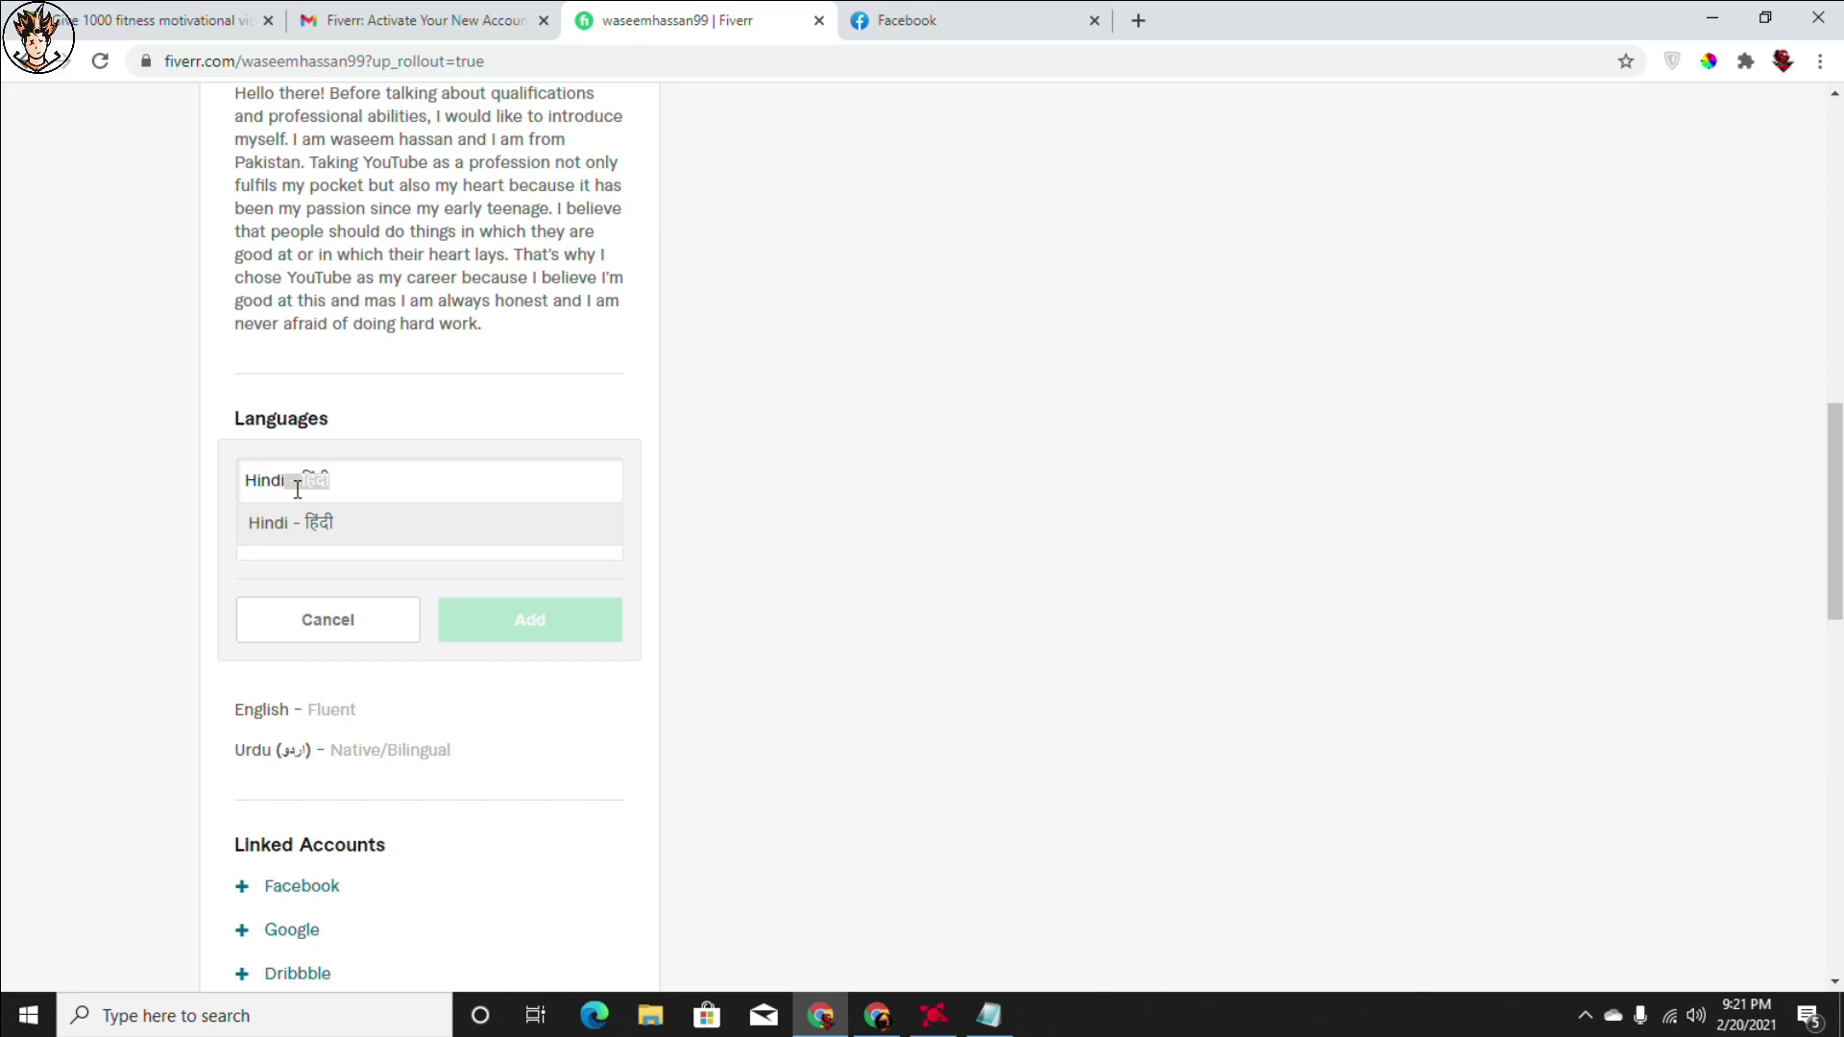
{"action": "left_click", "coordinate": [284, 523]}
{"action": "left_click", "coordinate": [323, 520]}
{"action": "left_click", "coordinate": [326, 607]}
{"action": "left_click", "coordinate": [529, 634]}
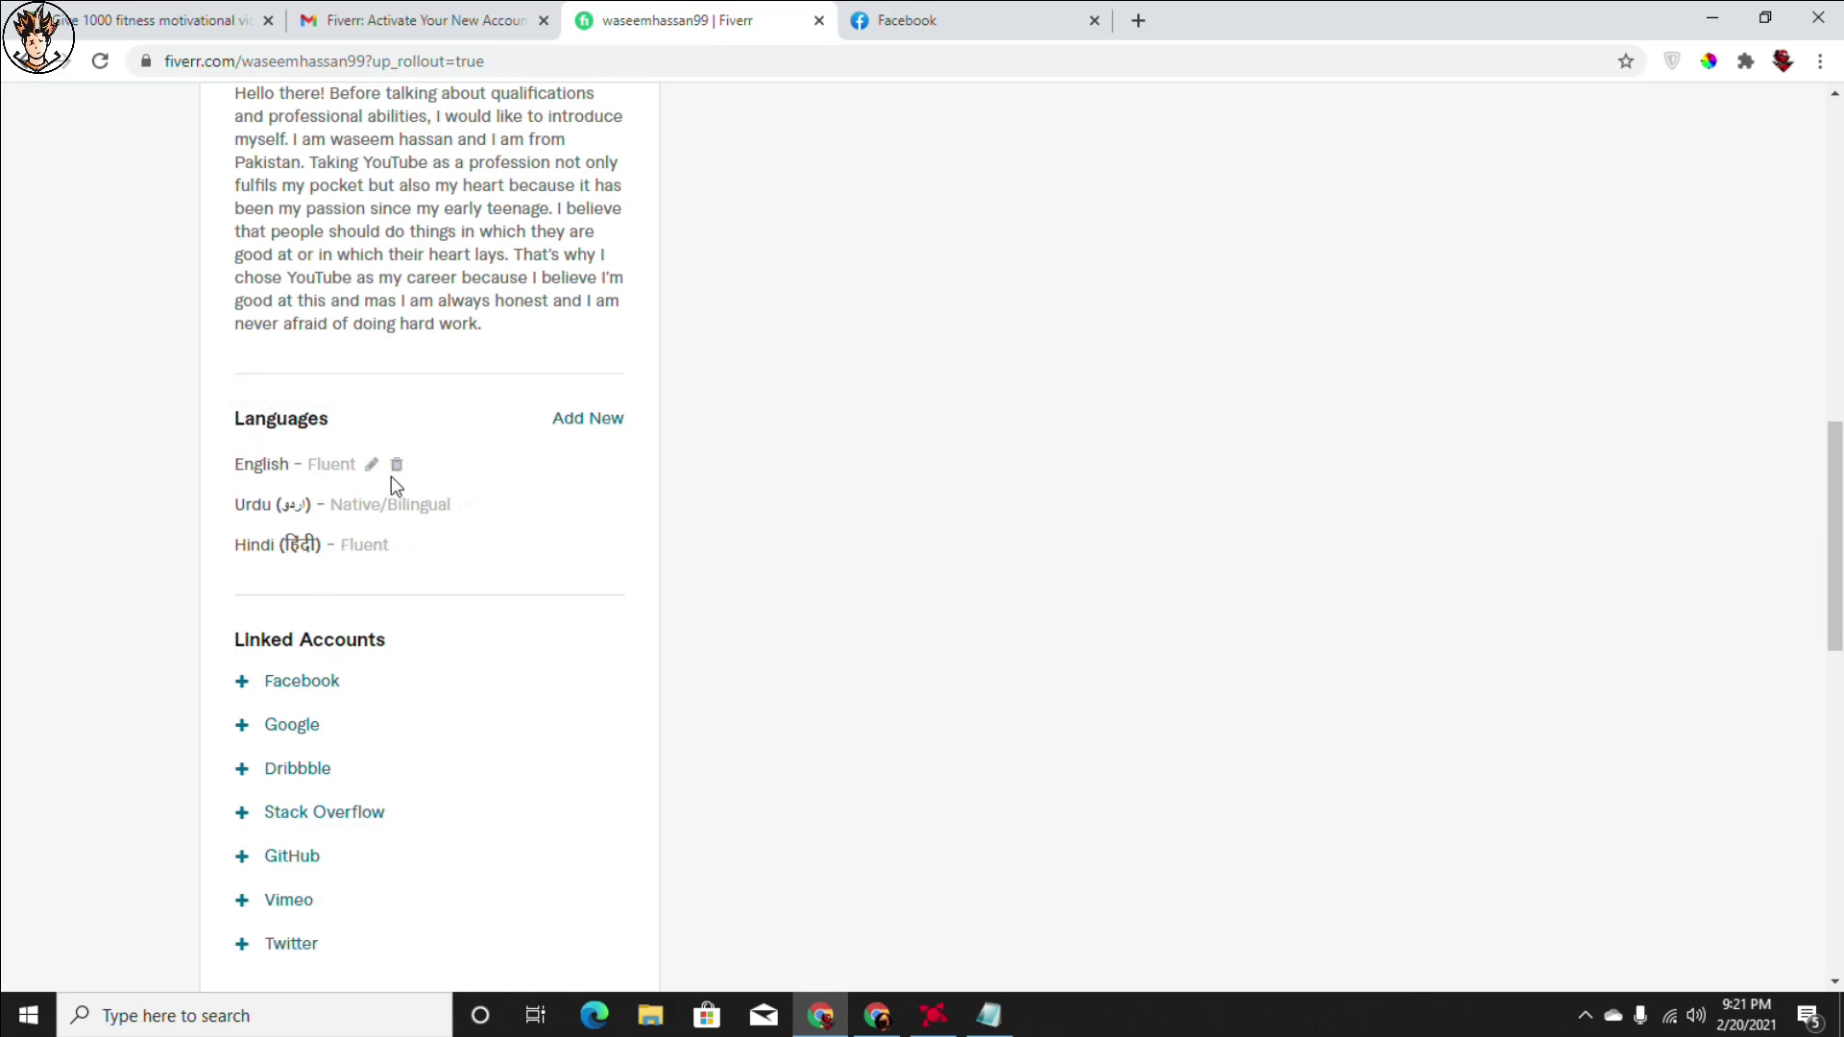
{"action": "scroll", "coordinate": [390, 481], "scroll_direction": "down", "scroll_amount": 3}
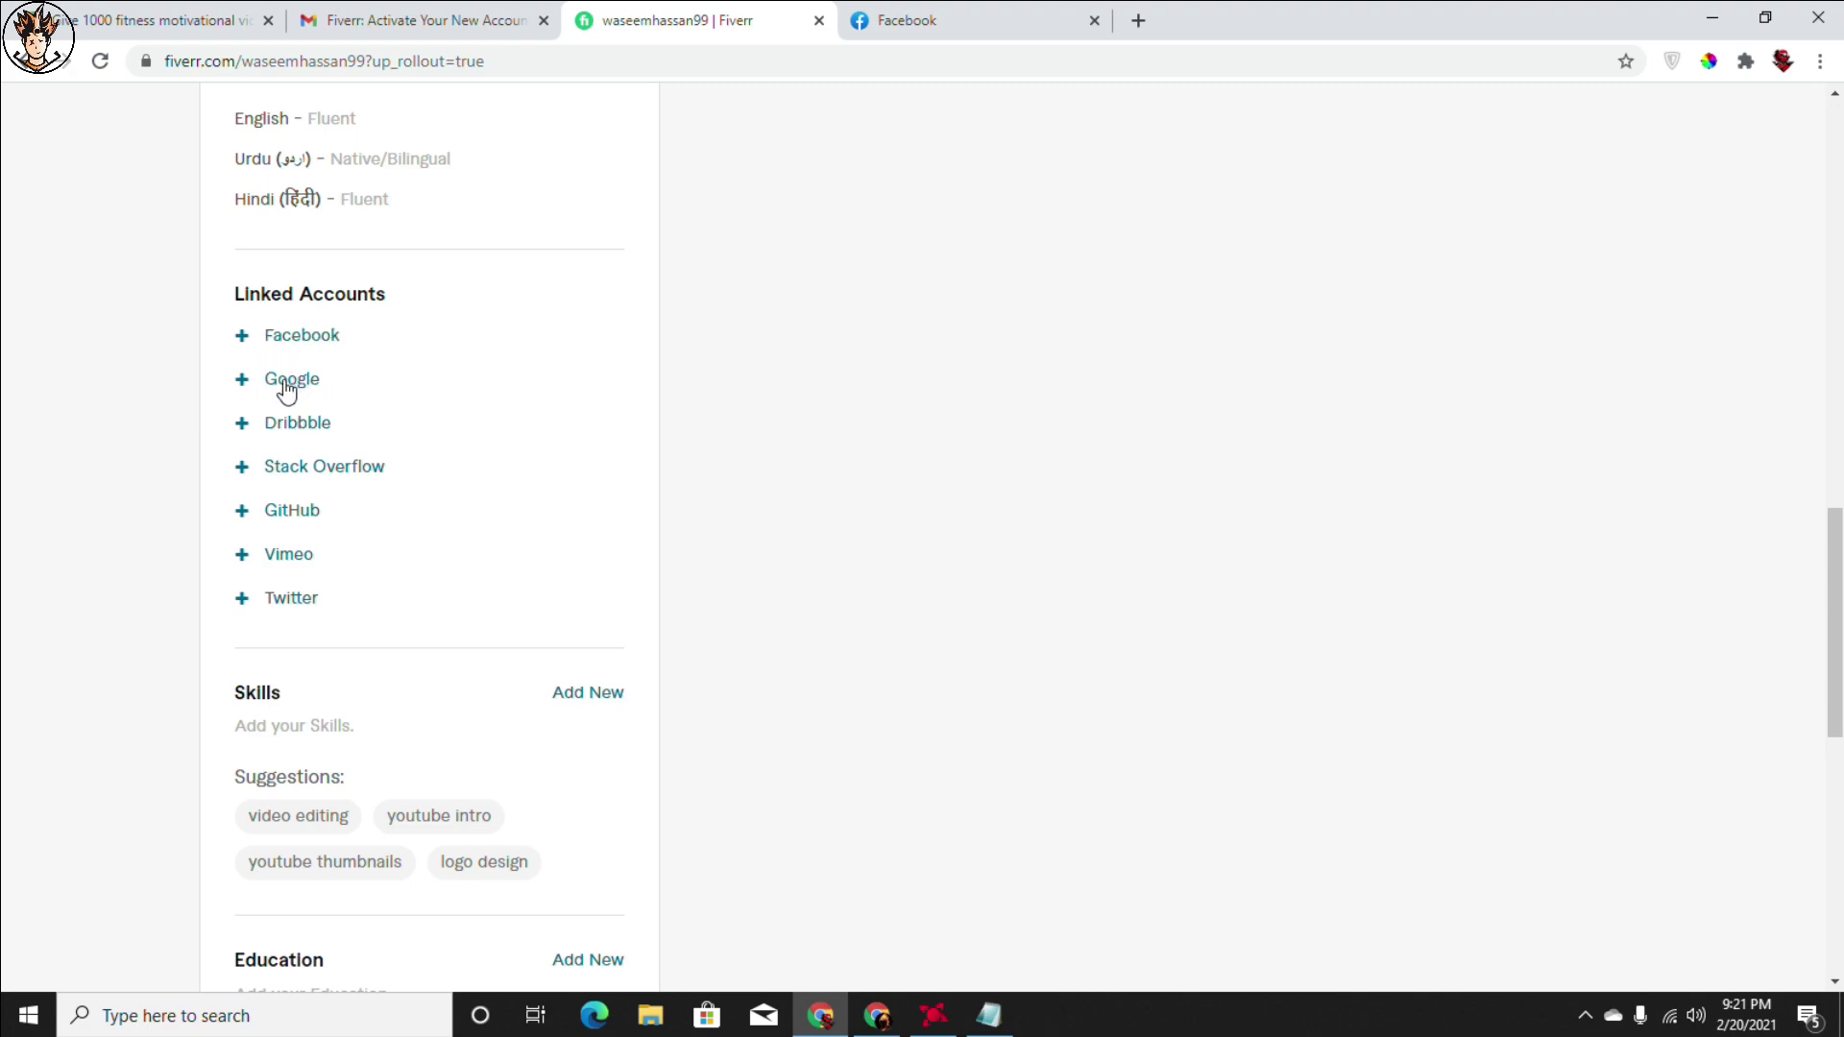
{"action": "scroll", "coordinate": [470, 403], "scroll_direction": "up", "scroll_amount": 3}
{"action": "scroll", "coordinate": [470, 403], "scroll_direction": "down", "scroll_amount": 3}
{"action": "scroll", "coordinate": [425, 413], "scroll_direction": "up", "scroll_amount": 2}
{"action": "scroll", "coordinate": [424, 413], "scroll_direction": "down", "scroll_amount": 1}
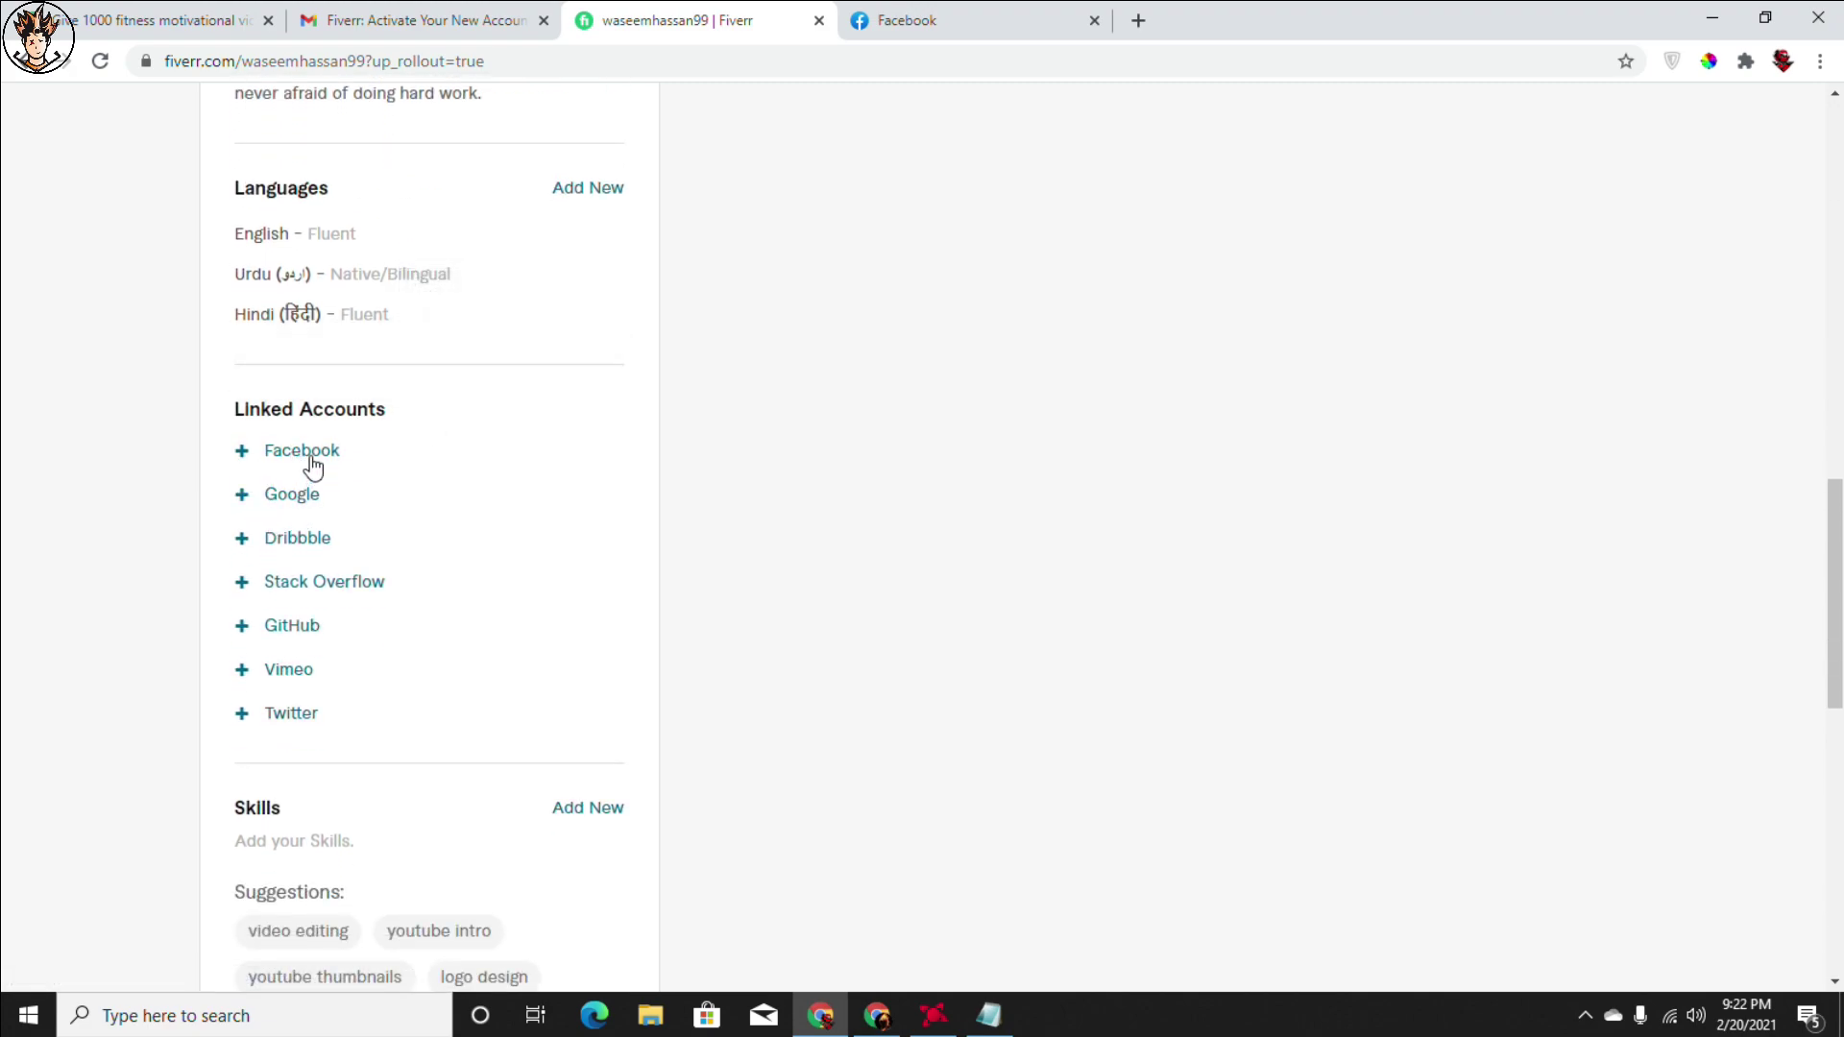
{"action": "scroll", "coordinate": [327, 510], "scroll_direction": "down", "scroll_amount": 5}
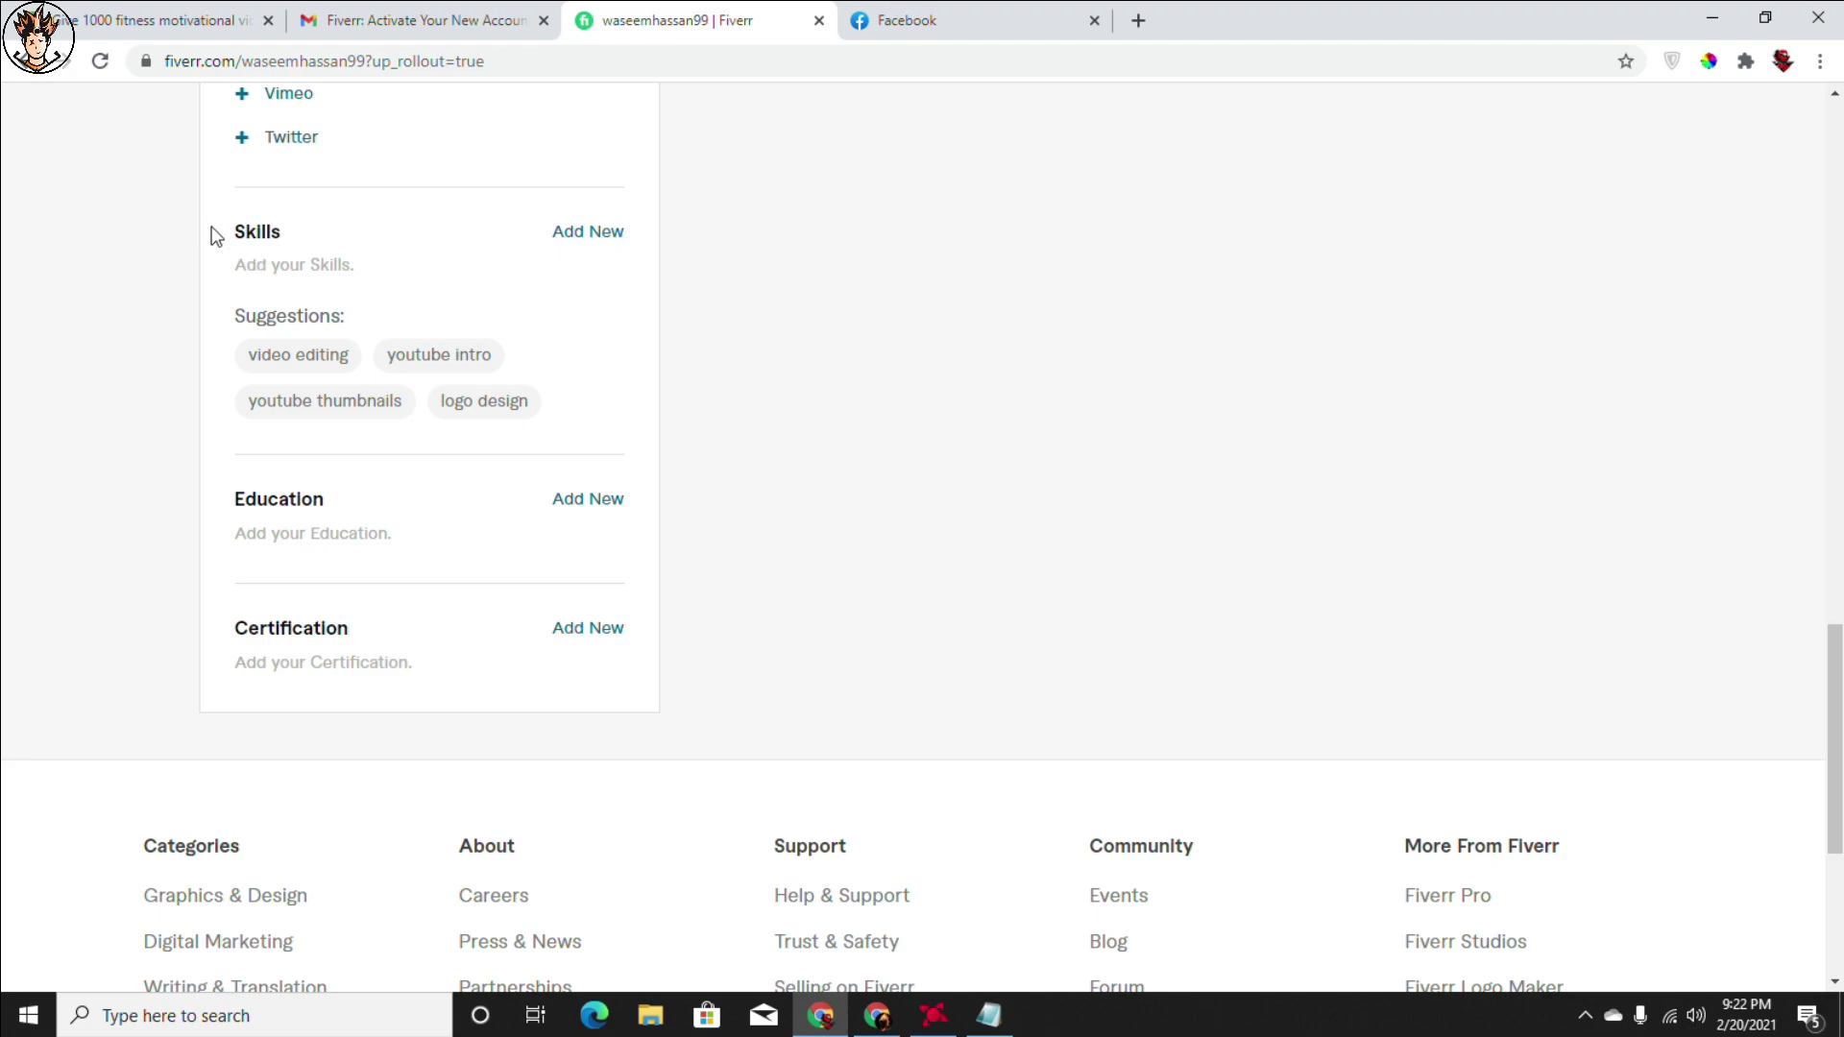
Step: Add Youtubemarketing as a skill with Intermediate experience level
{"action": "left_click", "coordinate": [576, 234]}
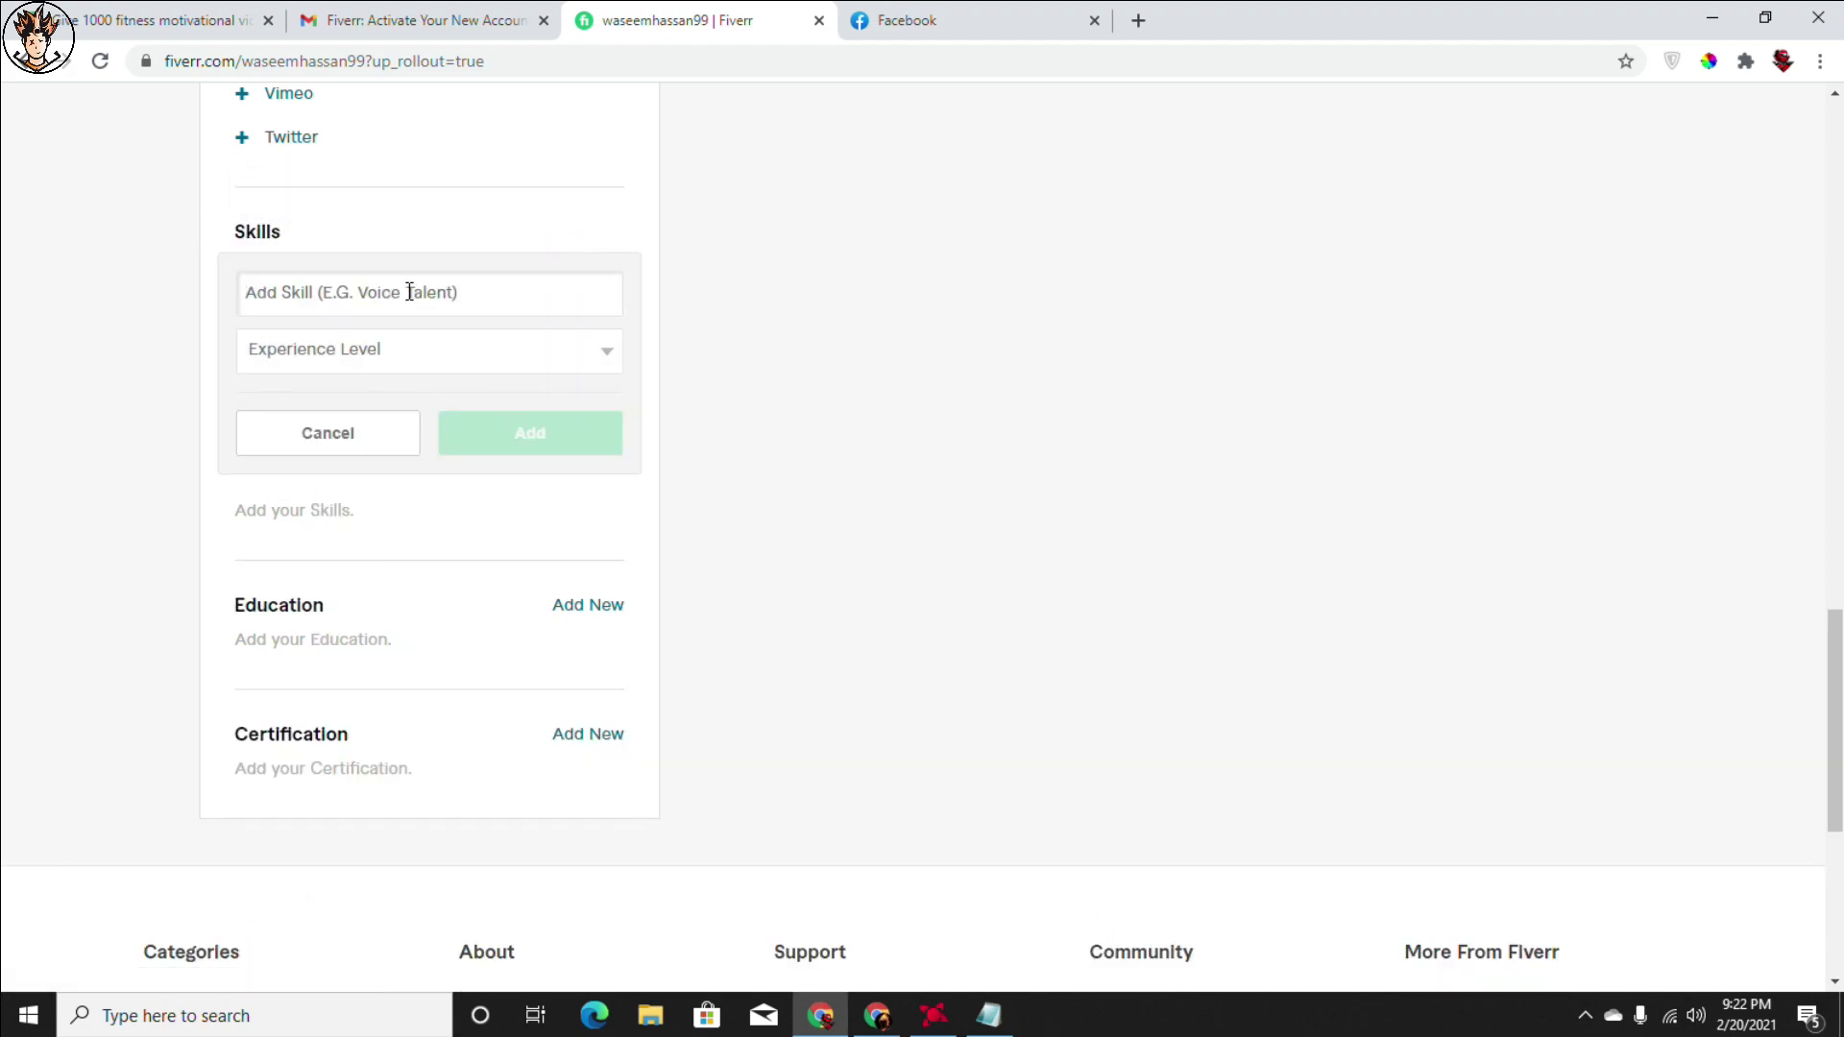
{"action": "type", "text": "Youtube"}
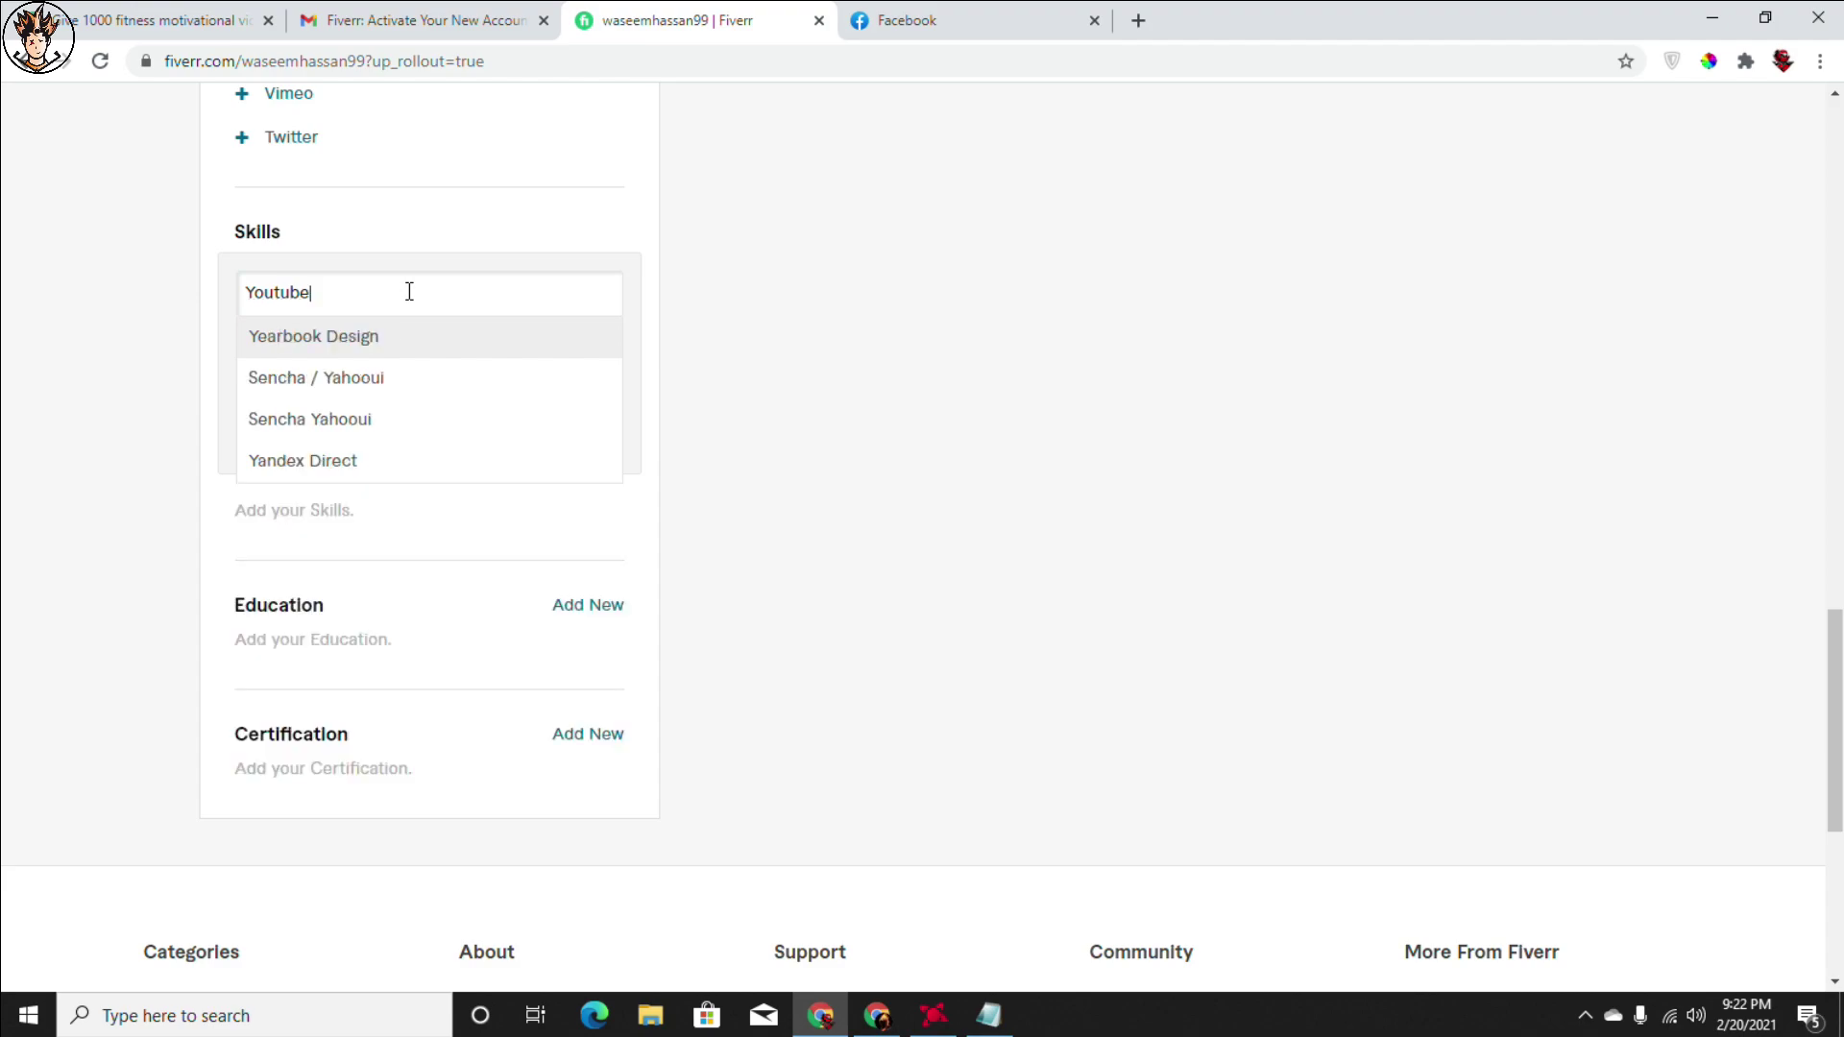
{"action": "left_click", "coordinate": [374, 379]}
{"action": "left_click", "coordinate": [369, 365]}
{"action": "left_click", "coordinate": [327, 424]}
{"action": "left_click", "coordinate": [358, 353]}
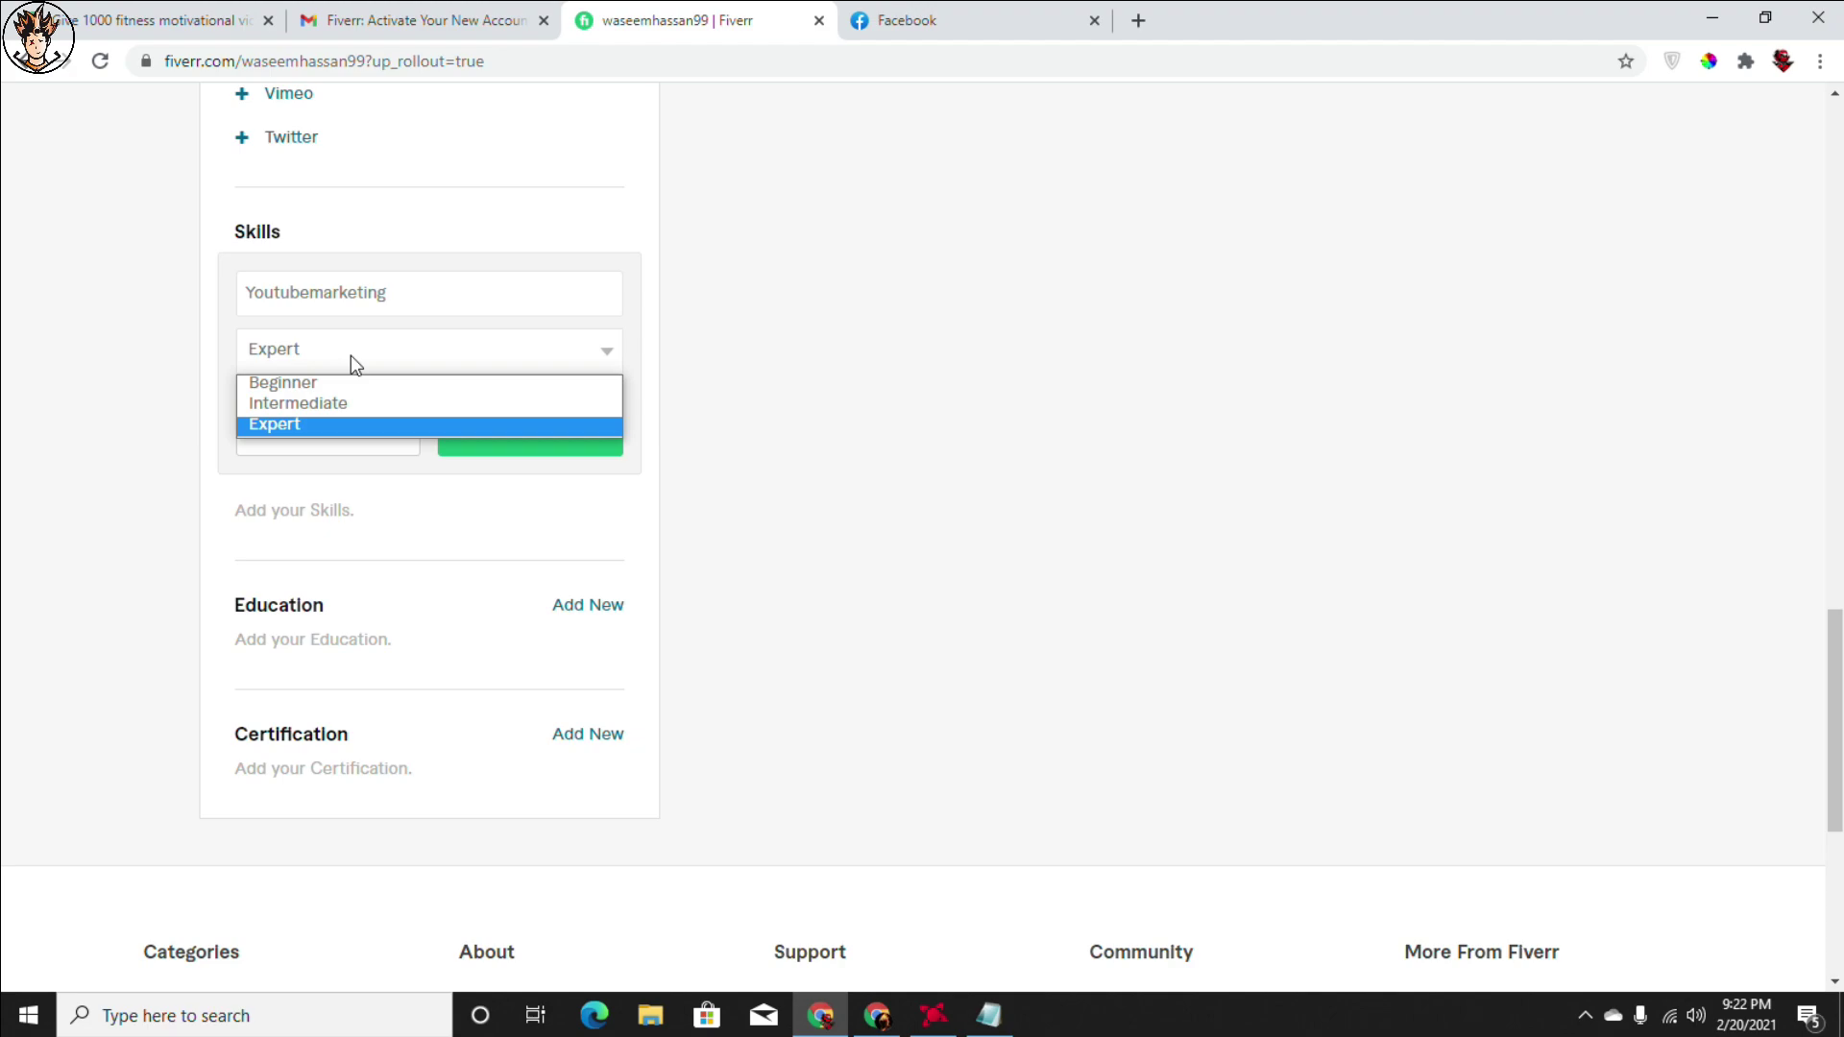
{"action": "left_click", "coordinate": [337, 403]}
{"action": "left_click", "coordinate": [331, 349]}
{"action": "left_click", "coordinate": [342, 403]}
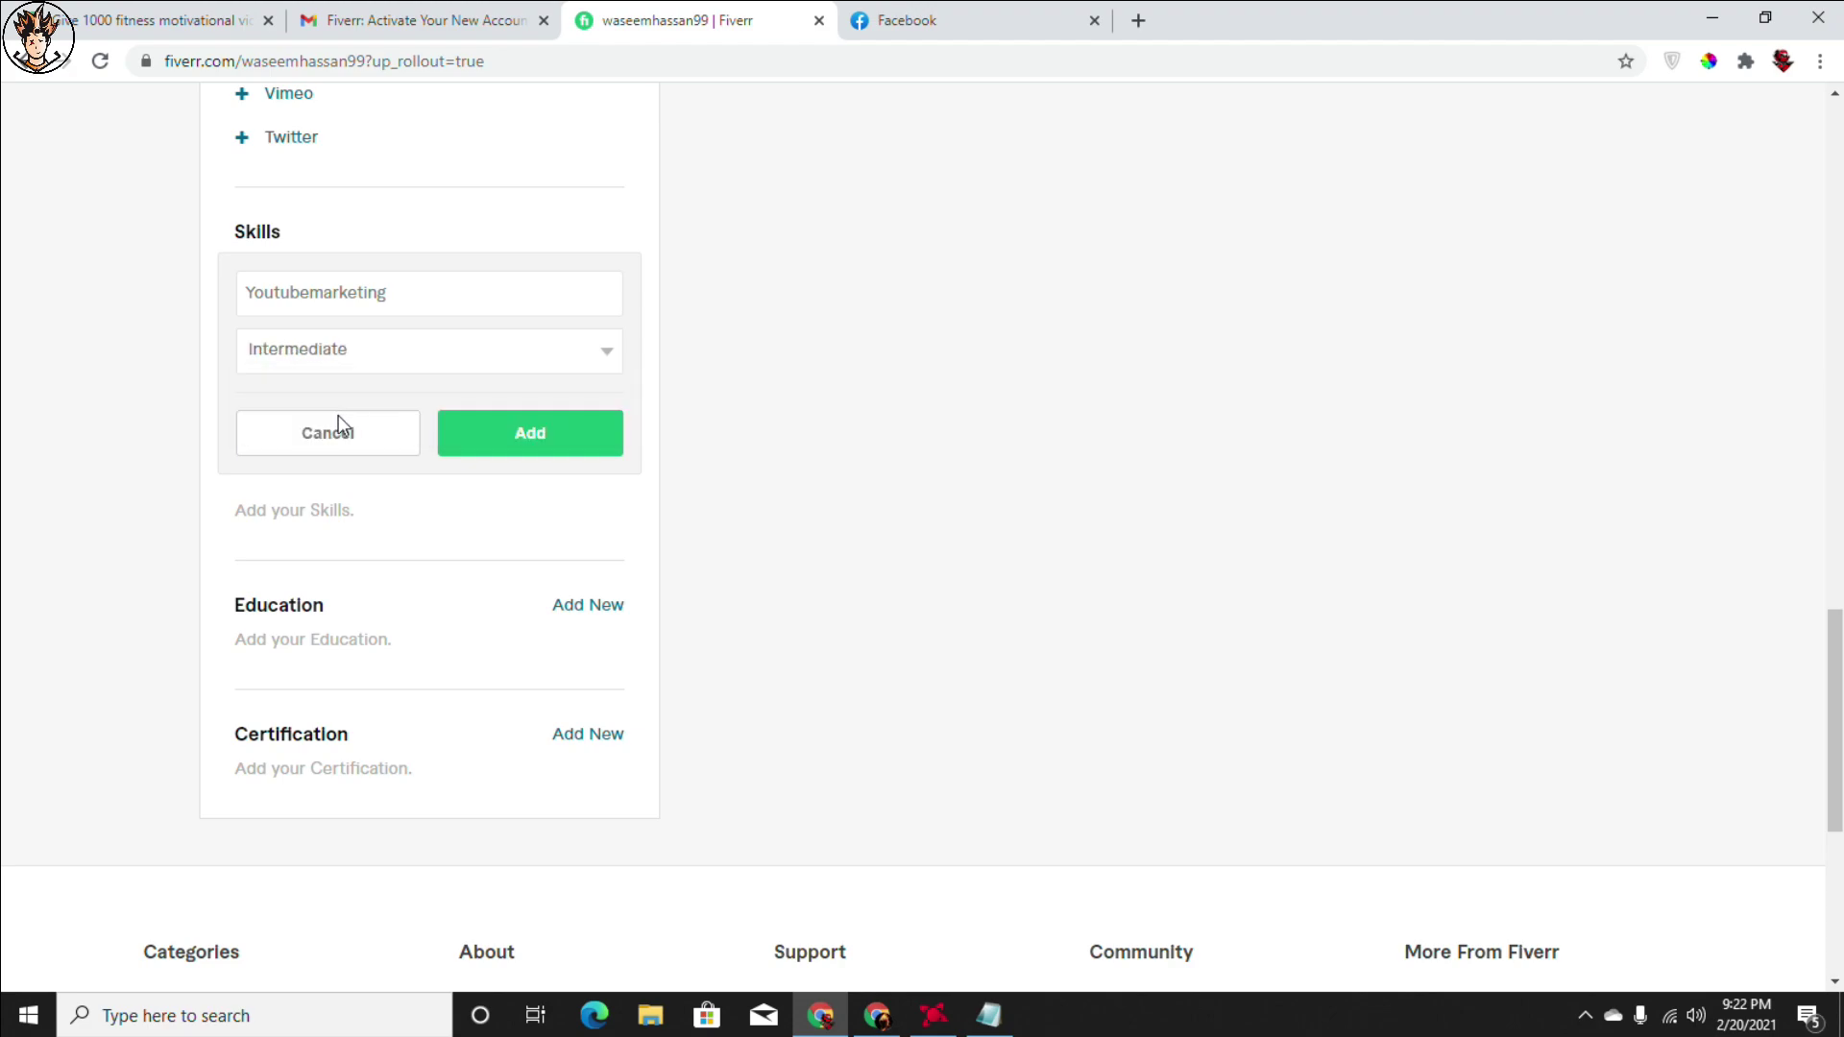
{"action": "left_click", "coordinate": [528, 452]}
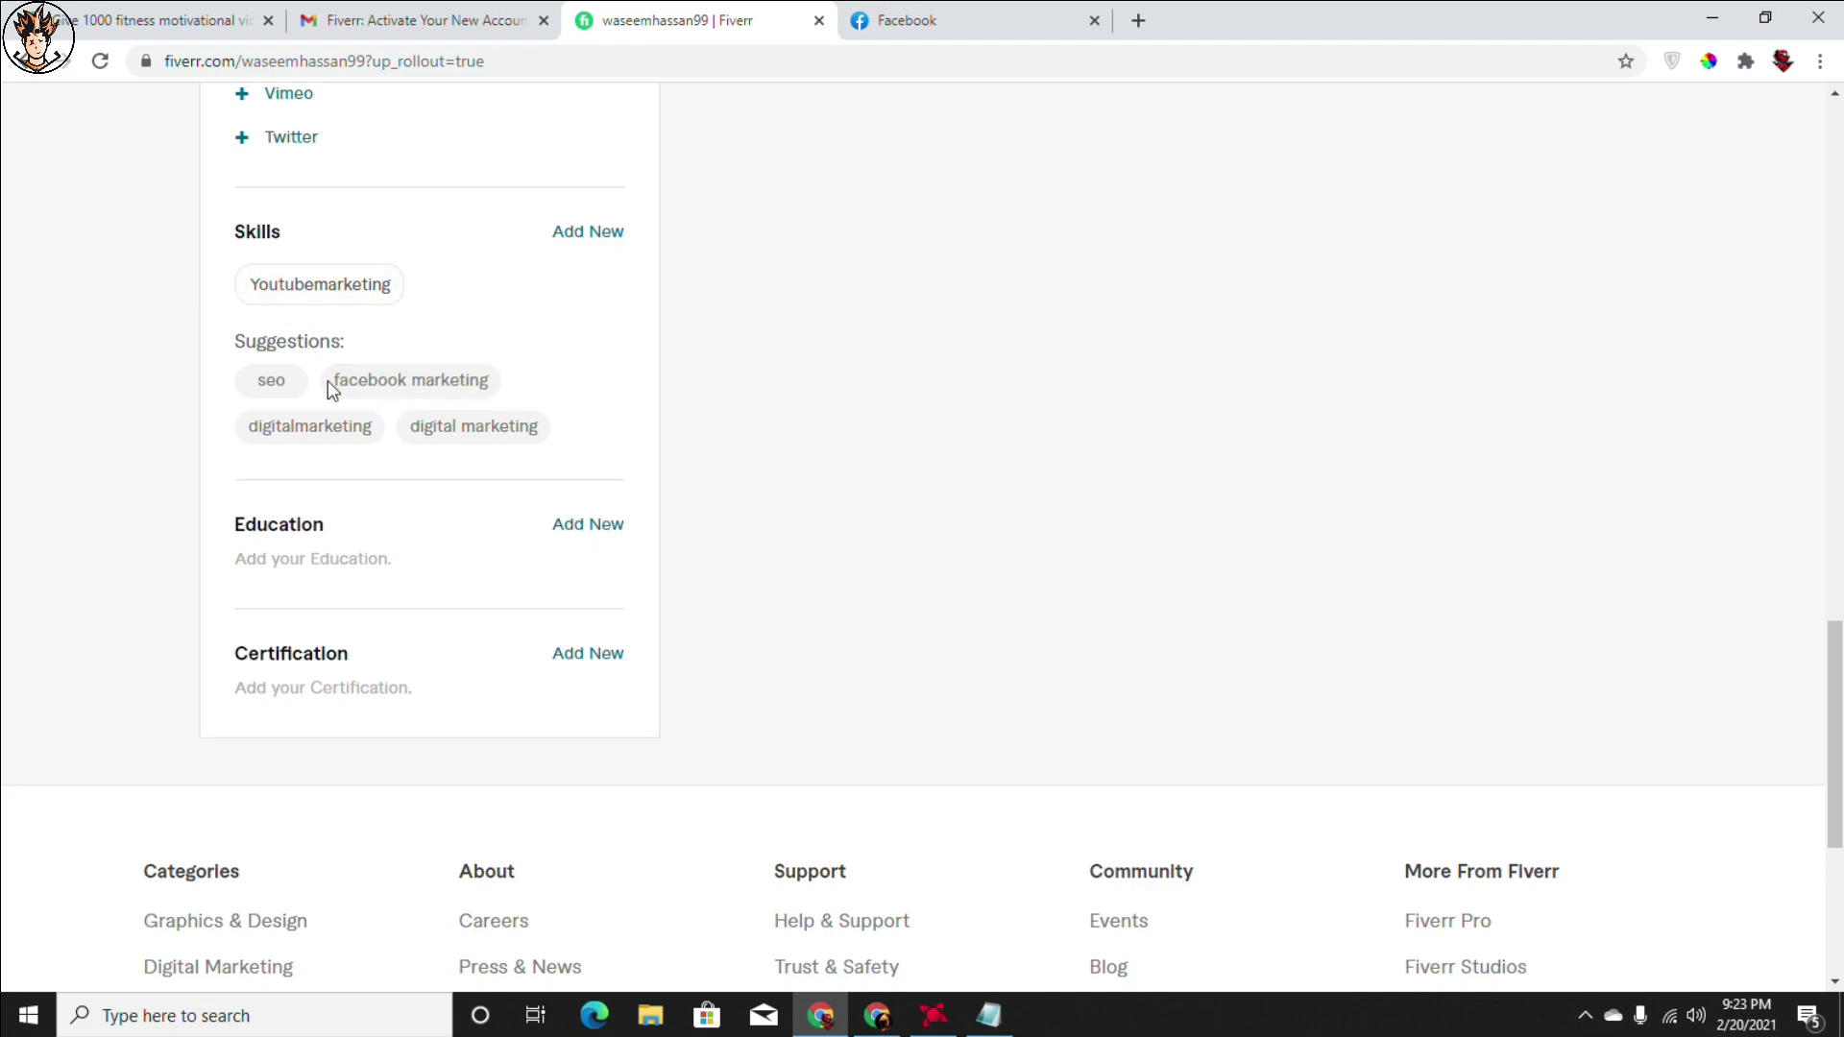
Step: Add Youtubepromotion as a skill at Expert level
{"action": "mouse_move", "coordinate": [288, 297]}
{"action": "left_click", "coordinate": [587, 233]}
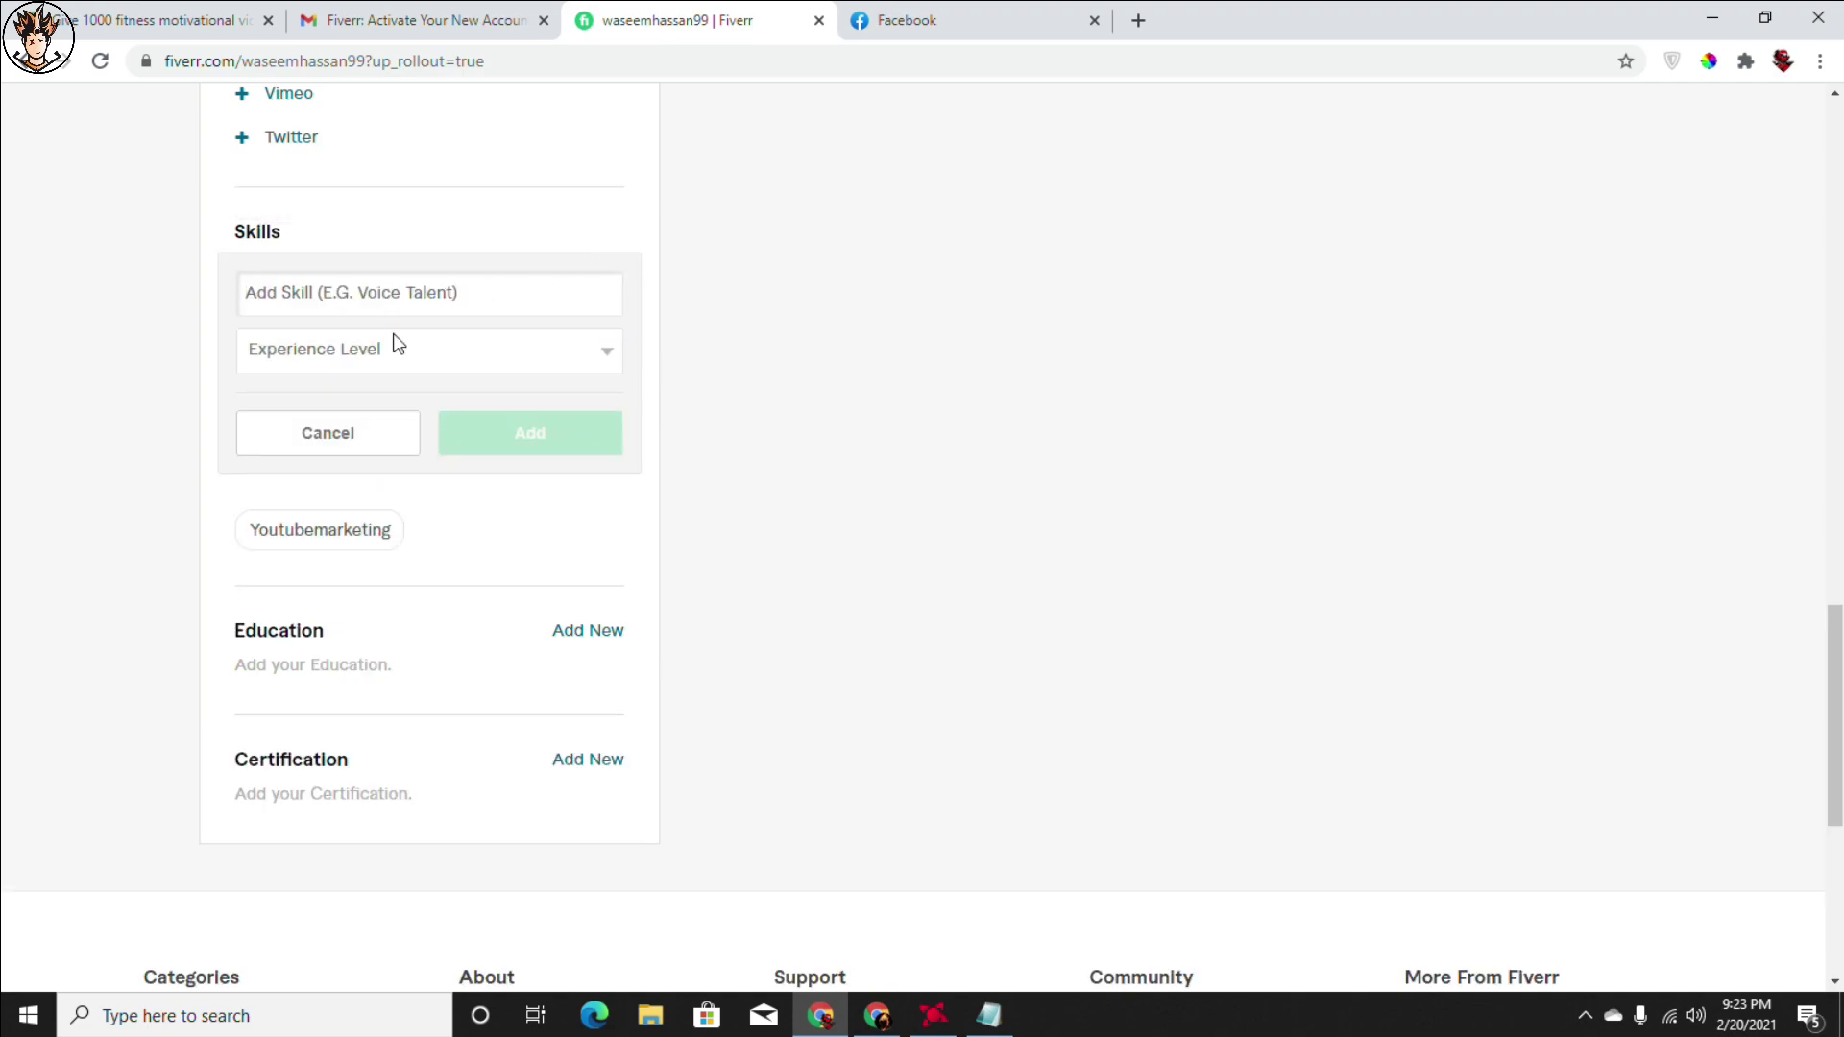
{"action": "type", "text": "Youtube"}
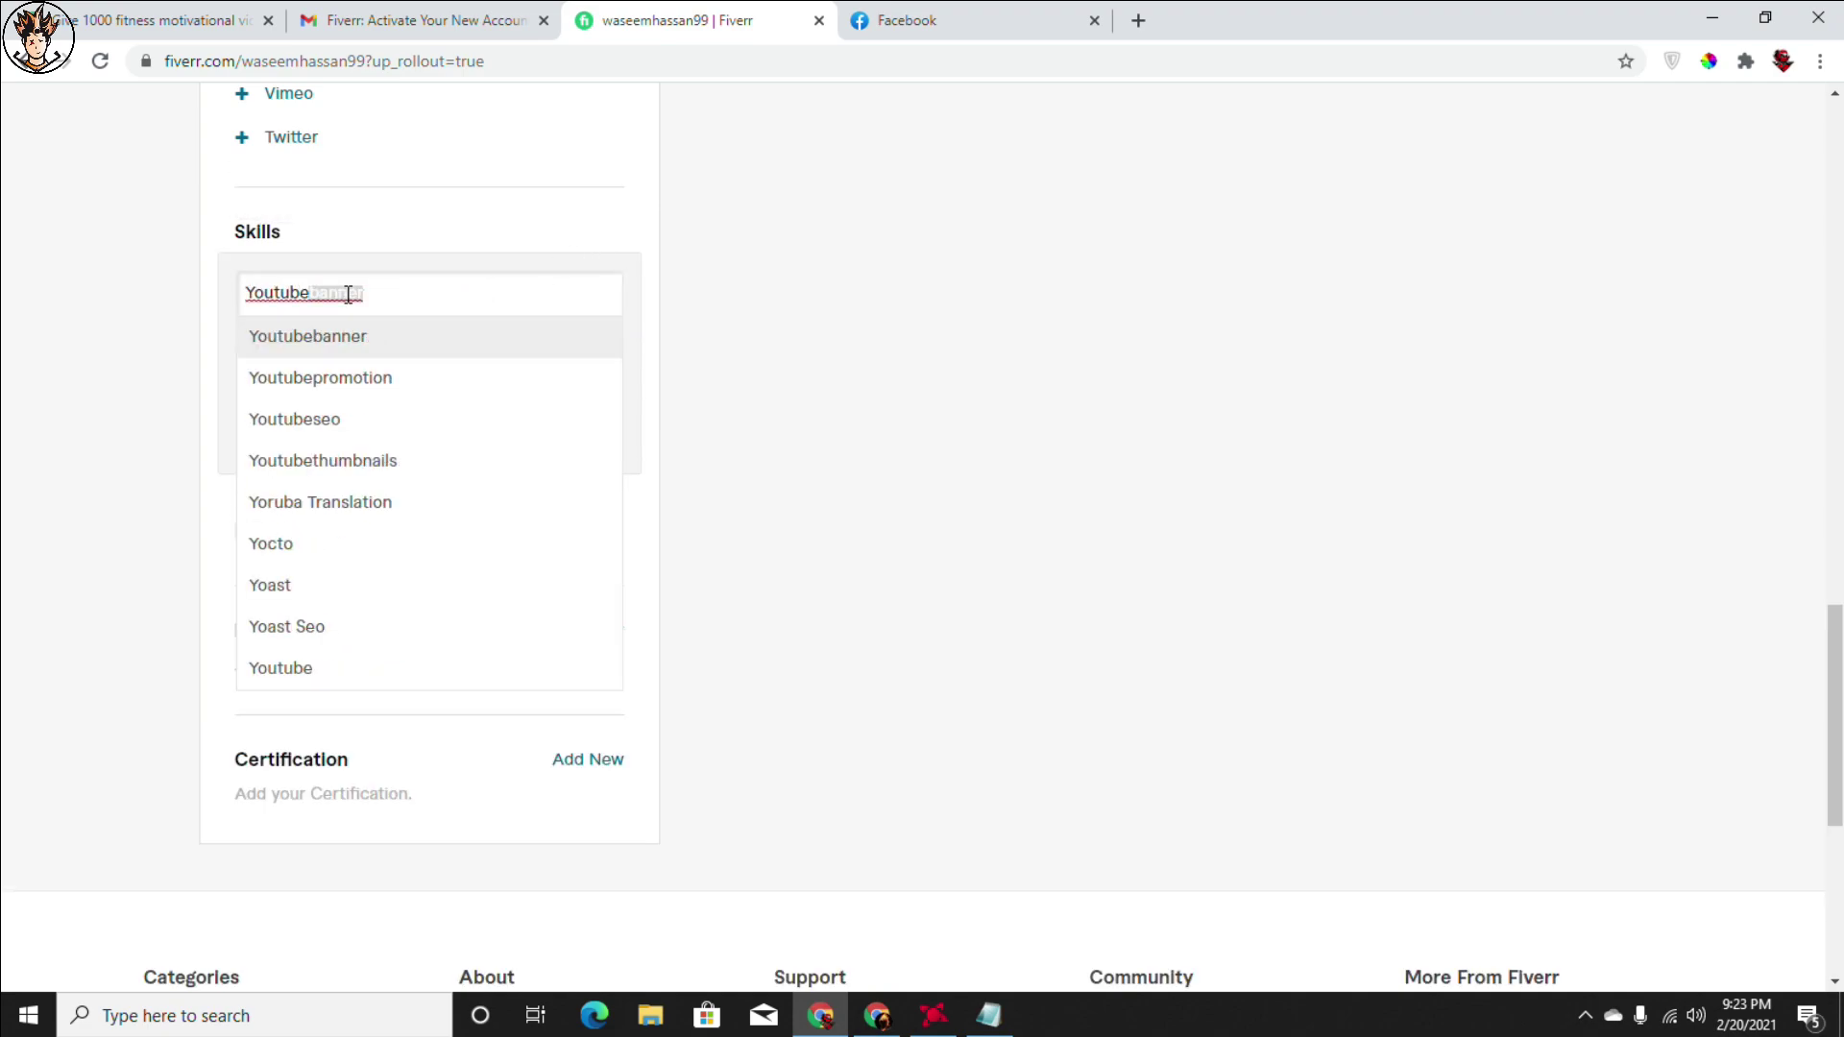
{"action": "left_click", "coordinate": [362, 376]}
{"action": "left_click", "coordinate": [357, 367]}
{"action": "left_click", "coordinate": [338, 425]}
{"action": "left_click", "coordinate": [539, 440]}
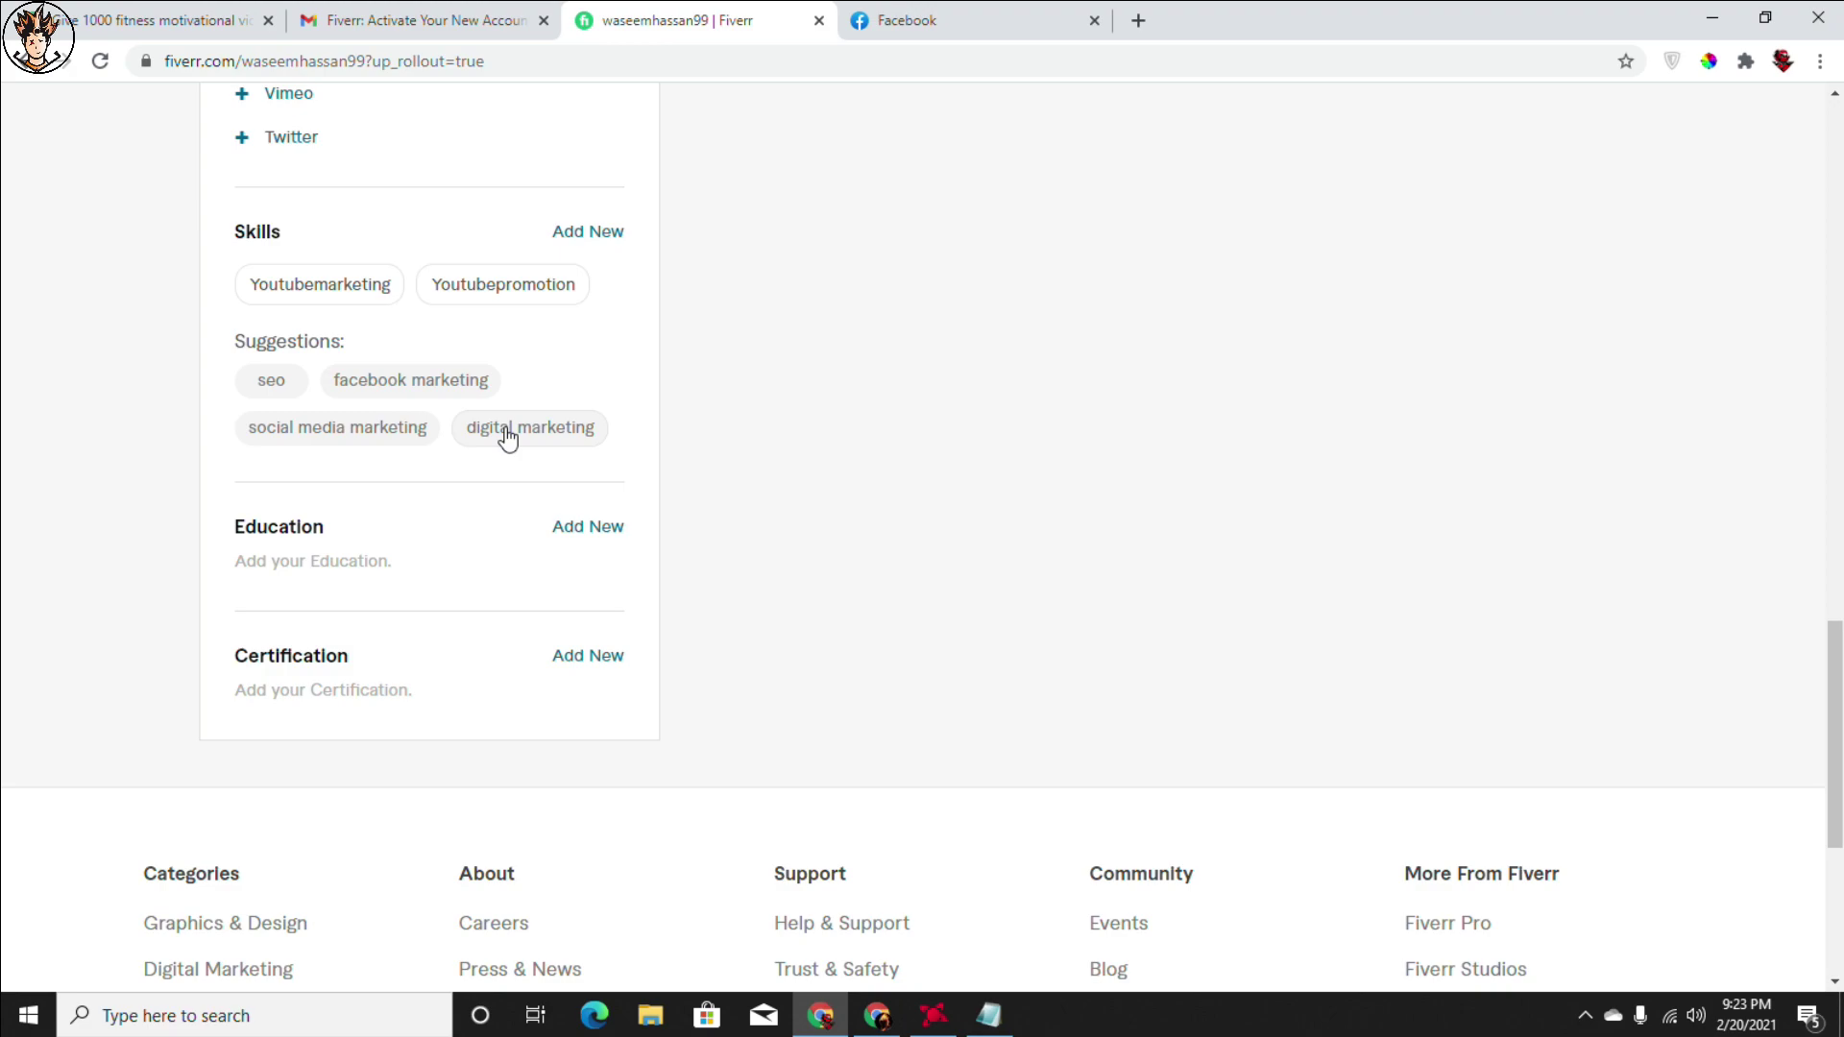
Step: Add the suggested Seo skill at Expert level
{"action": "left_click", "coordinate": [271, 381]}
{"action": "left_click", "coordinate": [394, 347]}
{"action": "left_click", "coordinate": [298, 423]}
{"action": "left_click", "coordinate": [472, 431]}
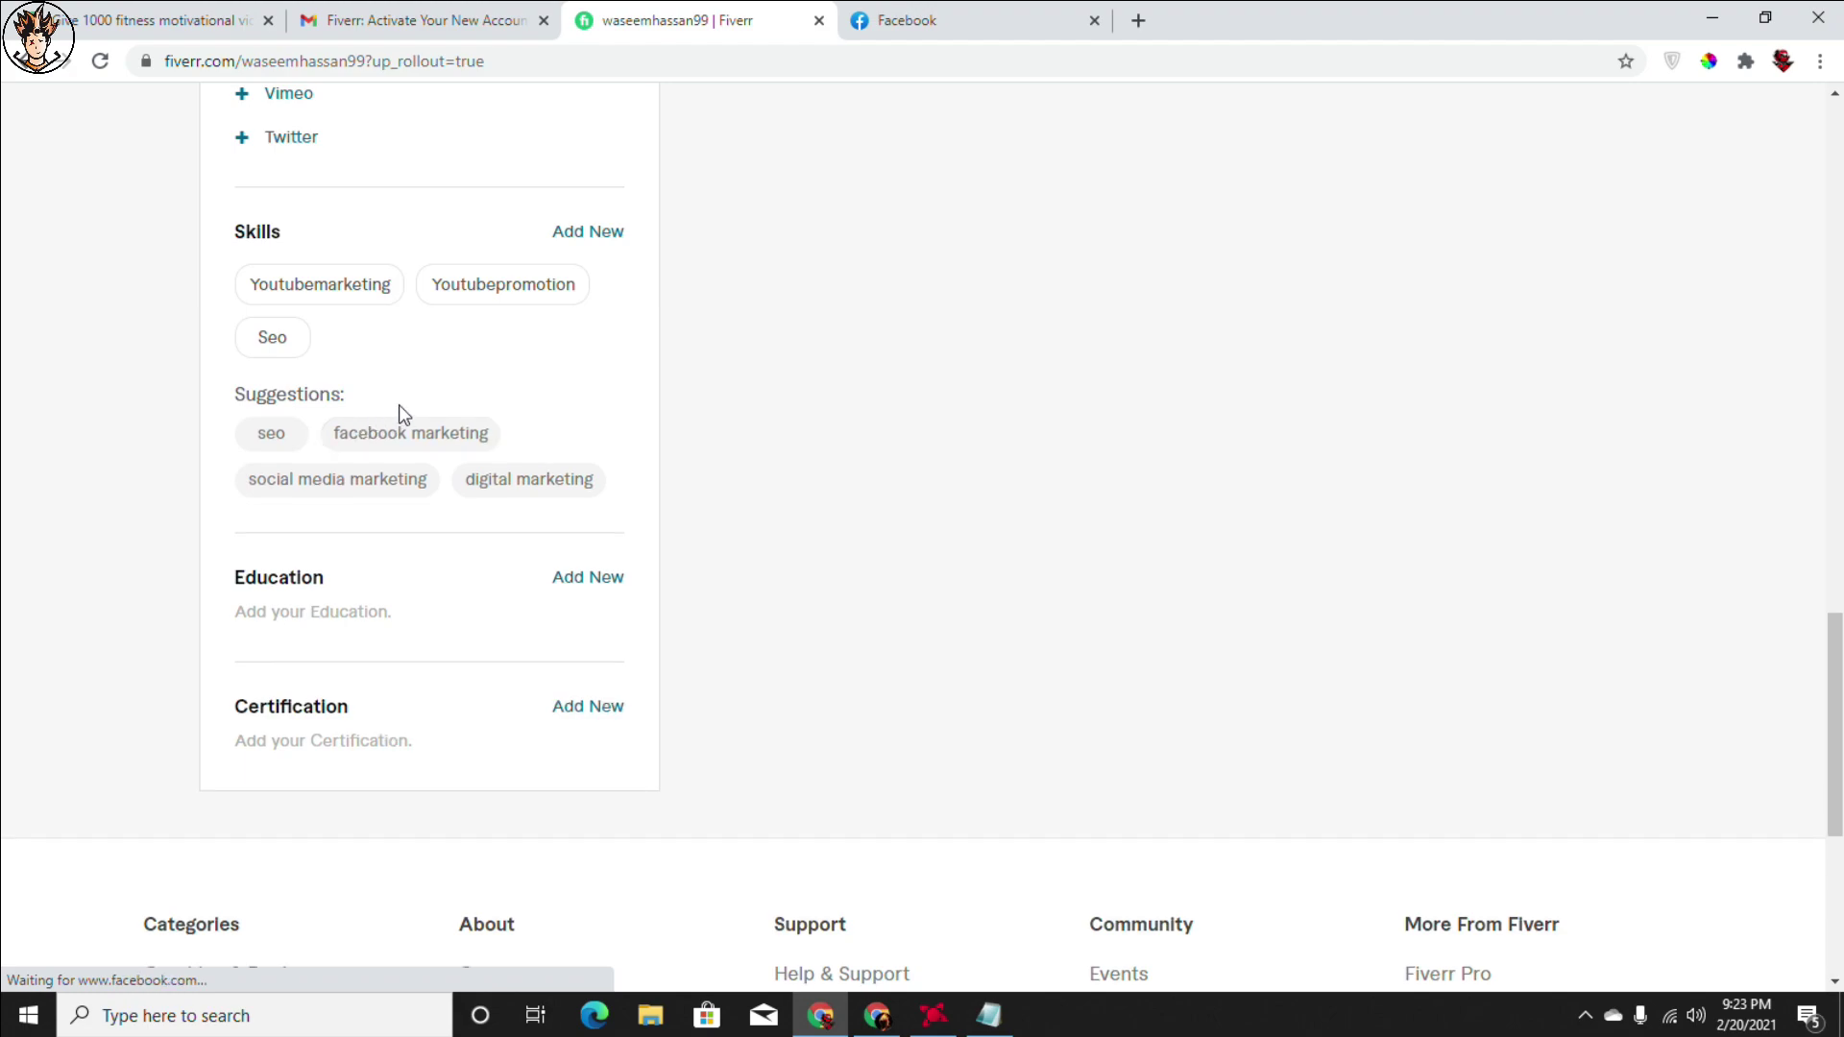
{"action": "mouse_move", "coordinate": [580, 287]}
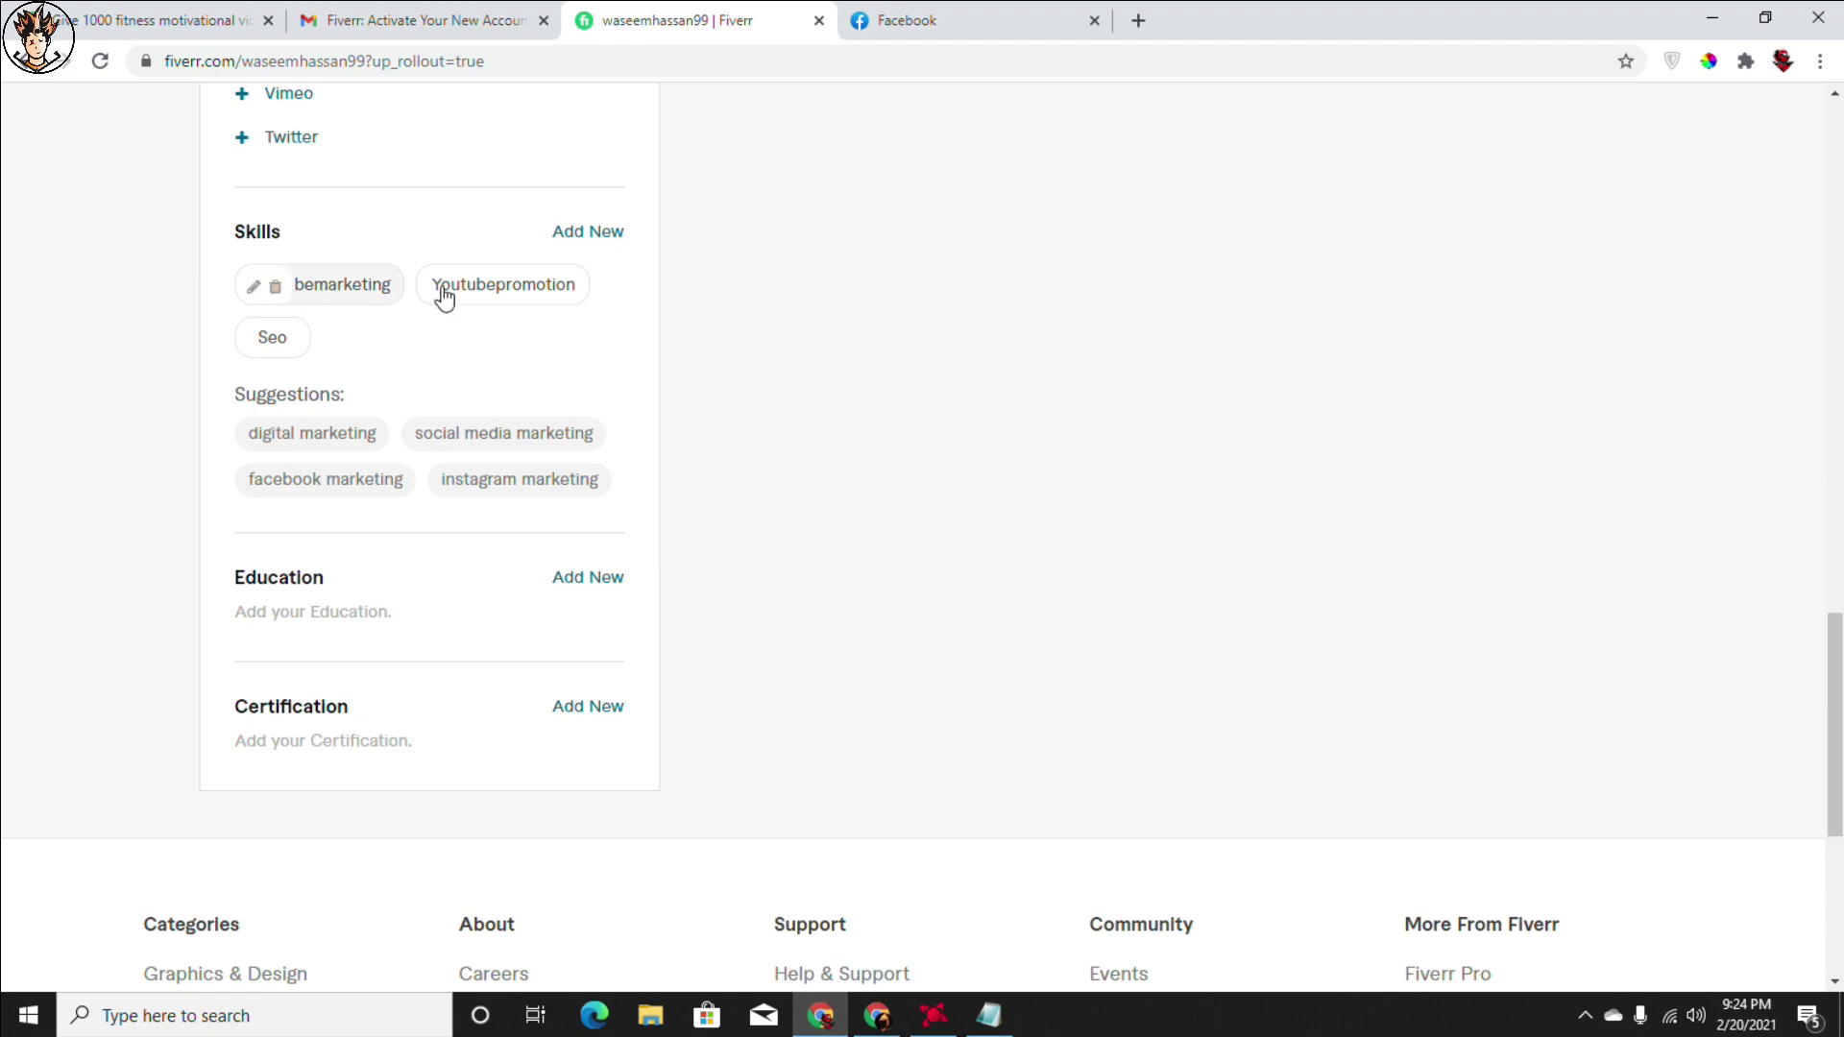
{"action": "scroll", "coordinate": [877, 448], "scroll_direction": "up", "scroll_amount": 6}
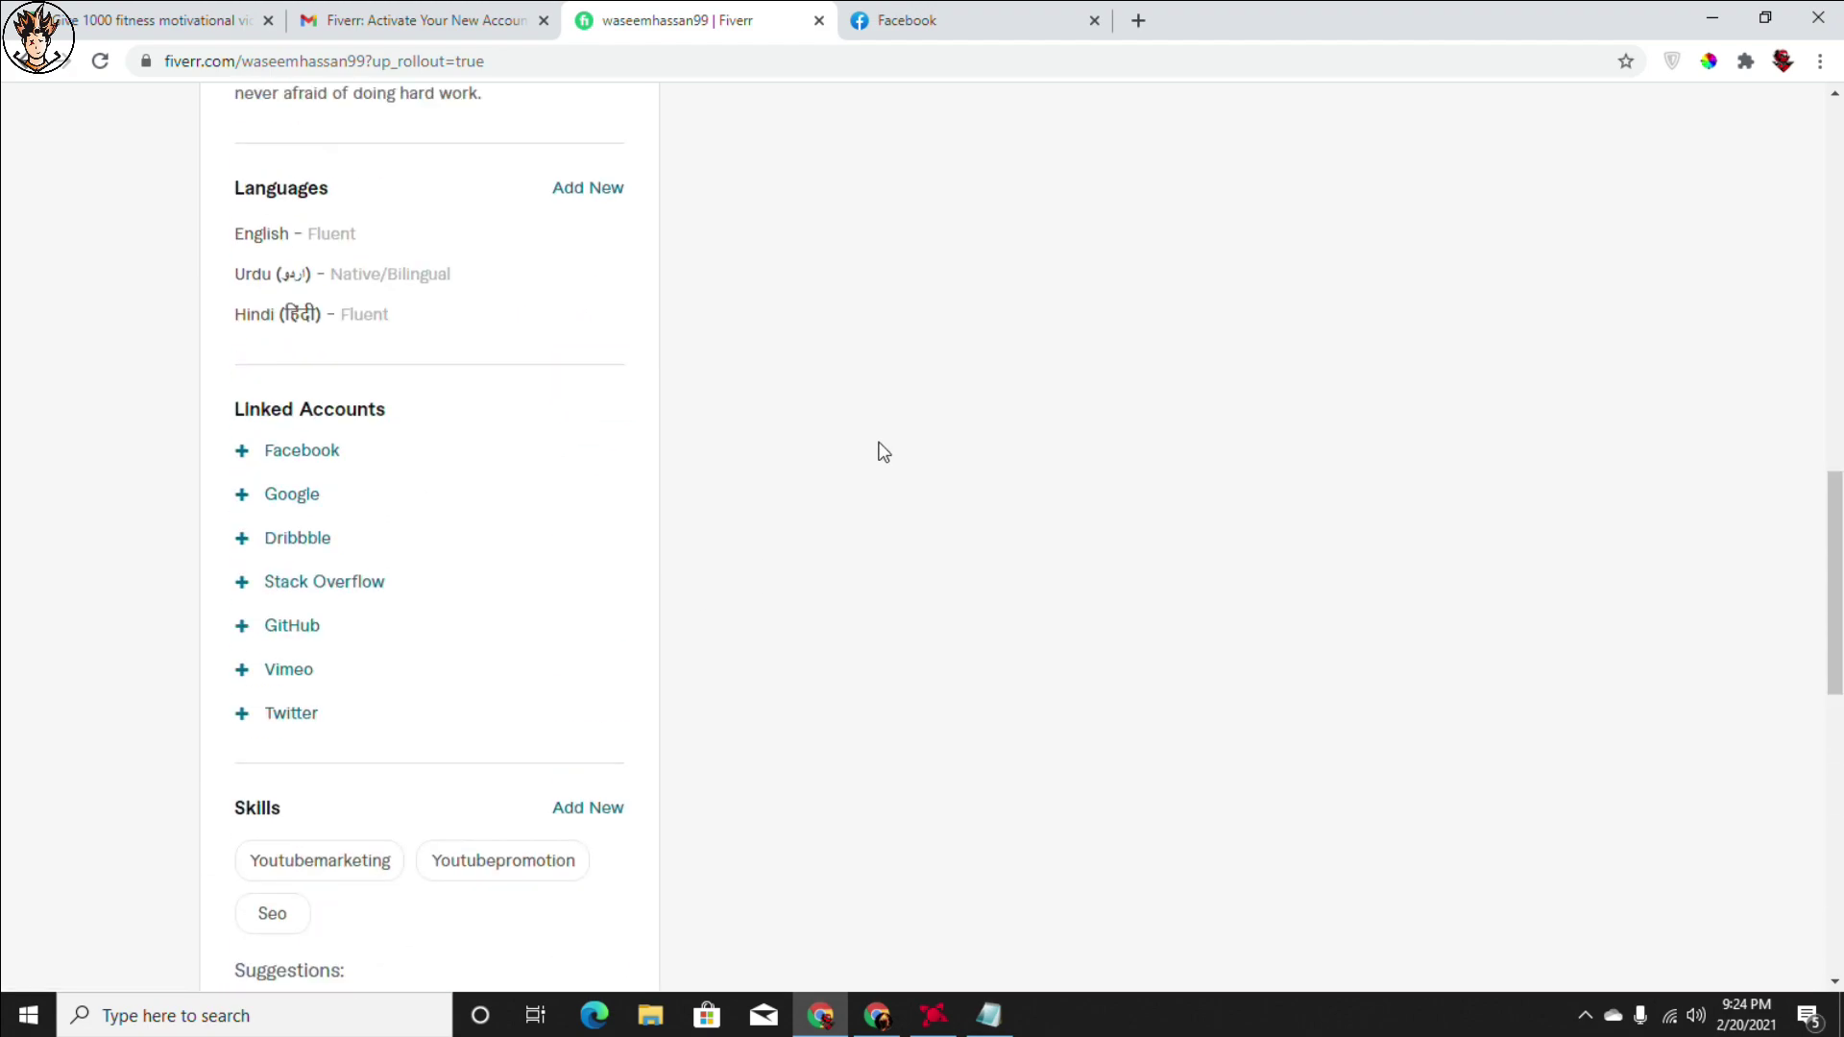
{"action": "scroll", "coordinate": [877, 448], "scroll_direction": "down", "scroll_amount": 5}
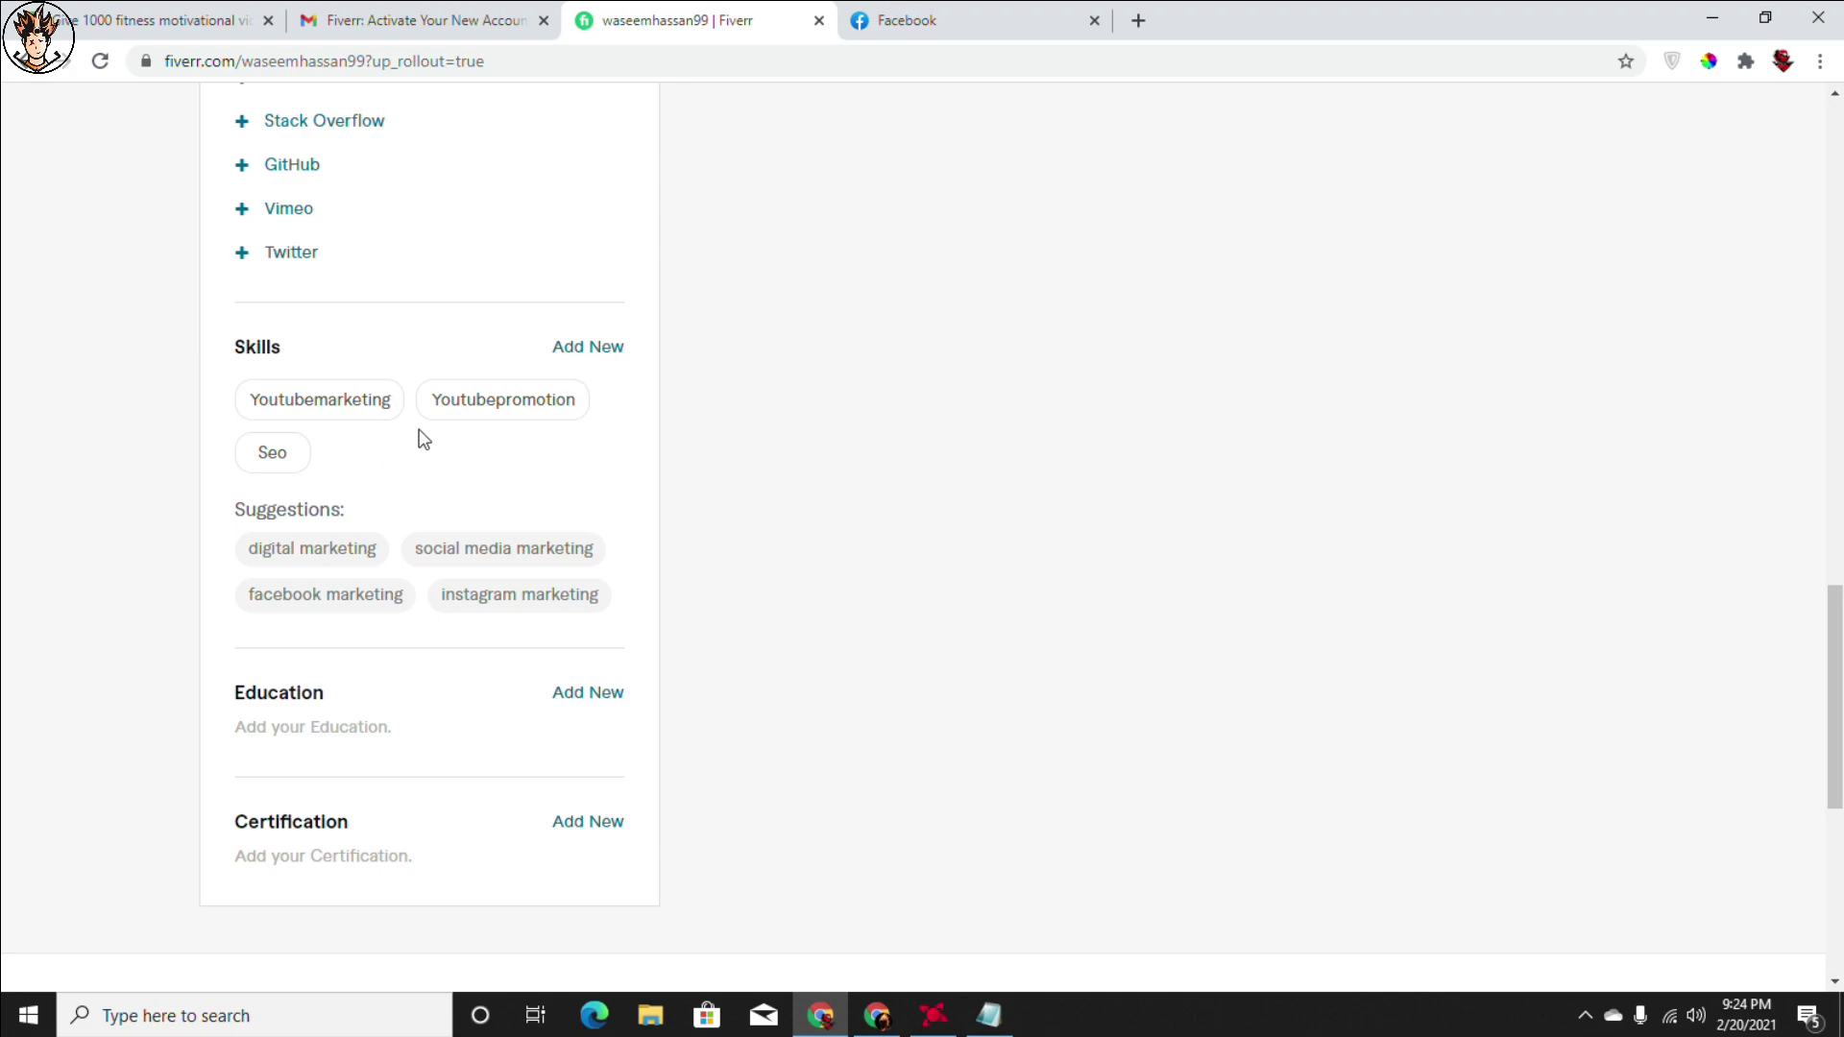
{"action": "mouse_move", "coordinate": [449, 415]}
{"action": "scroll", "coordinate": [518, 663], "scroll_direction": "down", "scroll_amount": 1}
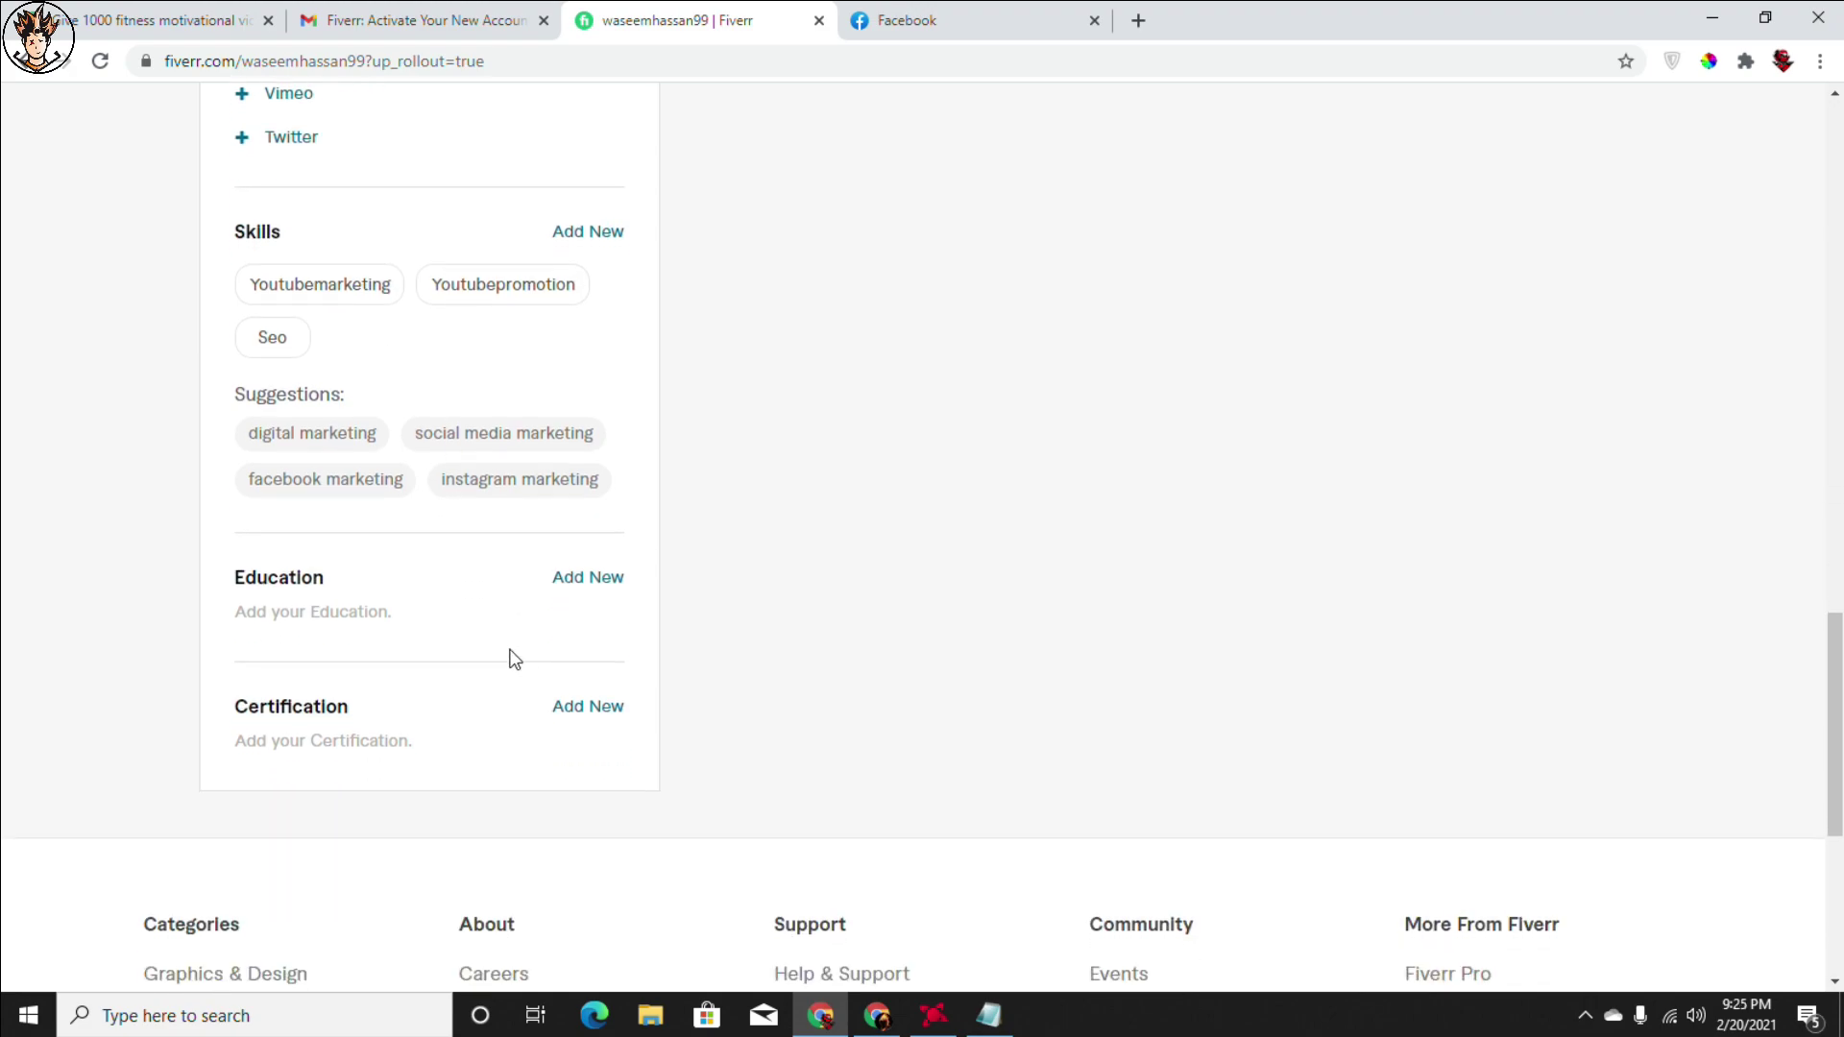
{"action": "left_click_drag", "start_coordinate": [234, 577], "coordinate": [370, 586]}
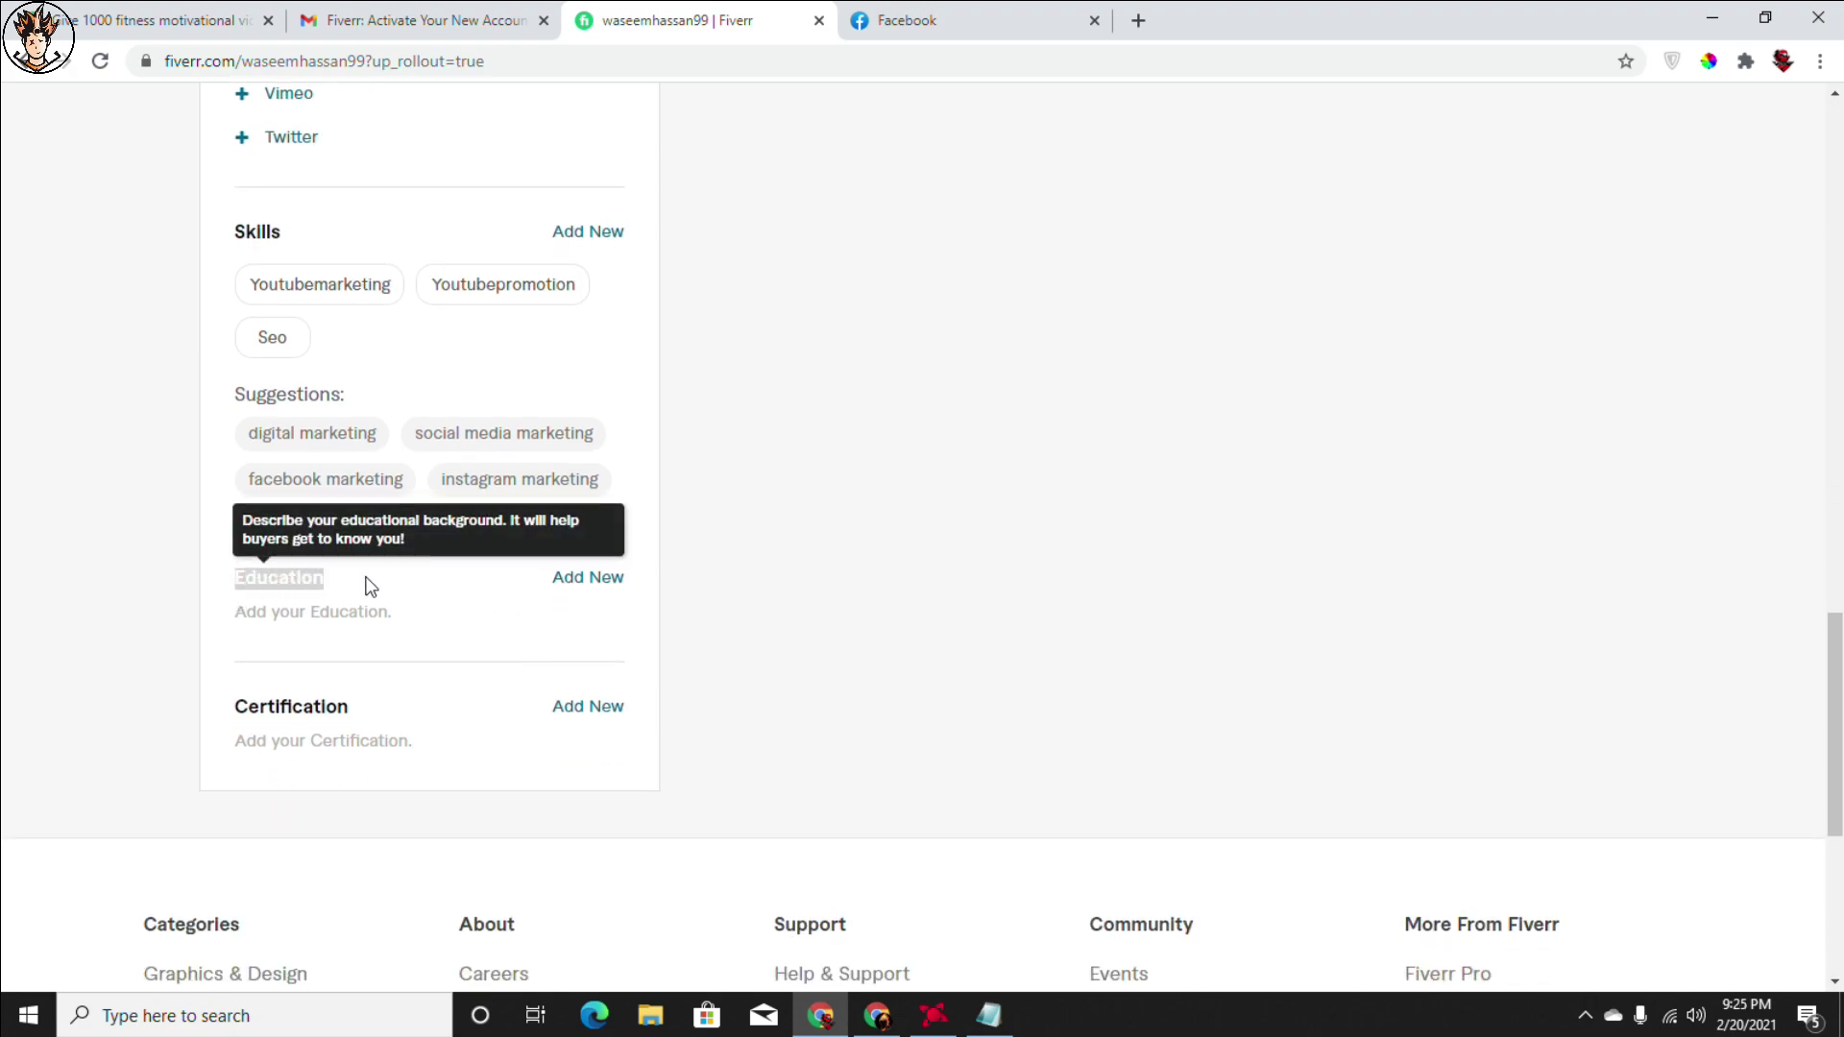
{"action": "left_click", "coordinate": [584, 579]}
{"action": "left_click", "coordinate": [464, 639]}
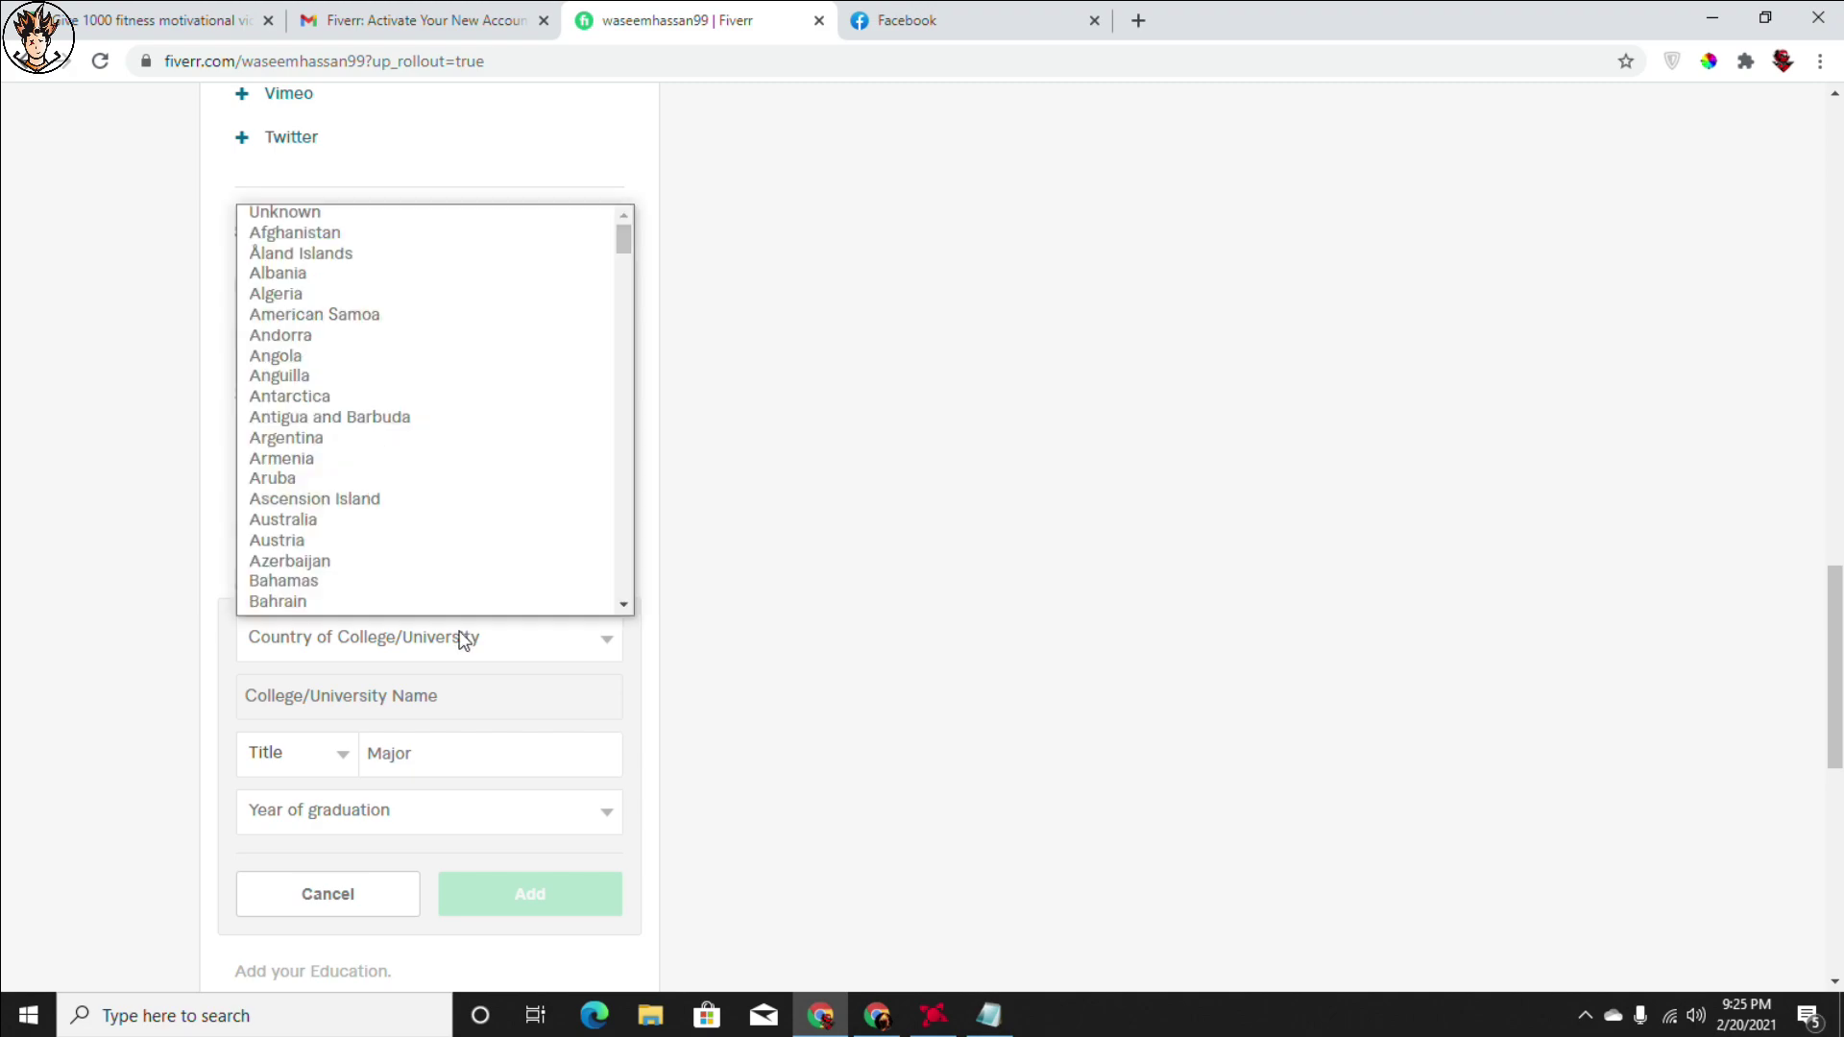
{"action": "left_click", "coordinate": [465, 638]}
{"action": "scroll", "coordinate": [396, 586], "scroll_direction": "down", "scroll_amount": 2}
{"action": "left_click", "coordinate": [332, 528]}
{"action": "left_click", "coordinate": [332, 528]}
{"action": "left_click", "coordinate": [387, 523]}
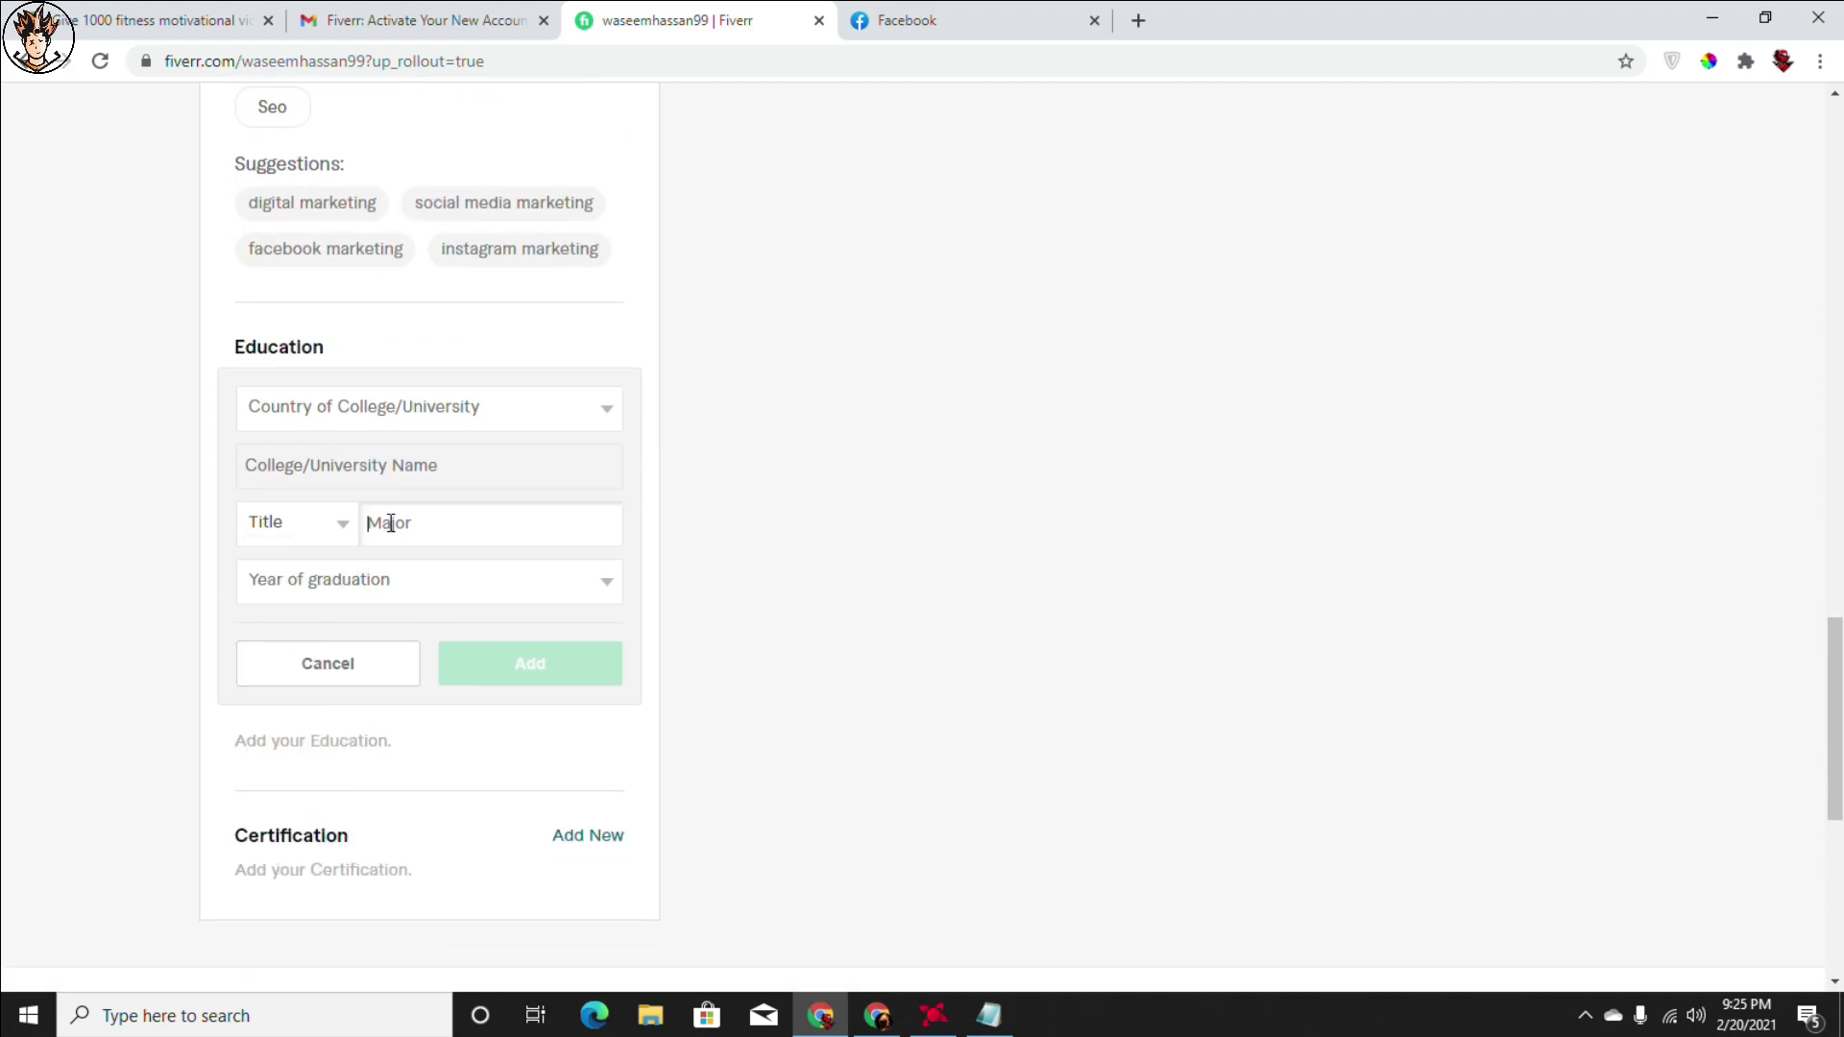
{"action": "left_click", "coordinate": [362, 675]}
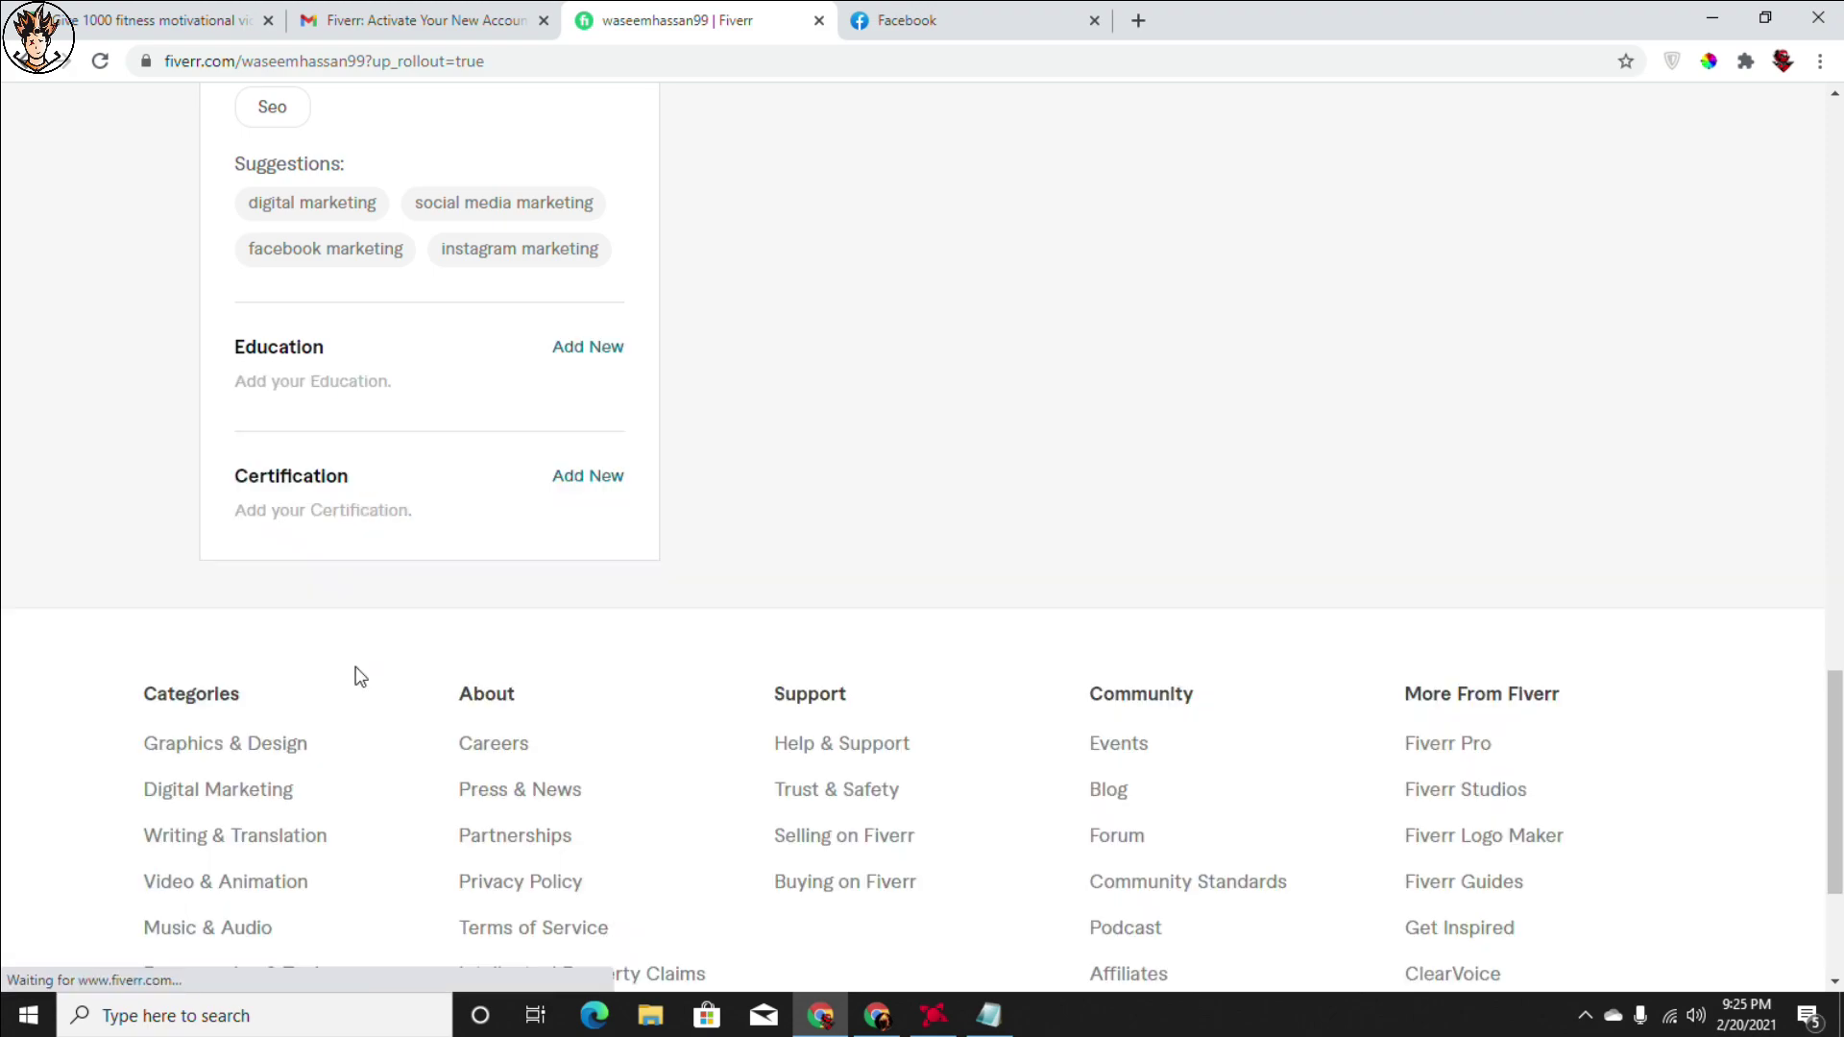
{"action": "left_click_drag", "start_coordinate": [236, 382], "coordinate": [383, 387]}
{"action": "left_click", "coordinate": [247, 399]}
{"action": "left_click_drag", "start_coordinate": [247, 382], "coordinate": [385, 376]}
{"action": "left_click", "coordinate": [389, 382]}
{"action": "left_click_drag", "start_coordinate": [236, 381], "coordinate": [389, 381]}
{"action": "left_click", "coordinate": [419, 386]}
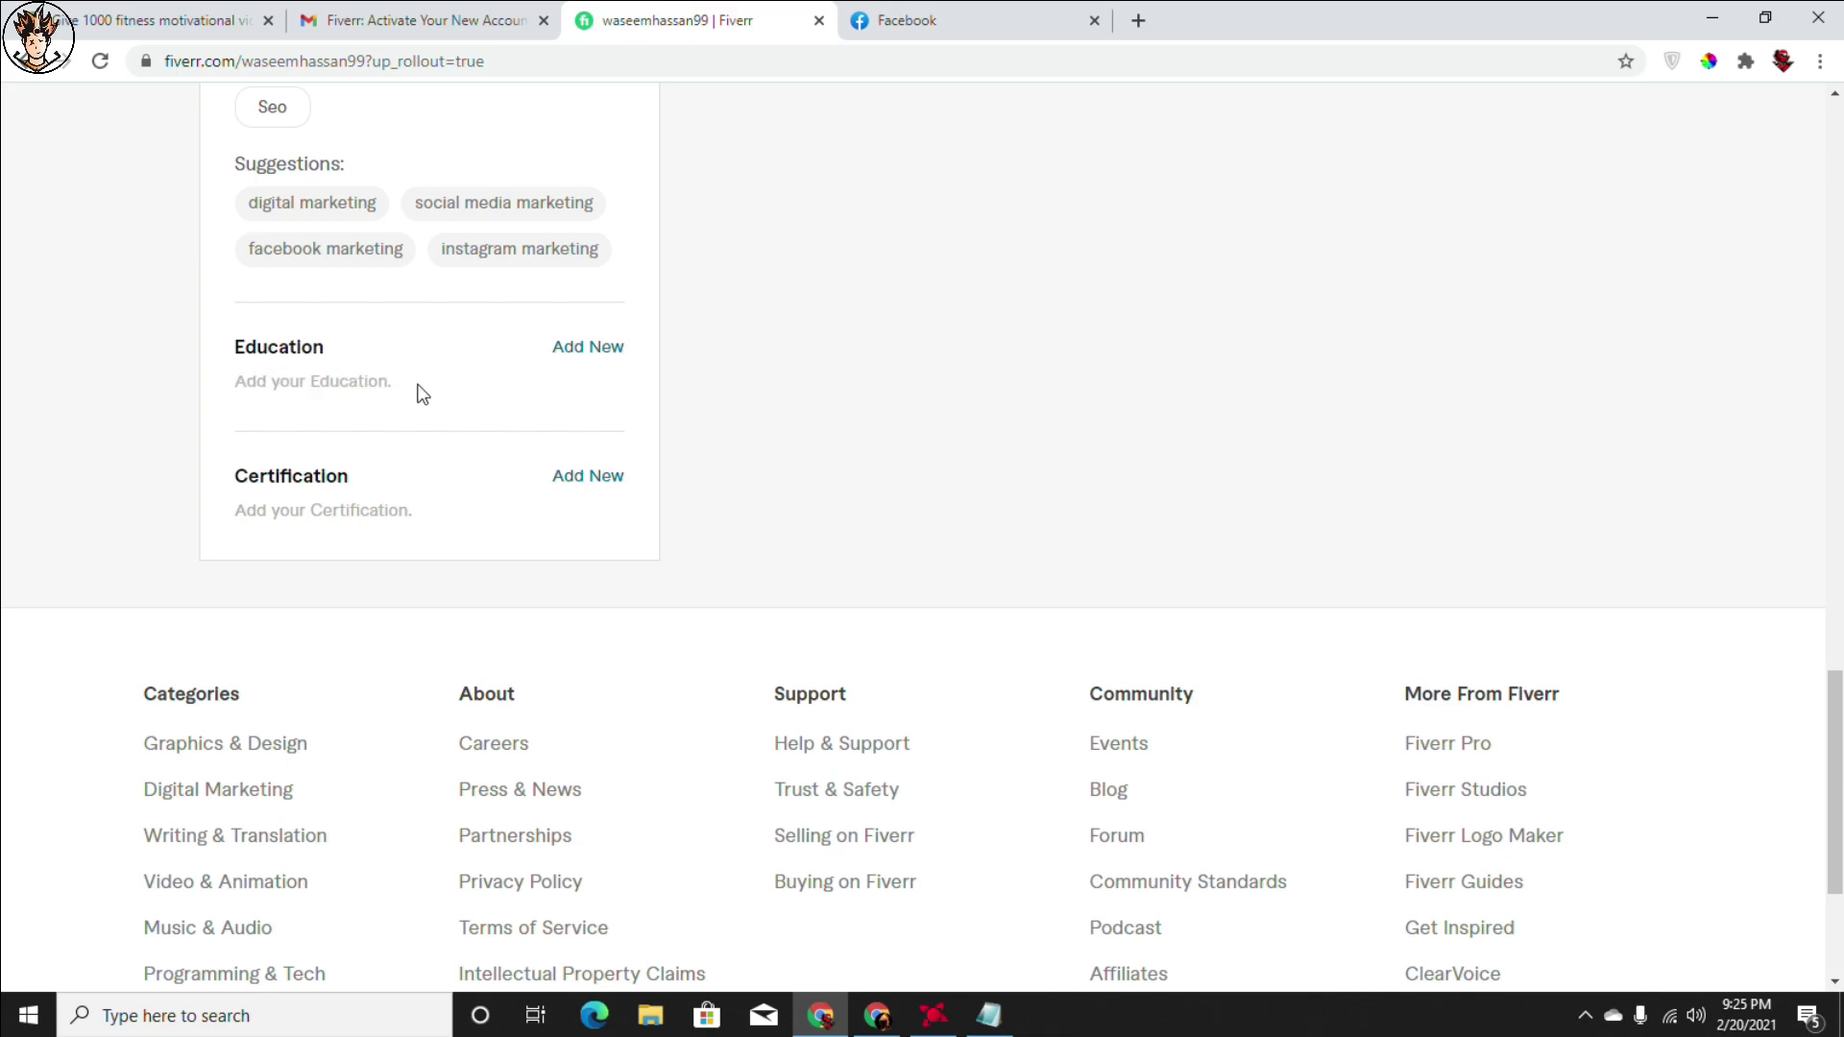
{"action": "left_click_drag", "start_coordinate": [236, 476], "coordinate": [341, 471]}
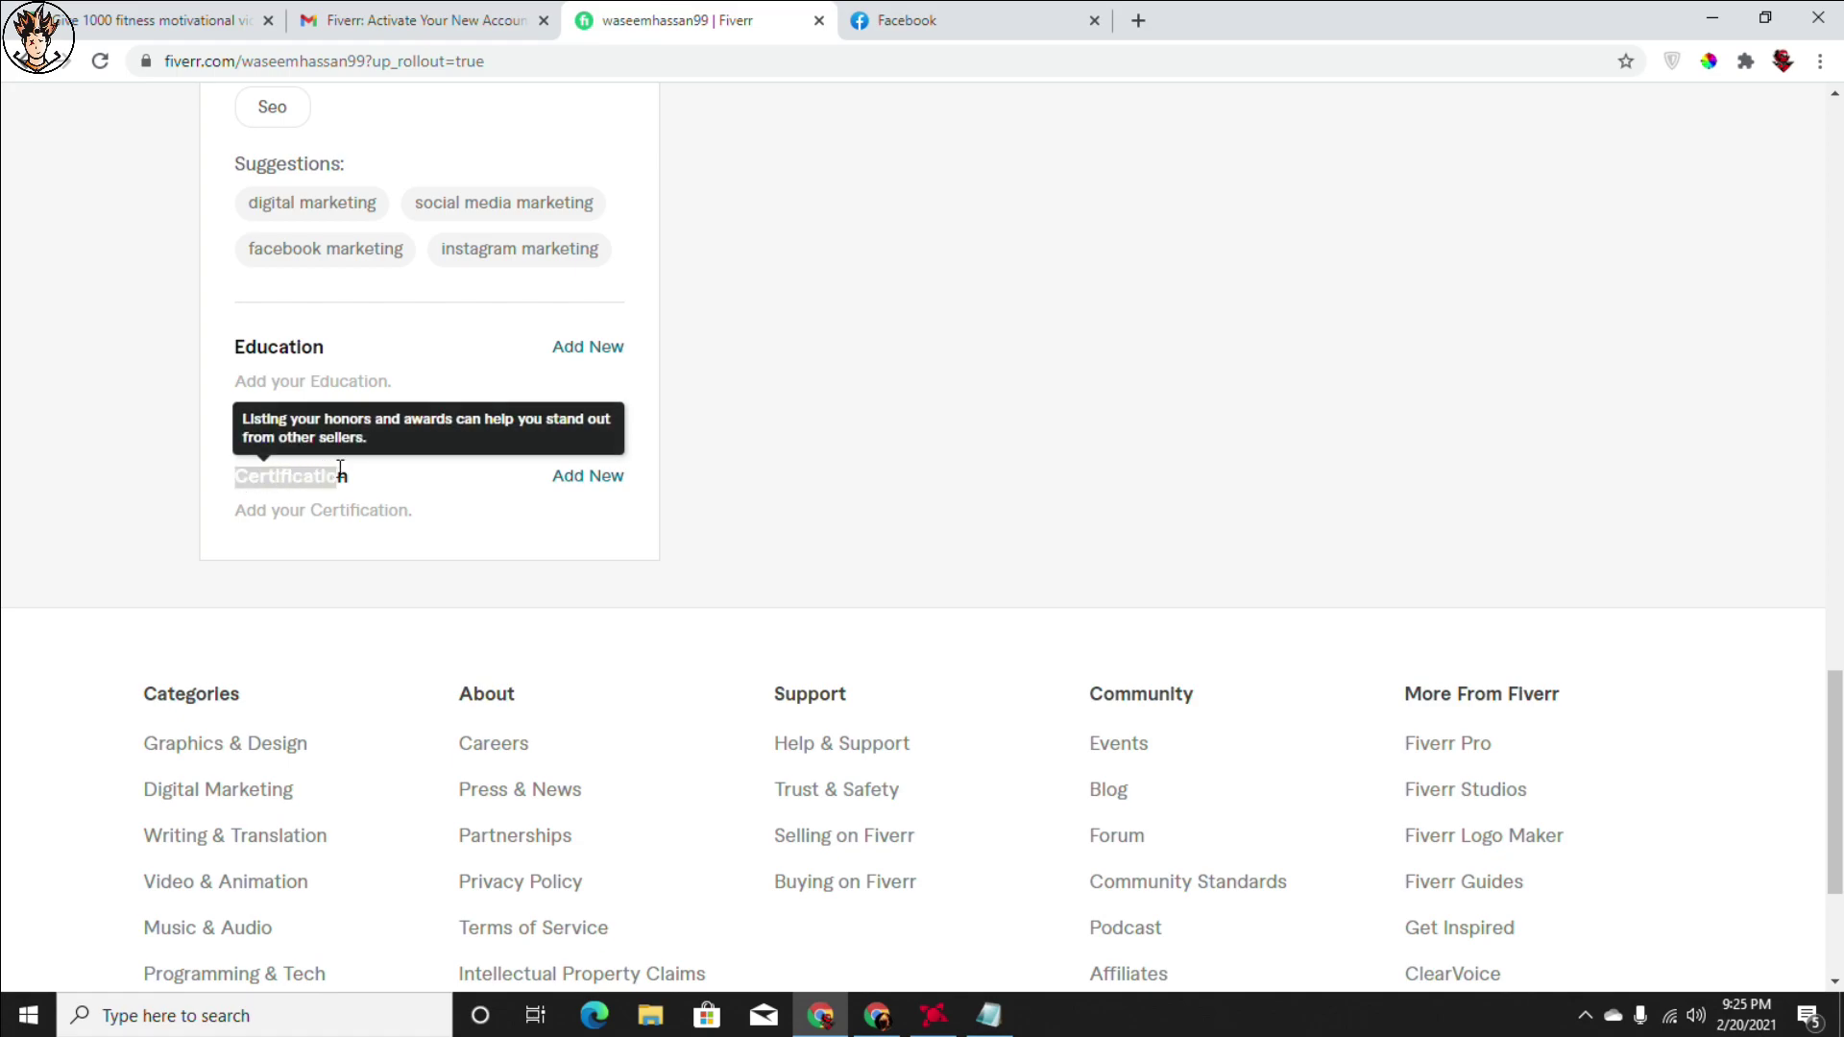
{"action": "left_click", "coordinate": [368, 466]}
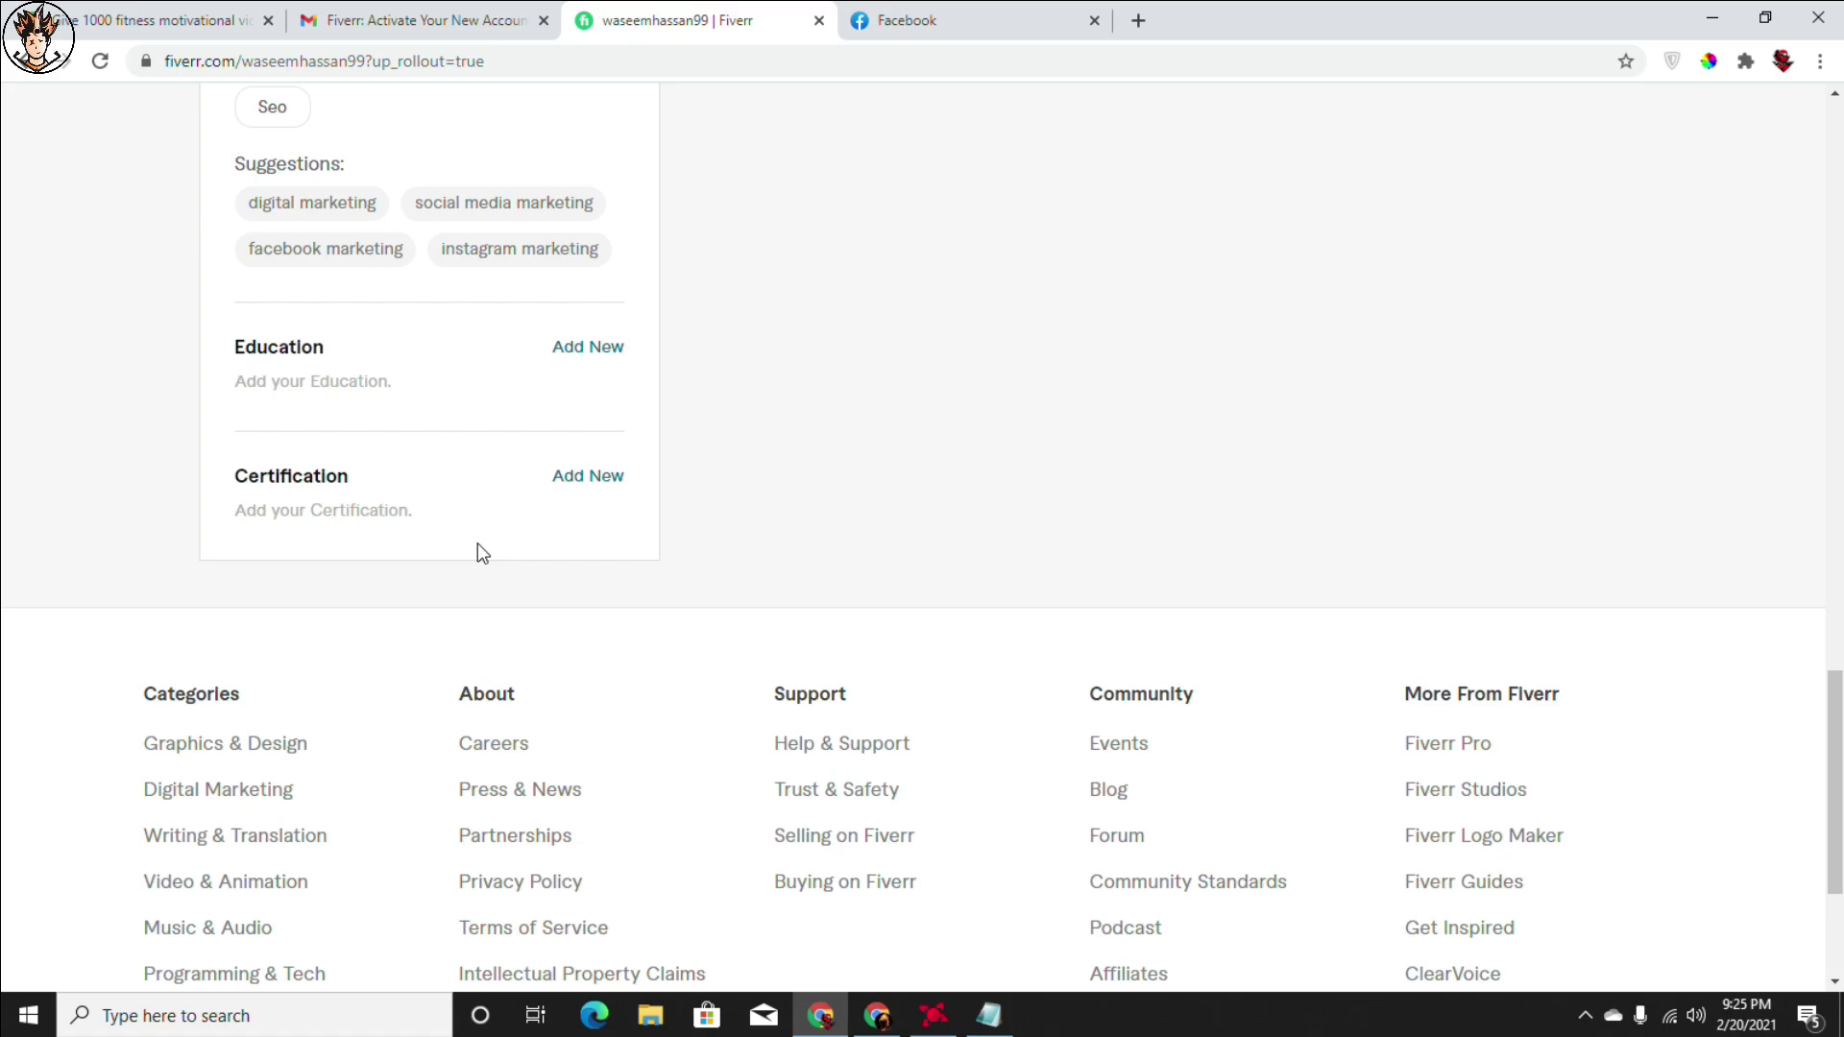
{"action": "left_click", "coordinate": [588, 477]}
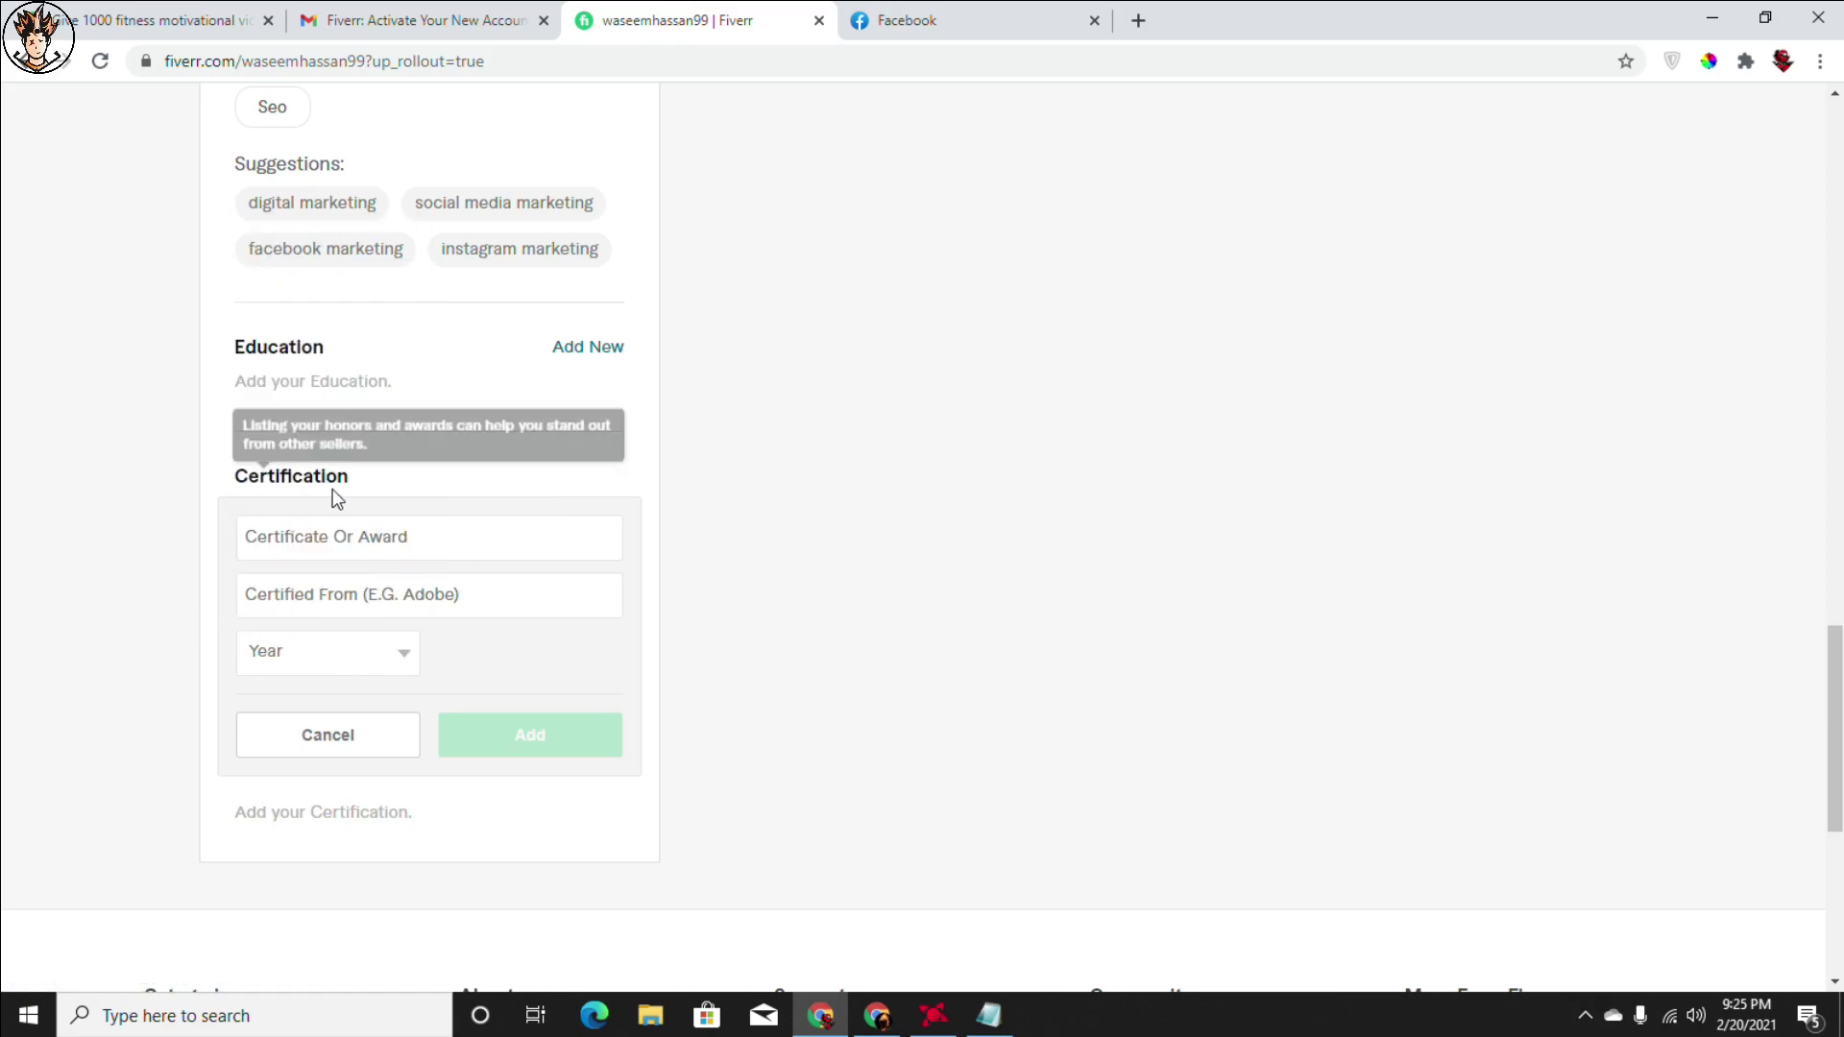
{"action": "left_click", "coordinate": [342, 749]}
{"action": "scroll", "coordinate": [401, 485], "scroll_direction": "up", "scroll_amount": 1}
{"action": "scroll", "coordinate": [401, 485], "scroll_direction": "up", "scroll_amount": 6}
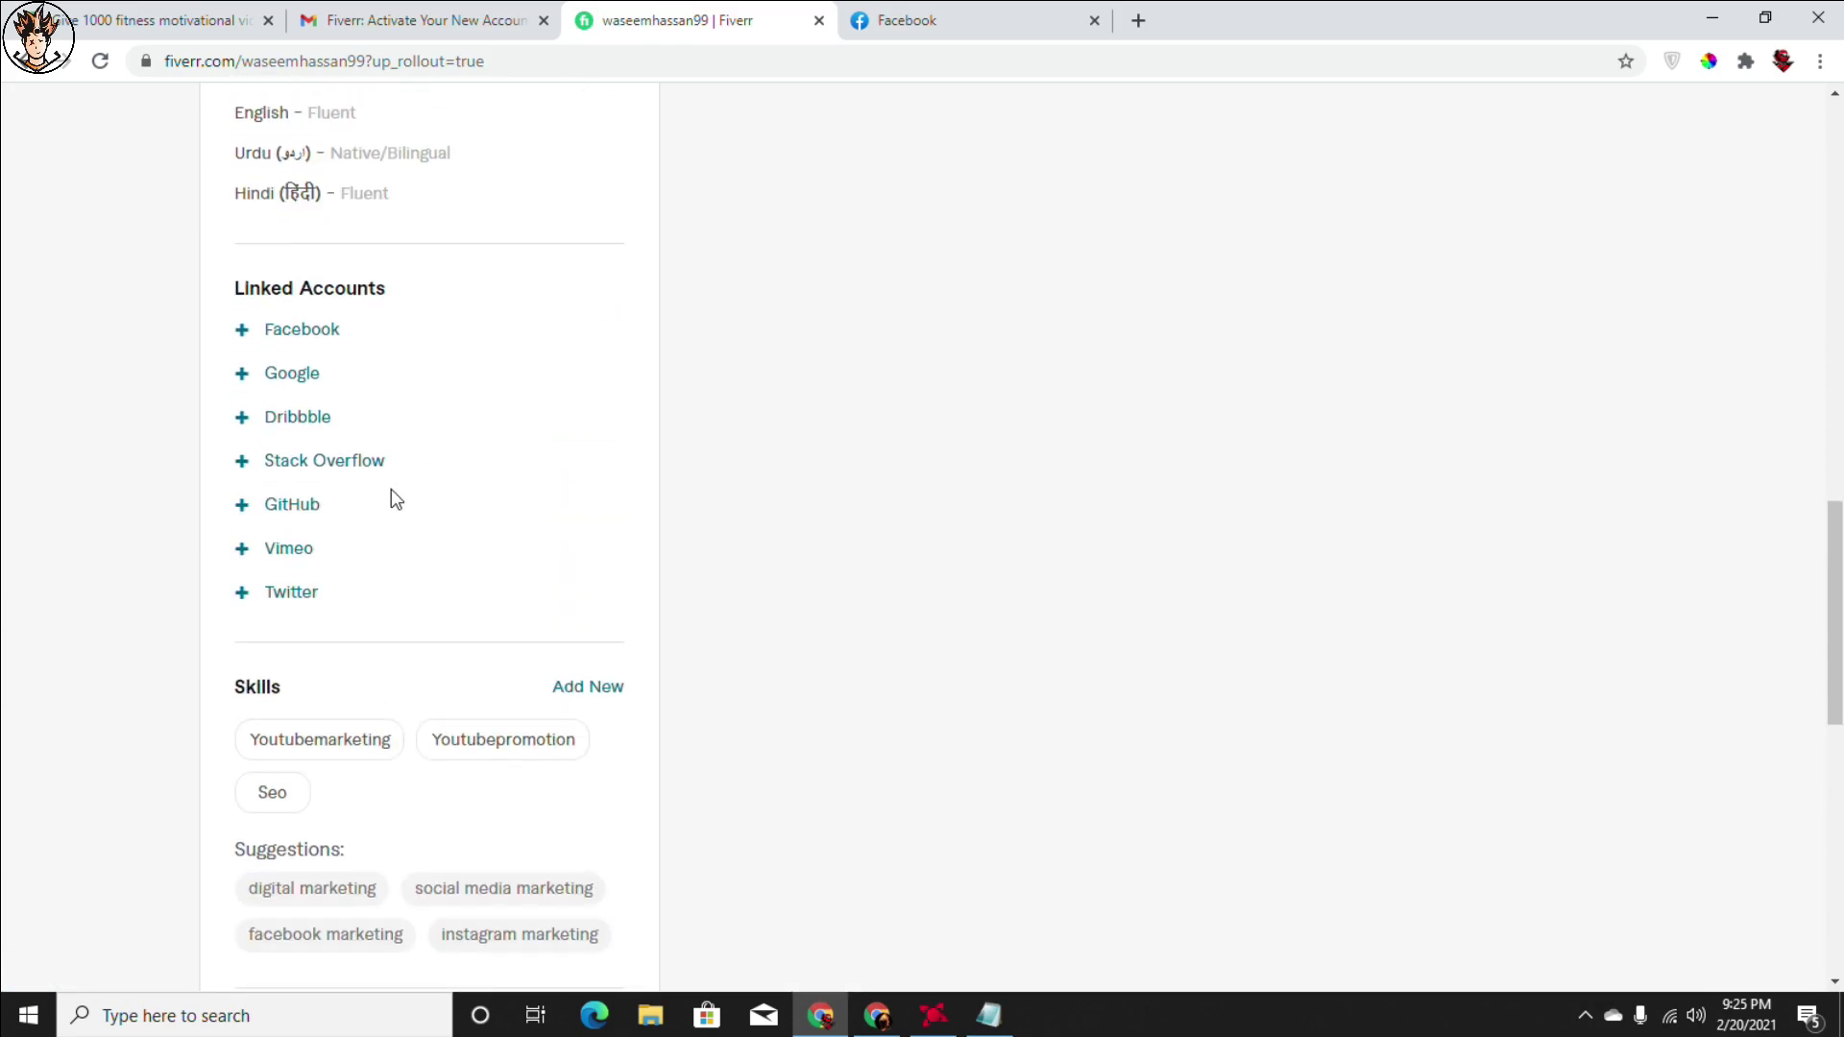
{"action": "left_click_drag", "start_coordinate": [1834, 643], "coordinate": [1776, 261]}
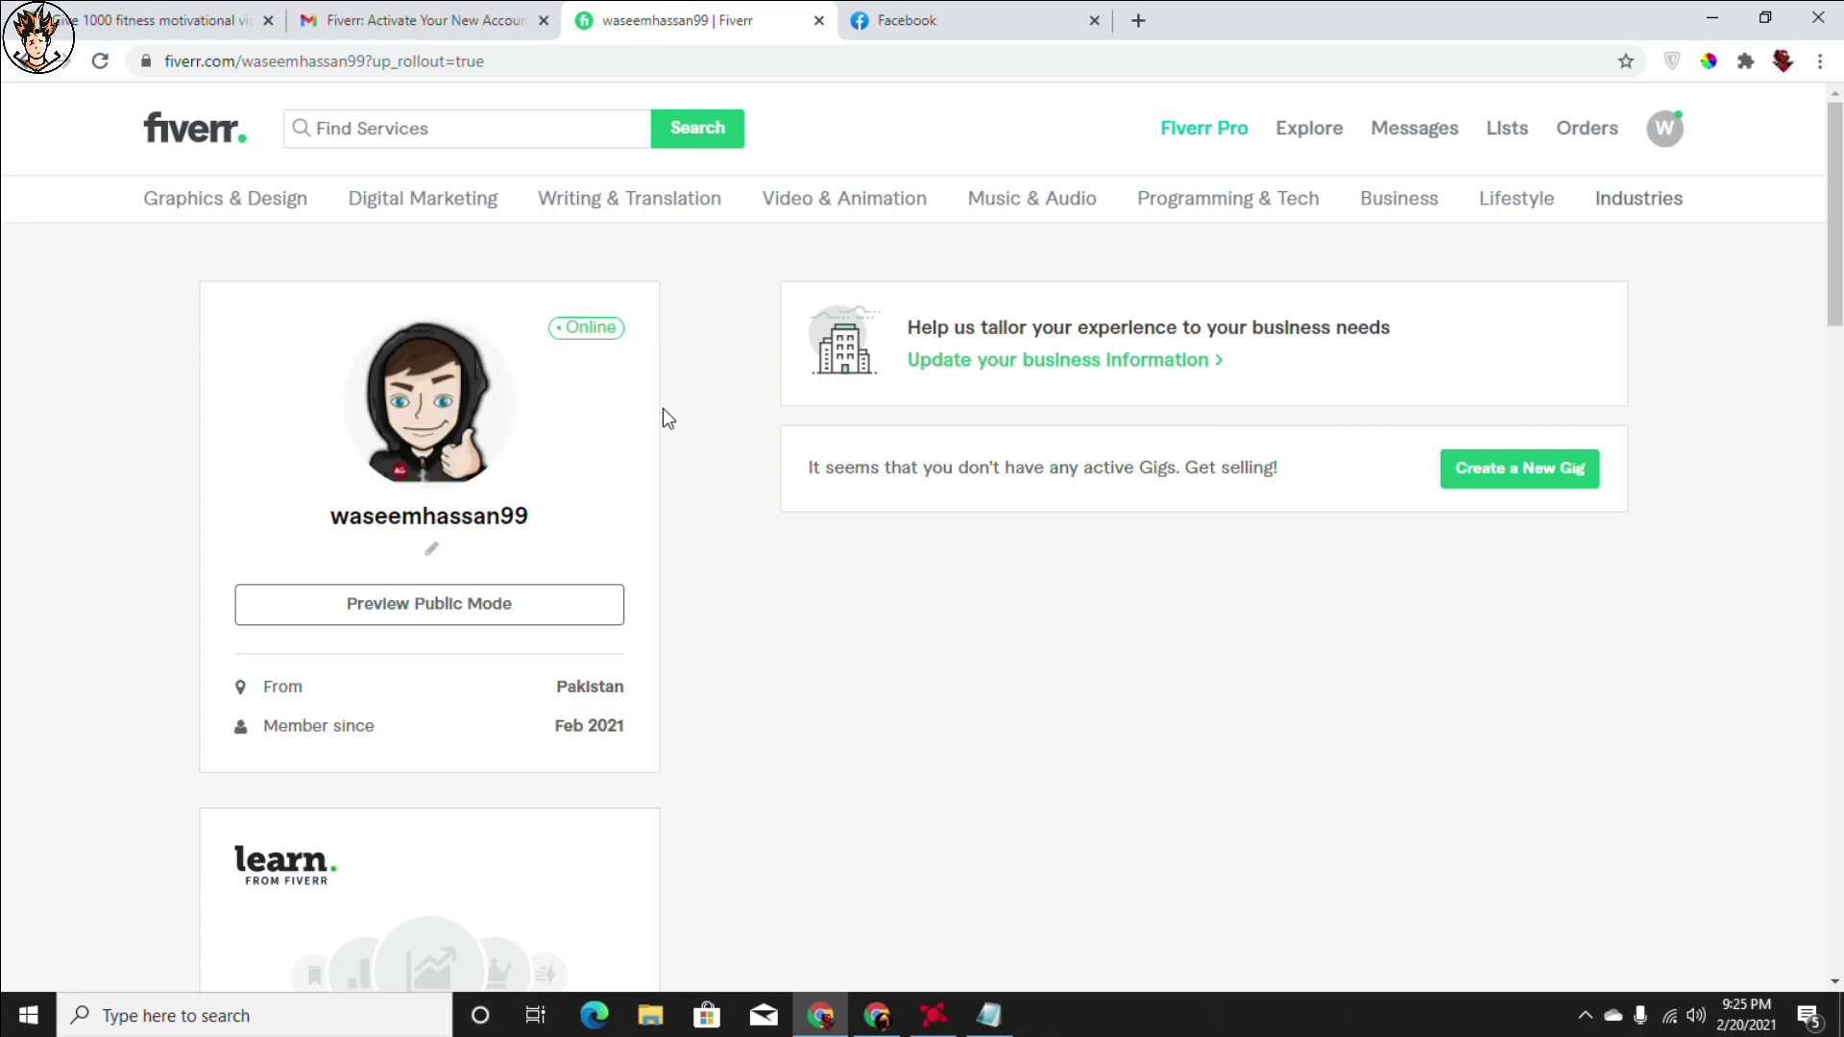
{"action": "left_click_drag", "start_coordinate": [1836, 254], "coordinate": [1839, 339]}
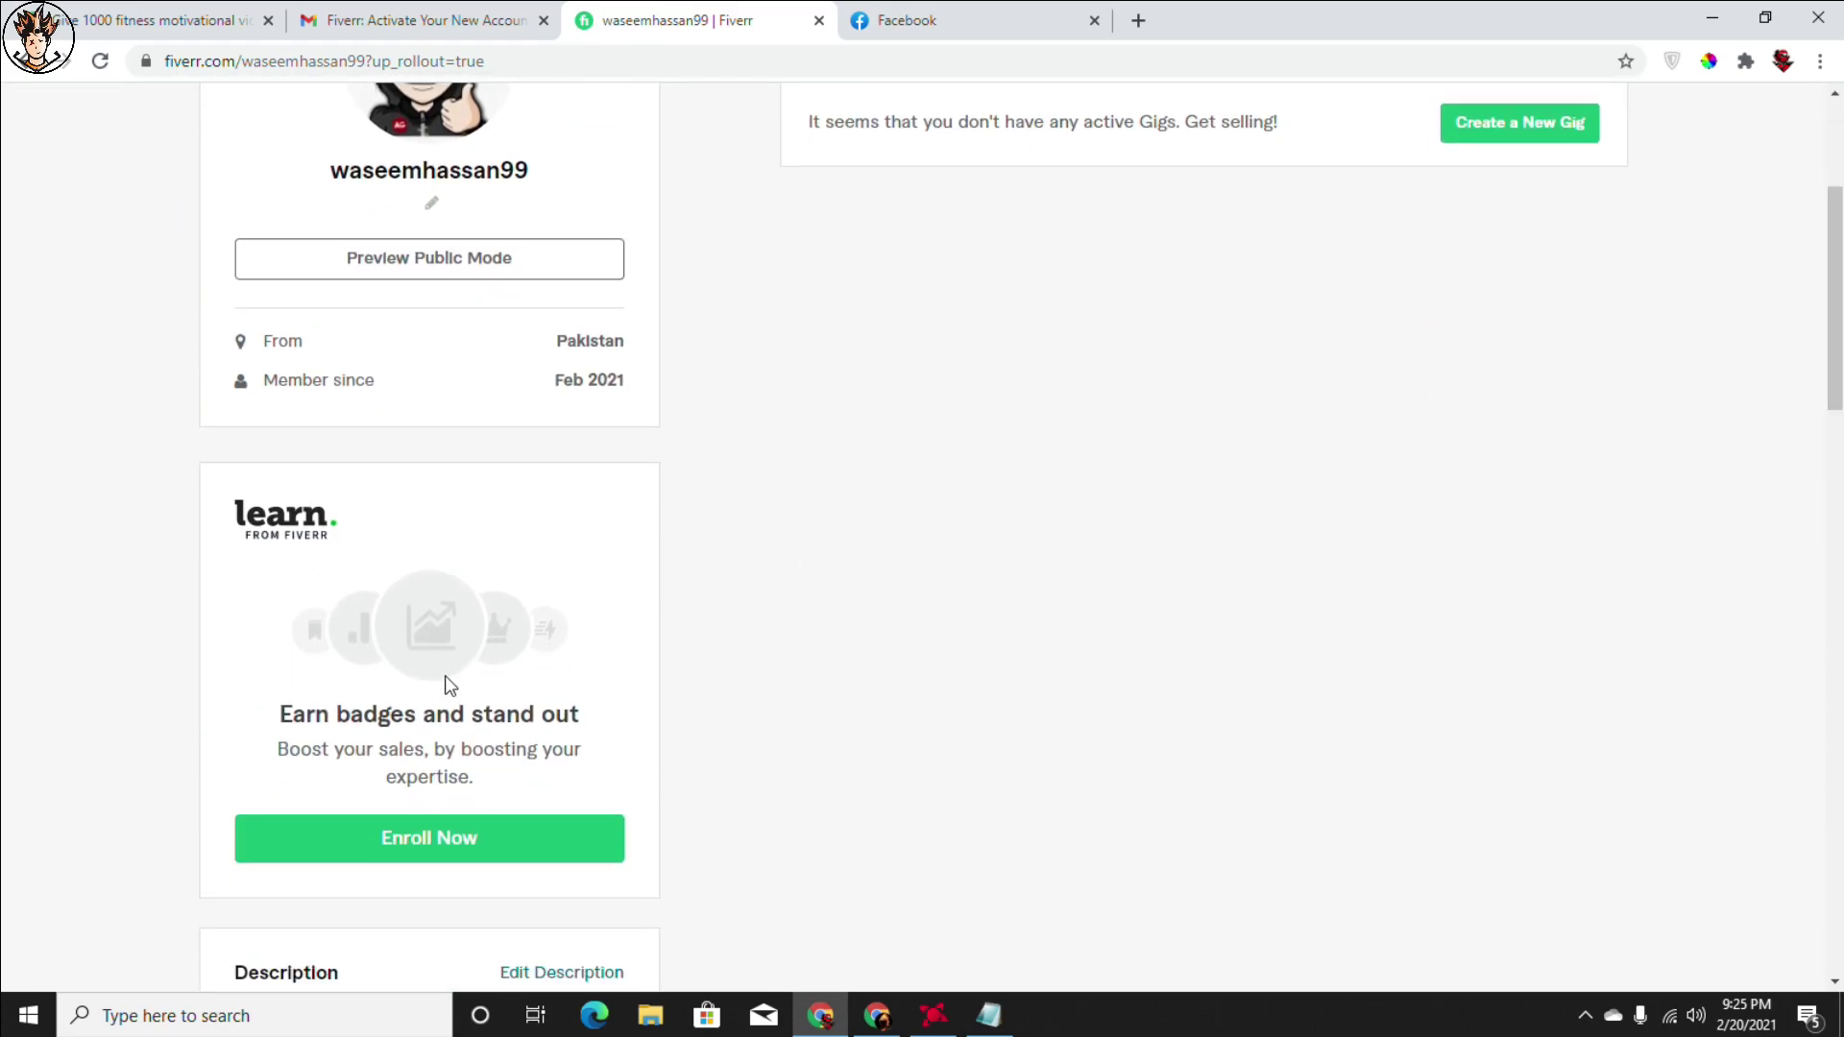
{"action": "scroll", "coordinate": [437, 689], "scroll_direction": "down", "scroll_amount": 2}
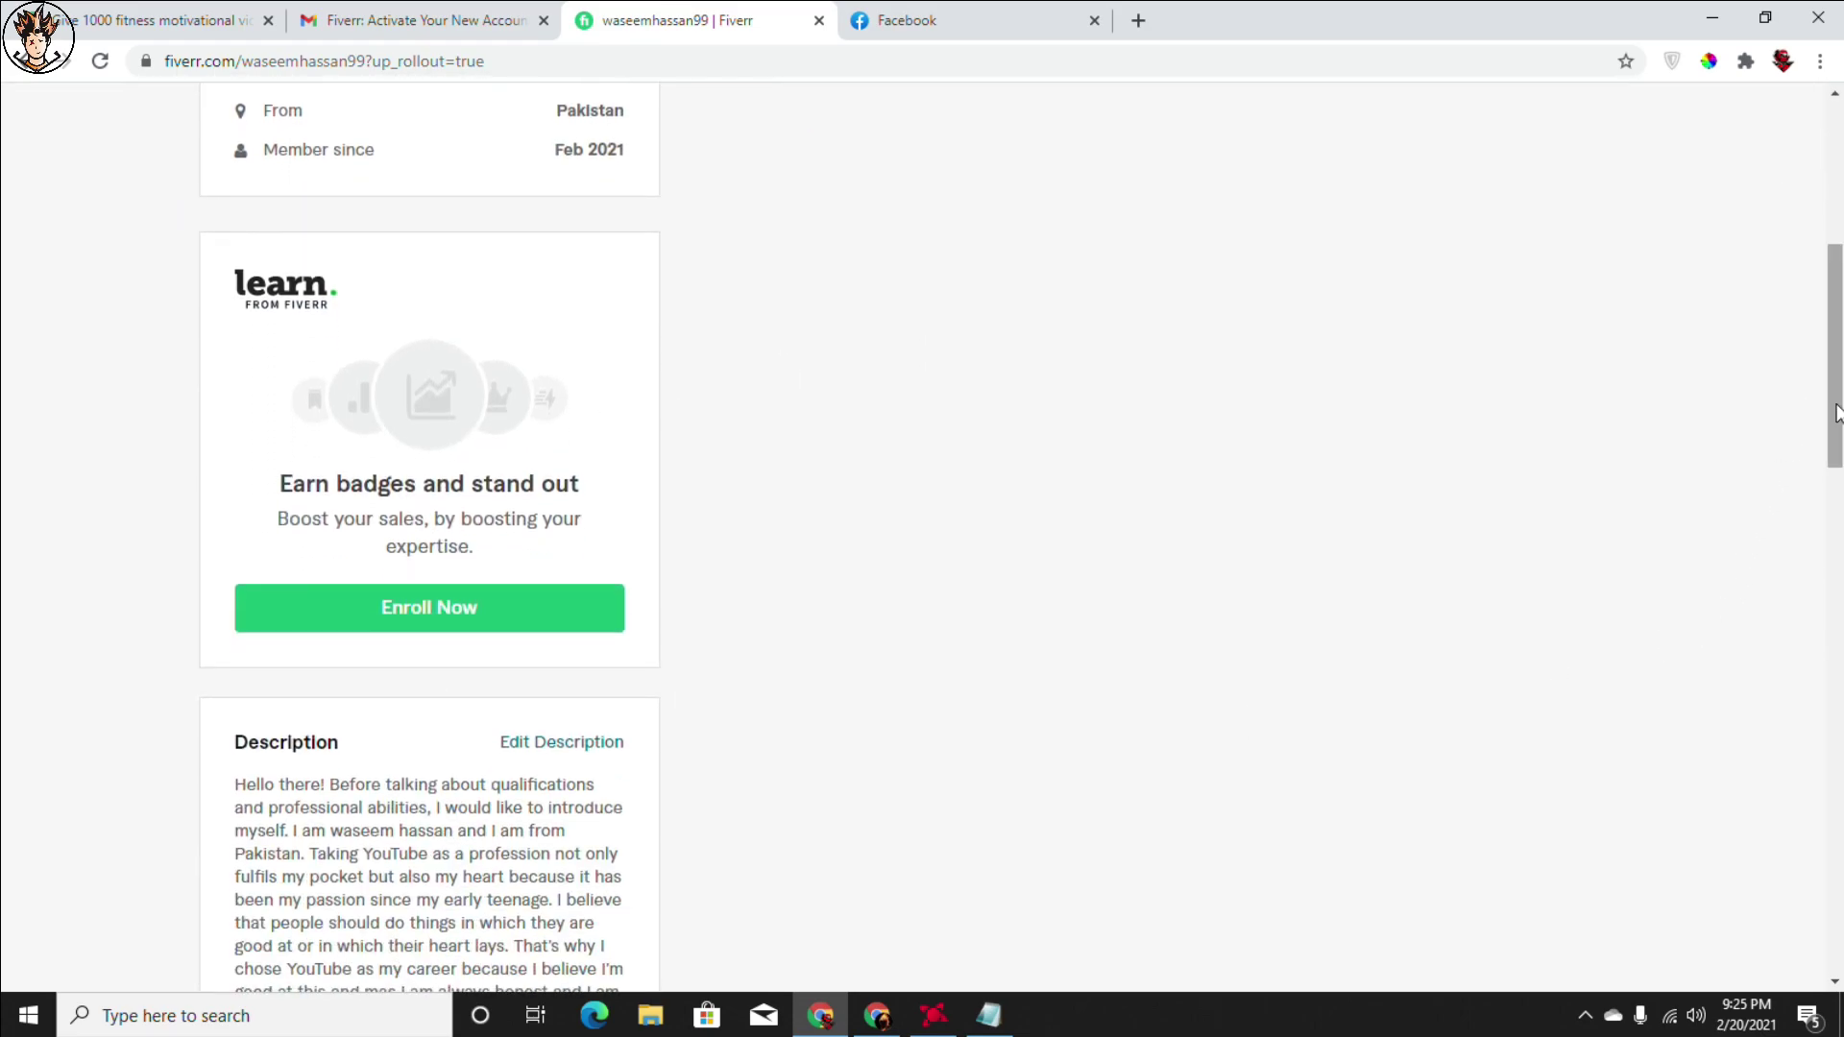
{"action": "left_click_drag", "start_coordinate": [1836, 394], "coordinate": [1836, 213]}
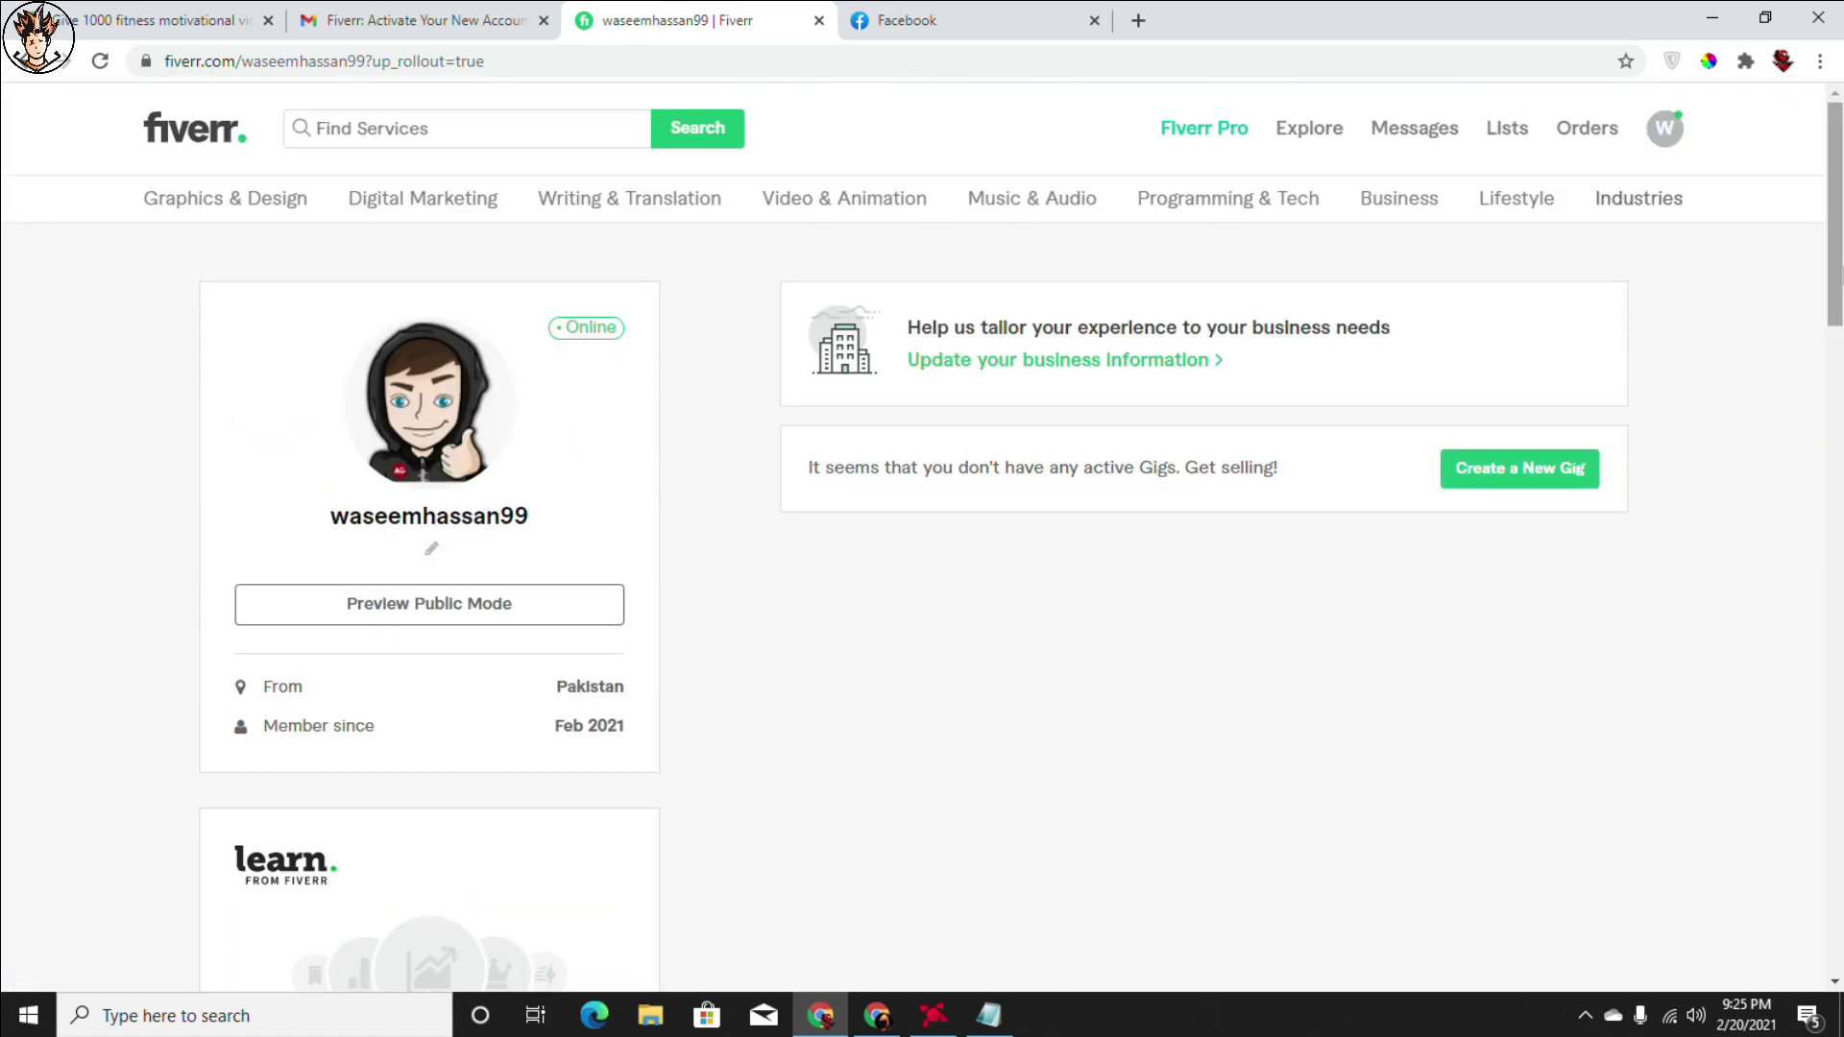
{"action": "scroll", "coordinate": [922, 538], "scroll_direction": "down", "scroll_amount": 8}
{"action": "scroll", "coordinate": [851, 601], "scroll_direction": "down", "scroll_amount": 6}
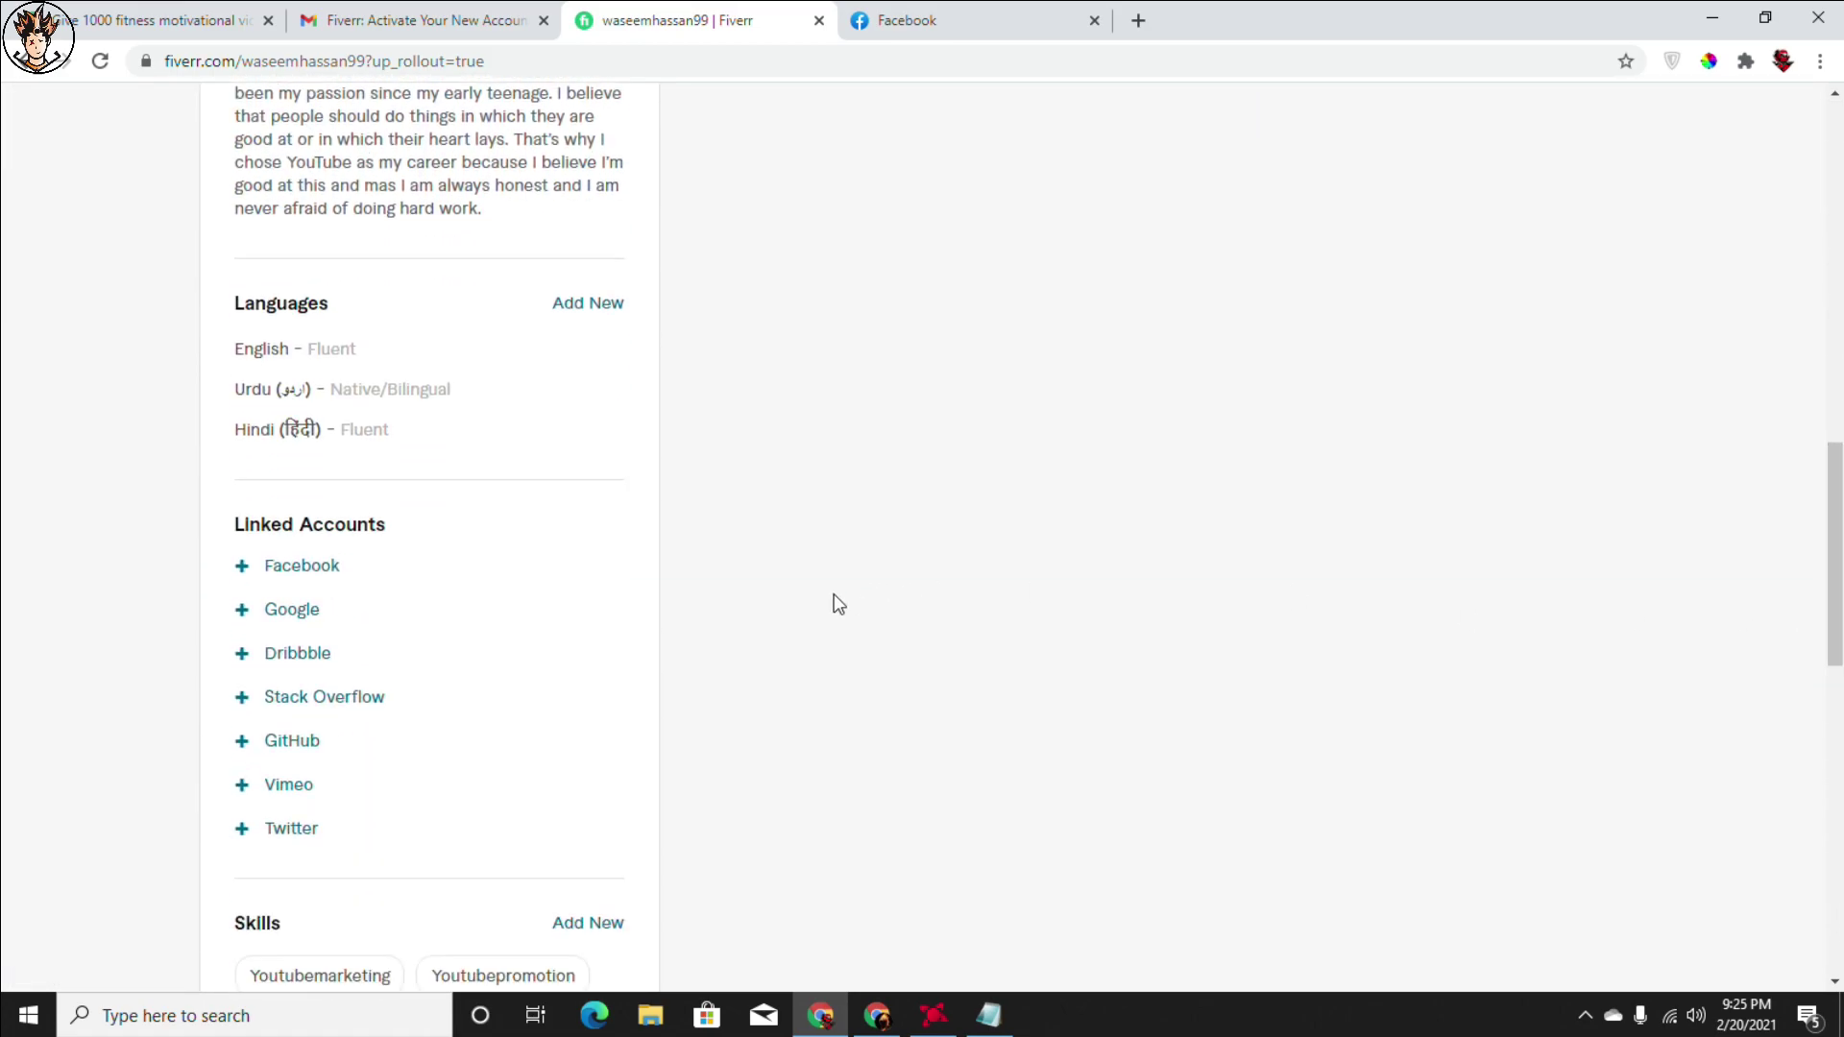
{"action": "scroll", "coordinate": [768, 634], "scroll_direction": "up", "scroll_amount": 5}
{"action": "scroll", "coordinate": [317, 480], "scroll_direction": "up", "scroll_amount": 2}
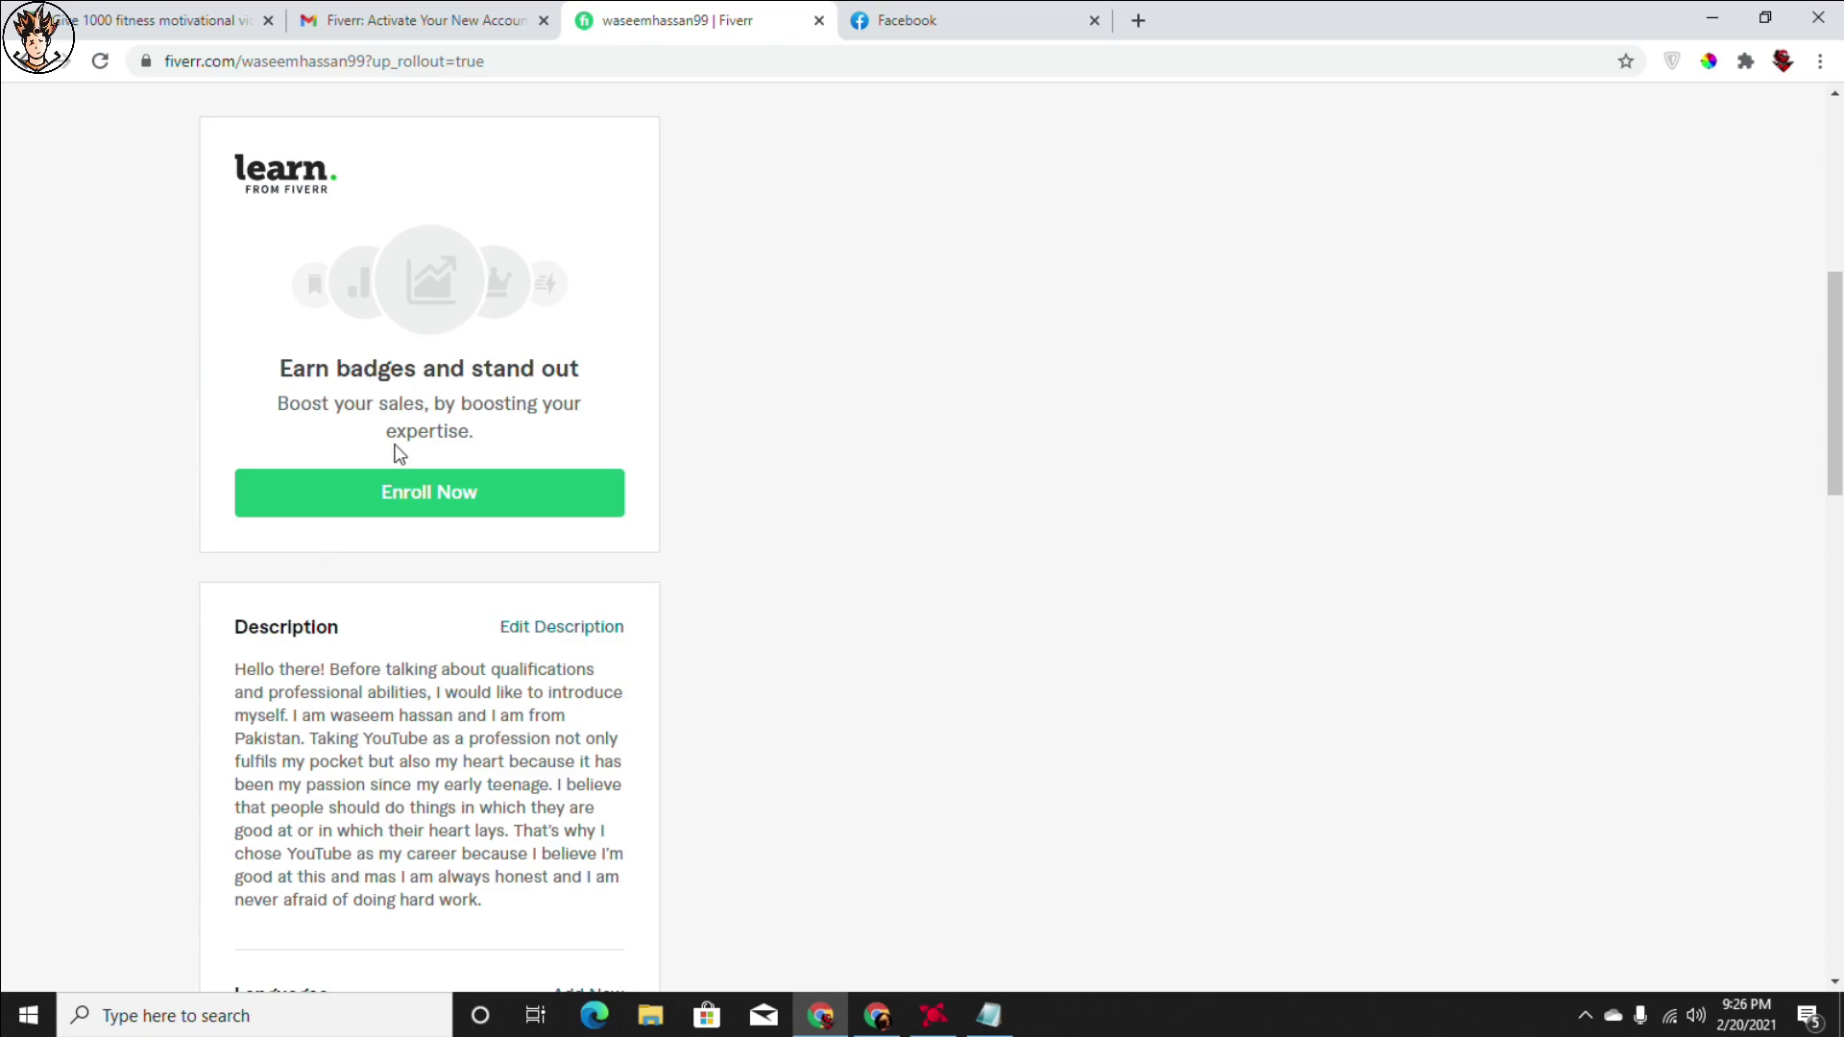
{"action": "scroll", "coordinate": [394, 447], "scroll_direction": "down", "scroll_amount": 4}
{"action": "scroll", "coordinate": [394, 448], "scroll_direction": "down", "scroll_amount": 12}
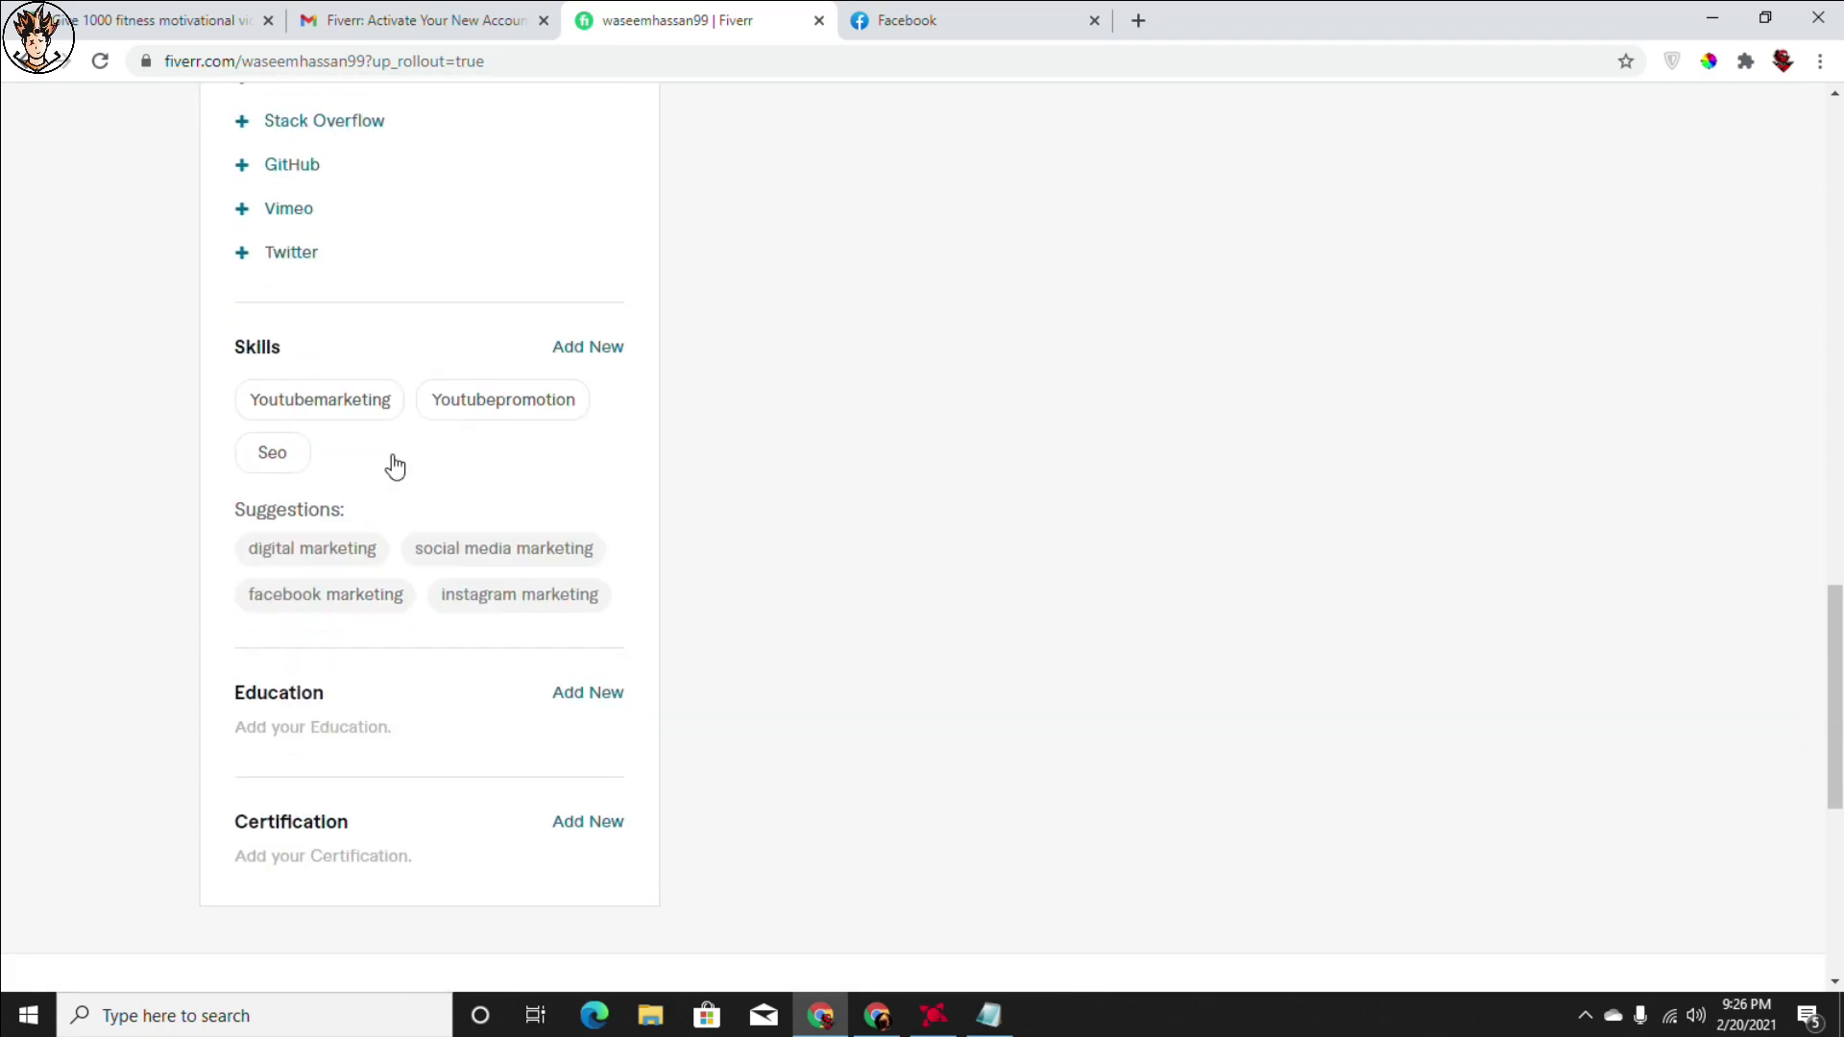
{"action": "left_click_drag", "start_coordinate": [1834, 782], "coordinate": [1834, 688]}
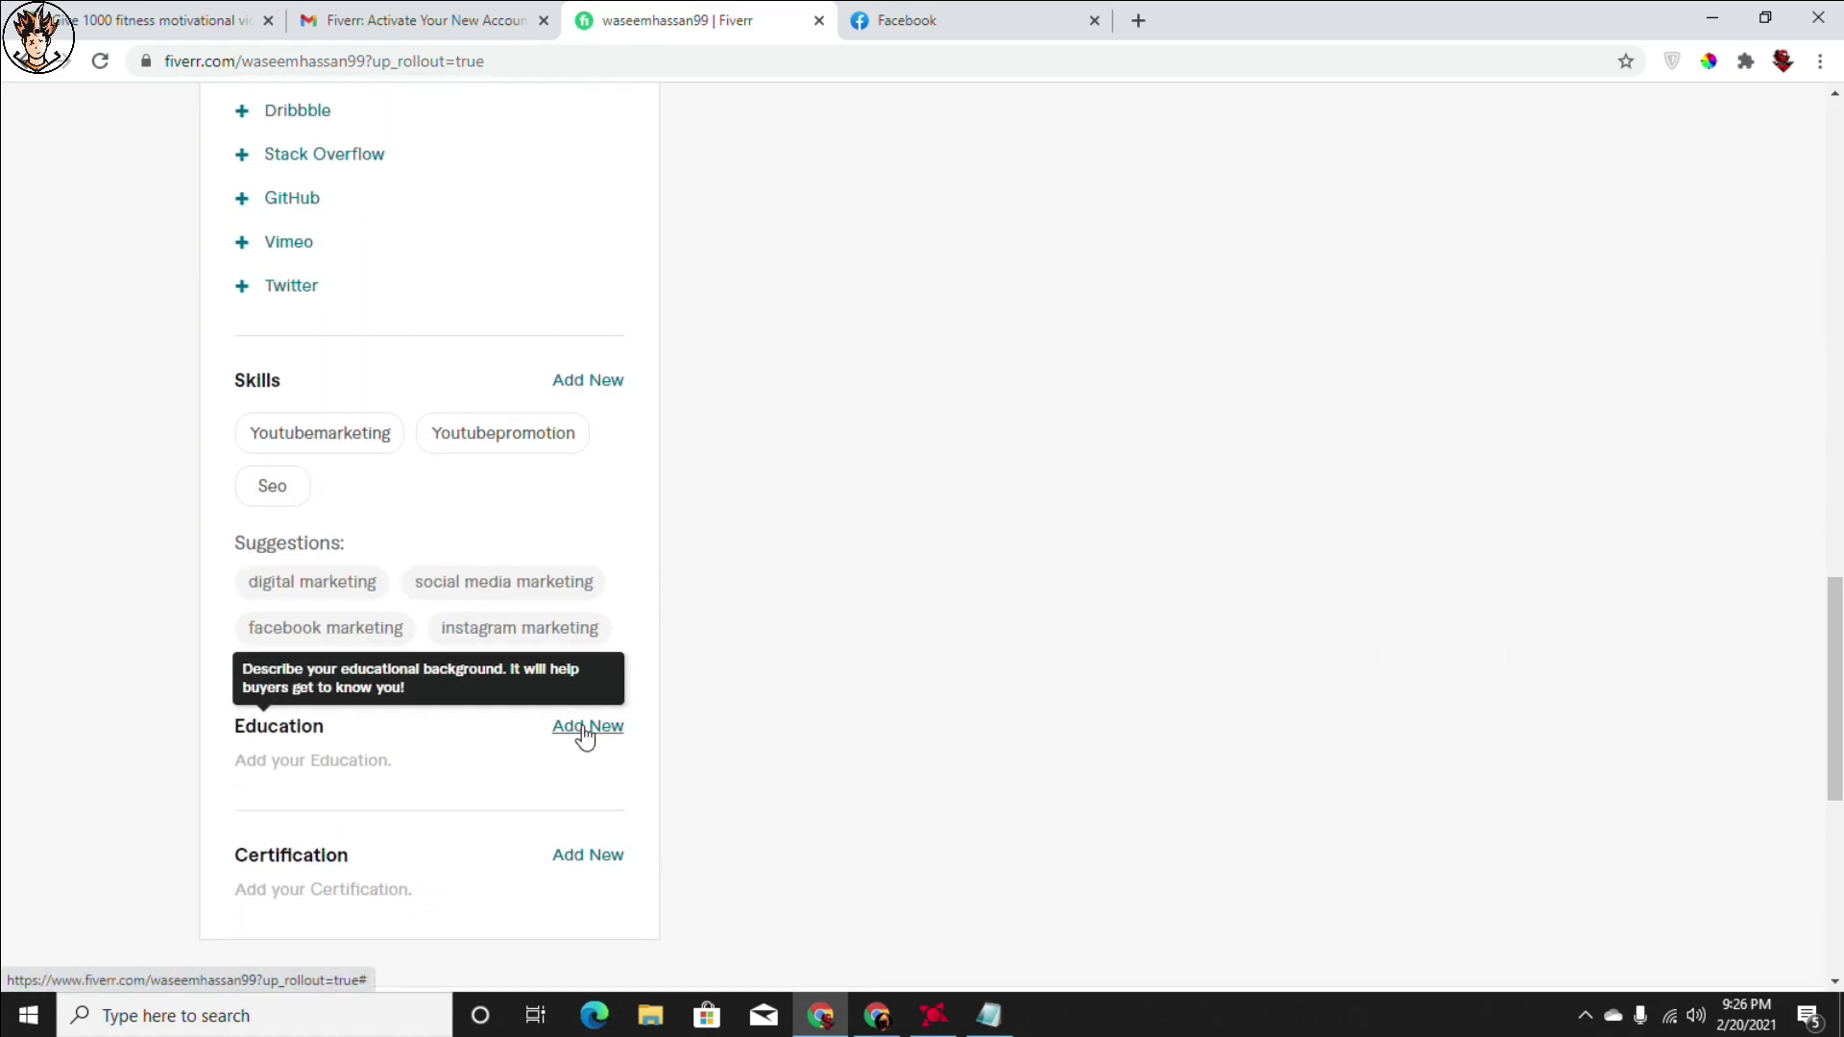
{"action": "scroll", "coordinate": [1628, 385], "scroll_direction": "up", "scroll_amount": 15}
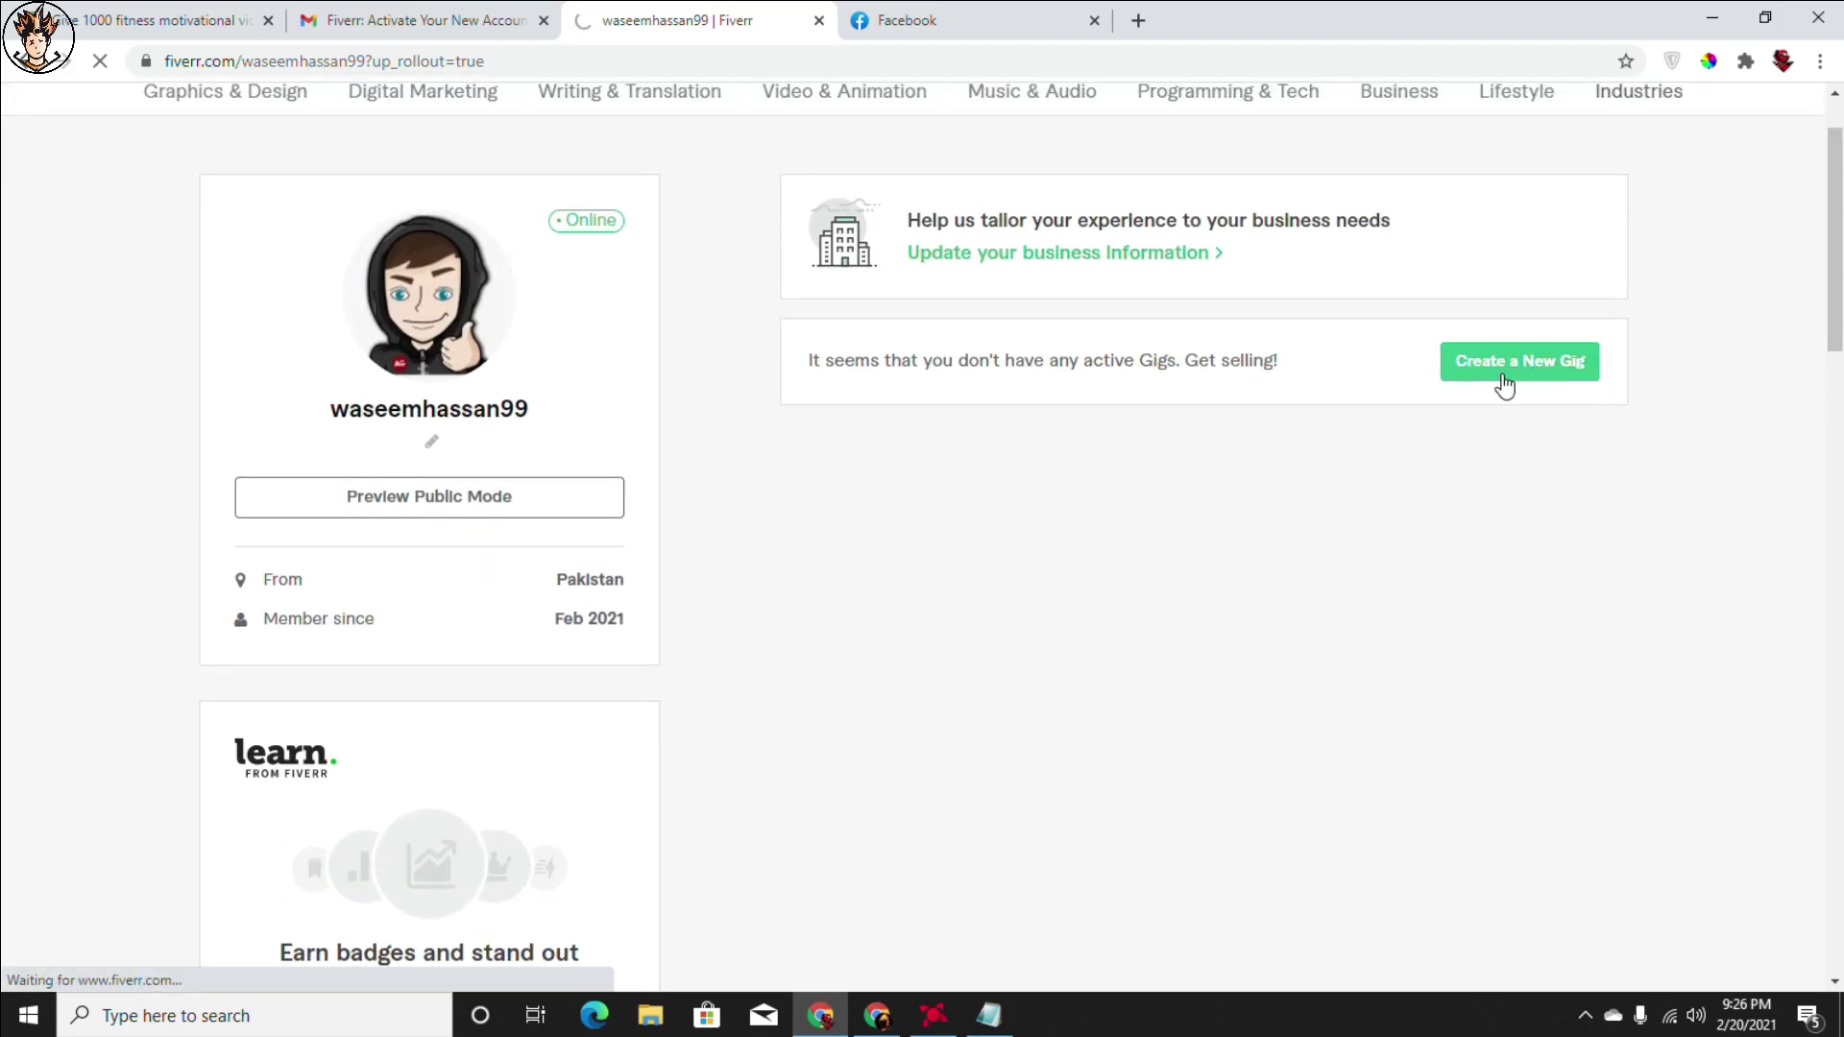
Step: Return from the seller profile to the signed-in Fiverr home page via the Fiverr logo
{"action": "left_click", "coordinate": [287, 803]}
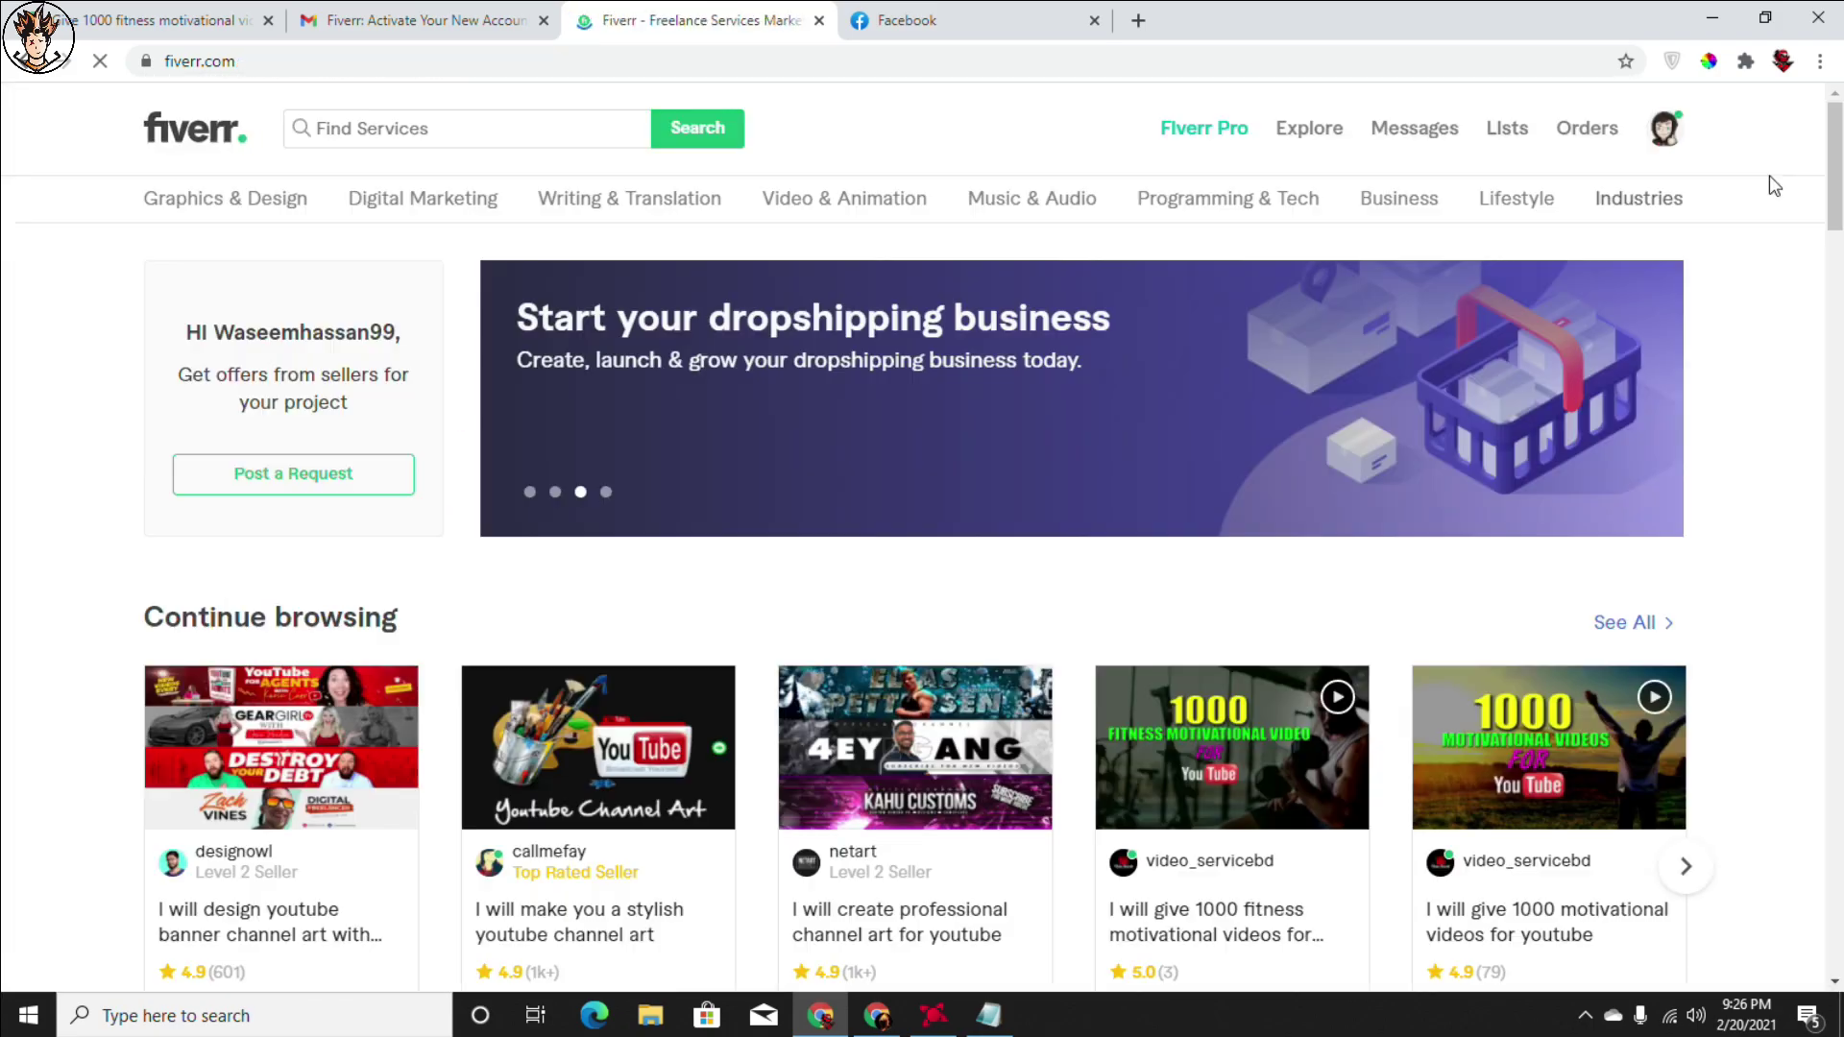